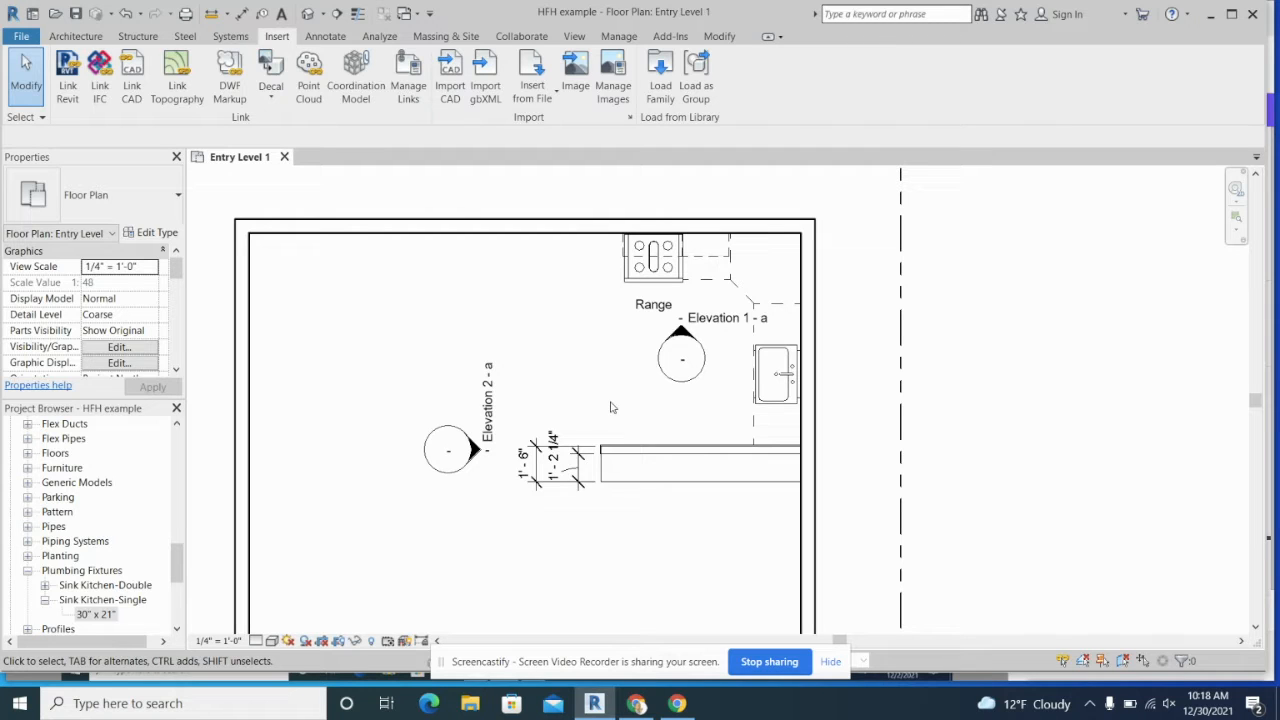
- Review the finished kitchen example in interior elevations 1 - a and 2 - a, checking the cabinets, range and raised counter
double_click(682, 338)
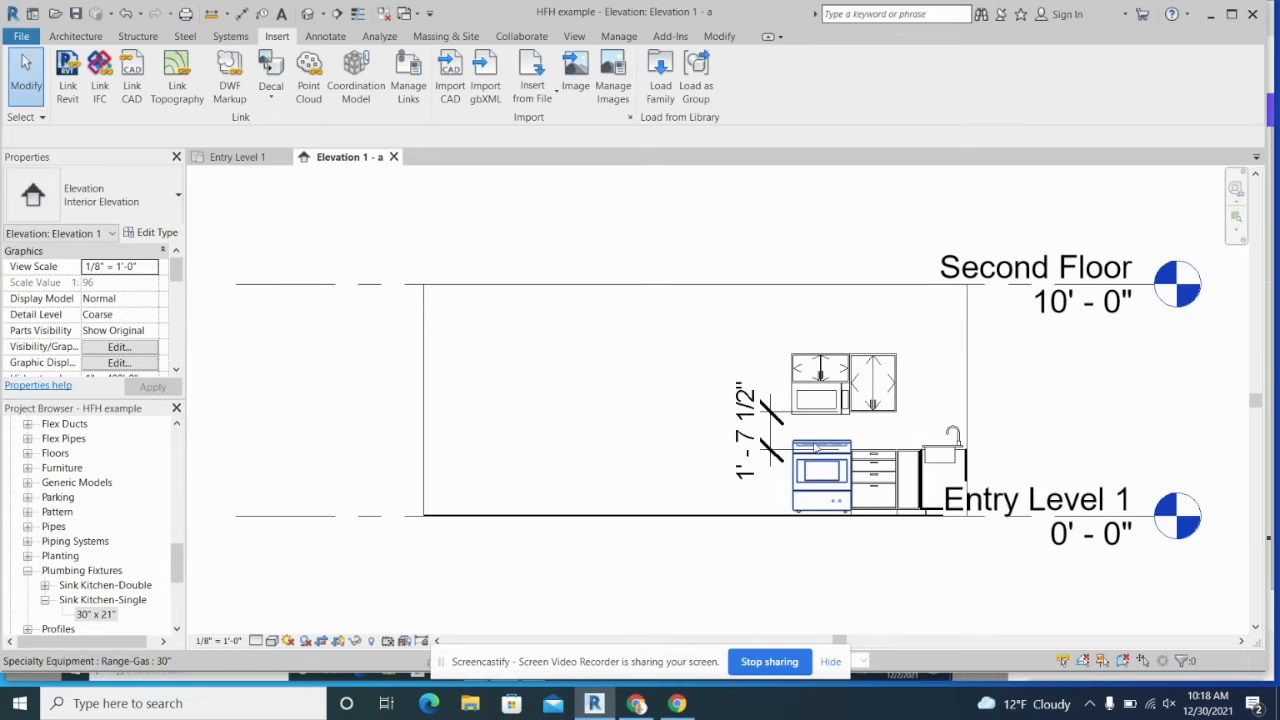
scroll(916, 441, up, 3)
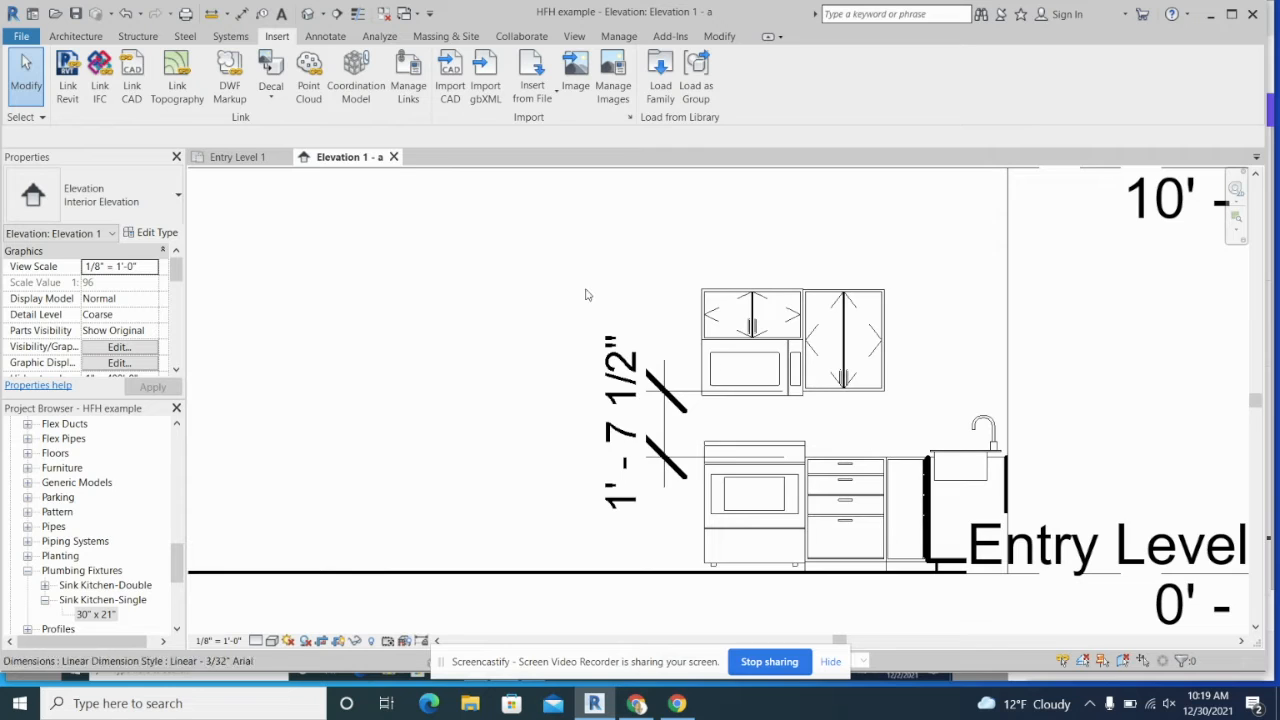
click(240, 157)
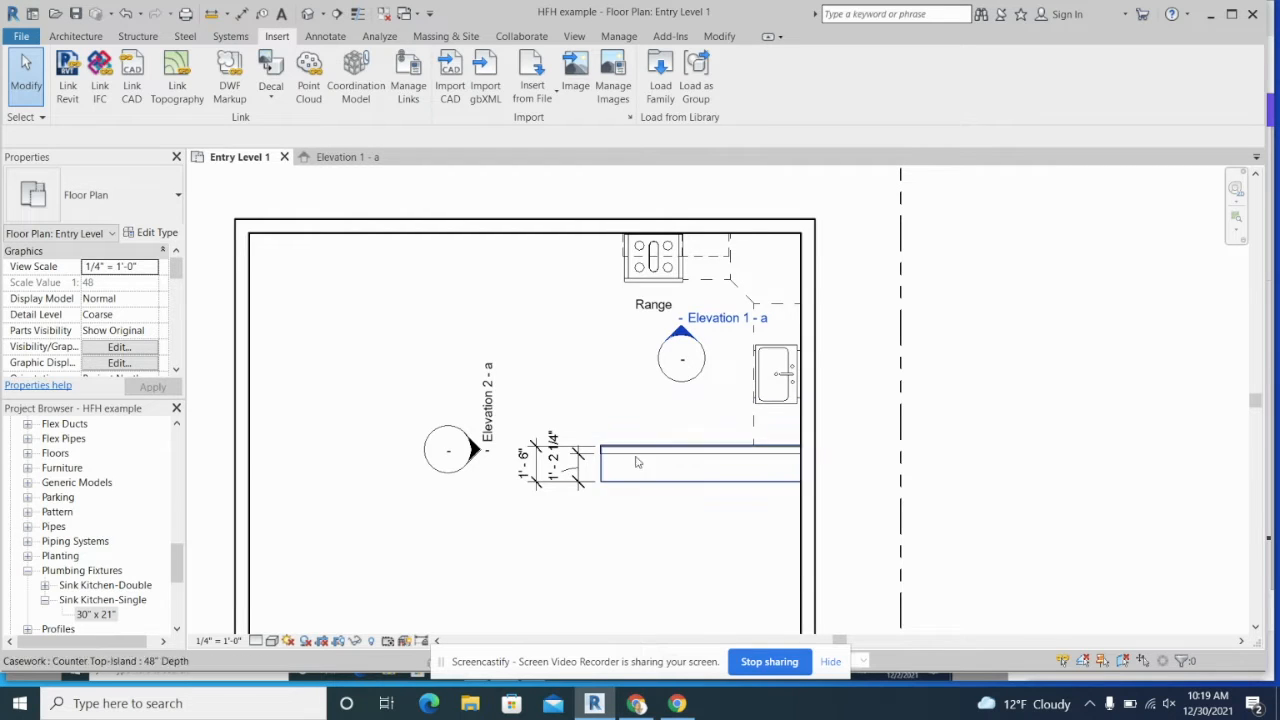
double_click(475, 450)
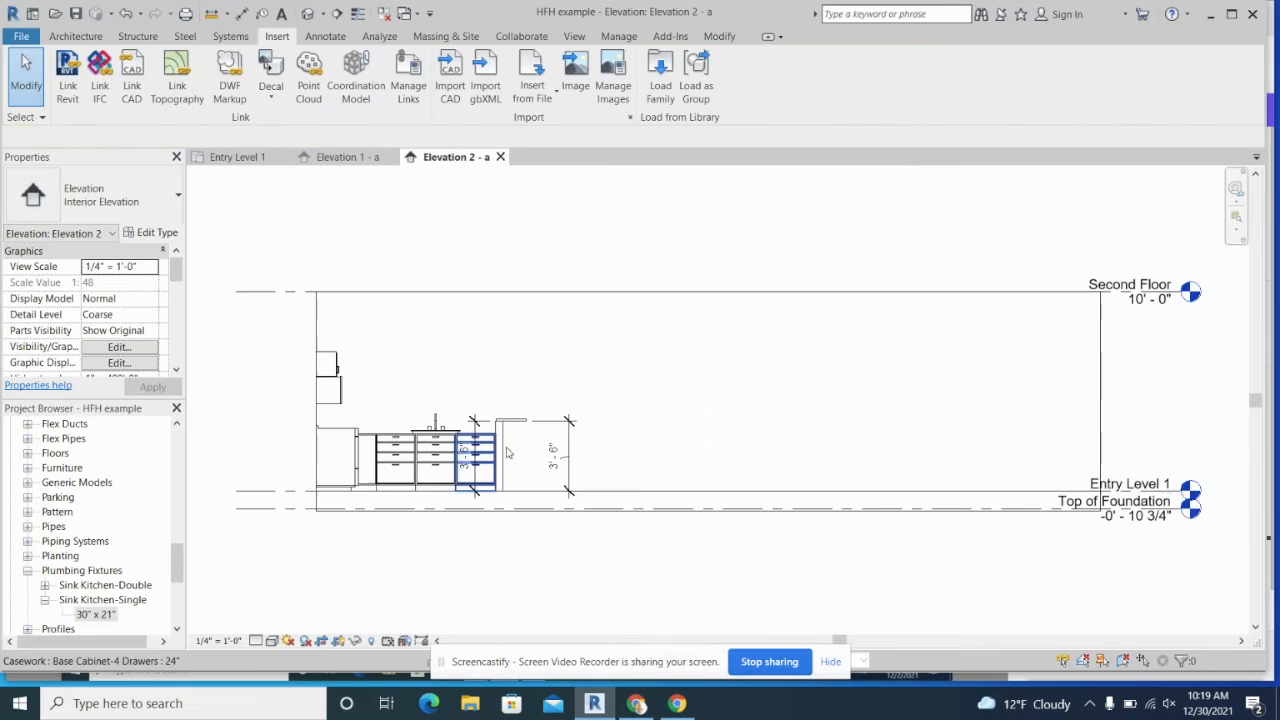
scroll(516, 452, up, 2)
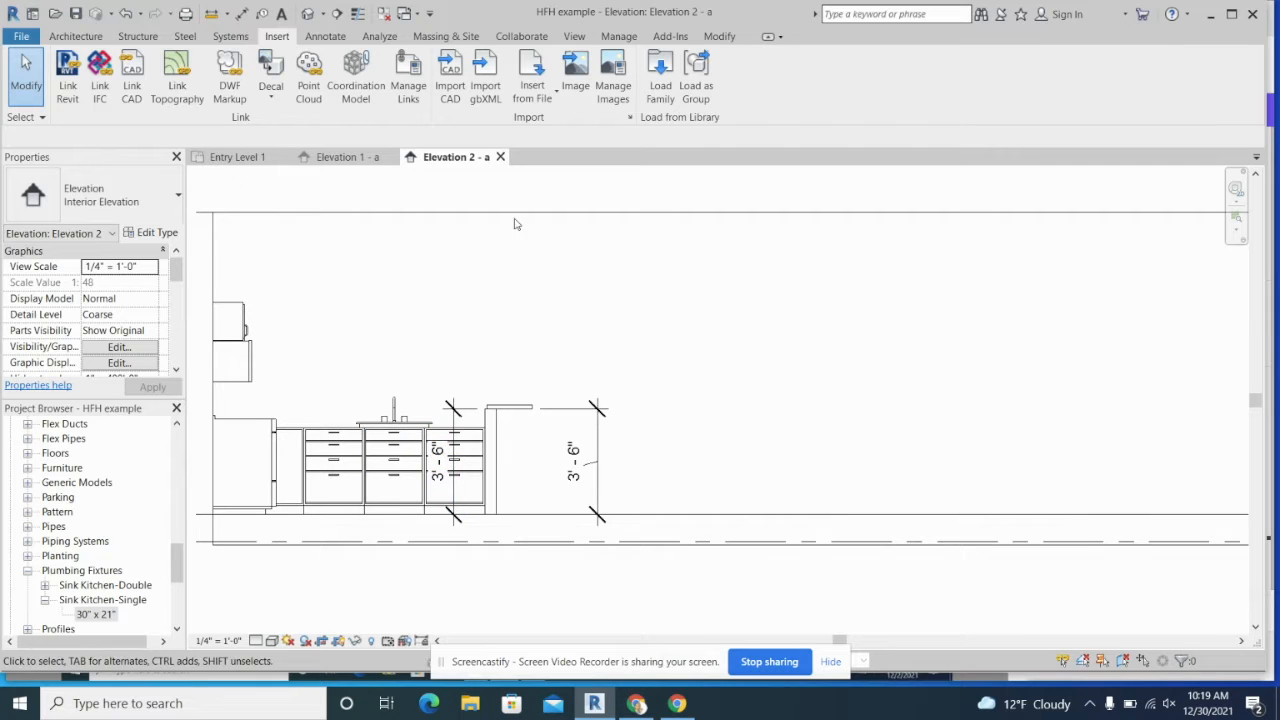
click(500, 157)
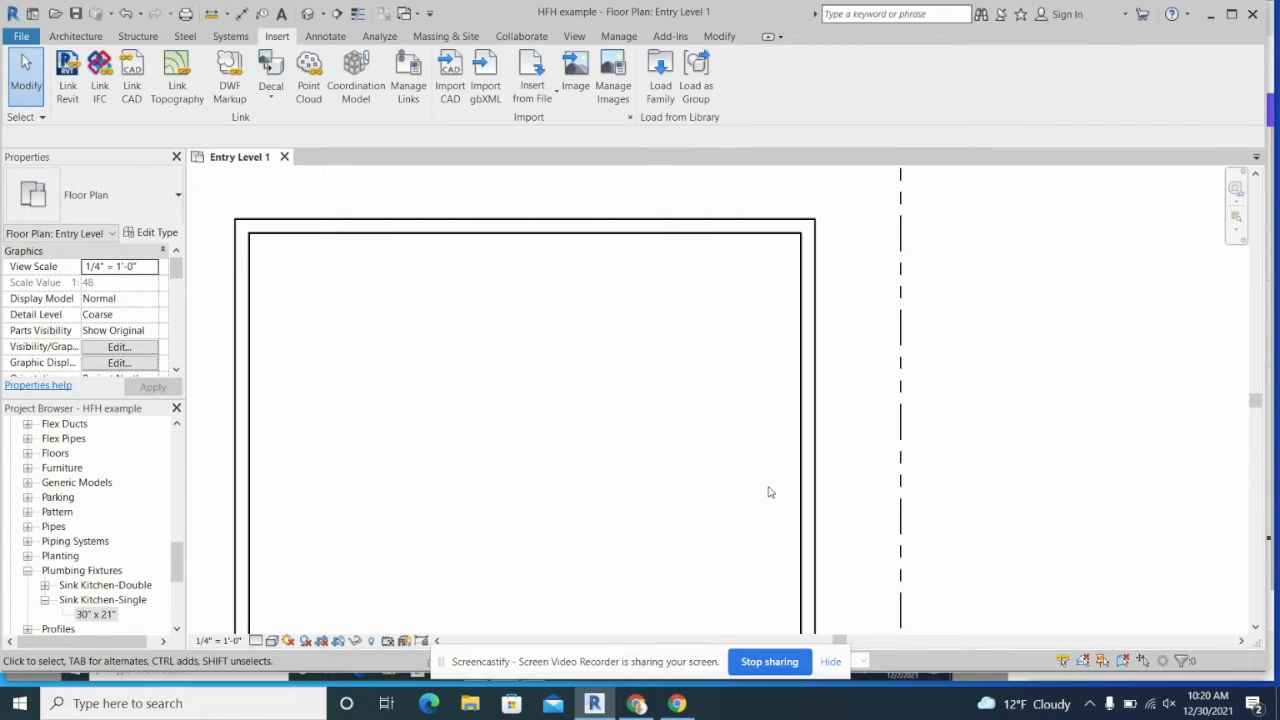
- Browse the US Imperial family library to the Base Cabinets folder under Casework
click(28, 572)
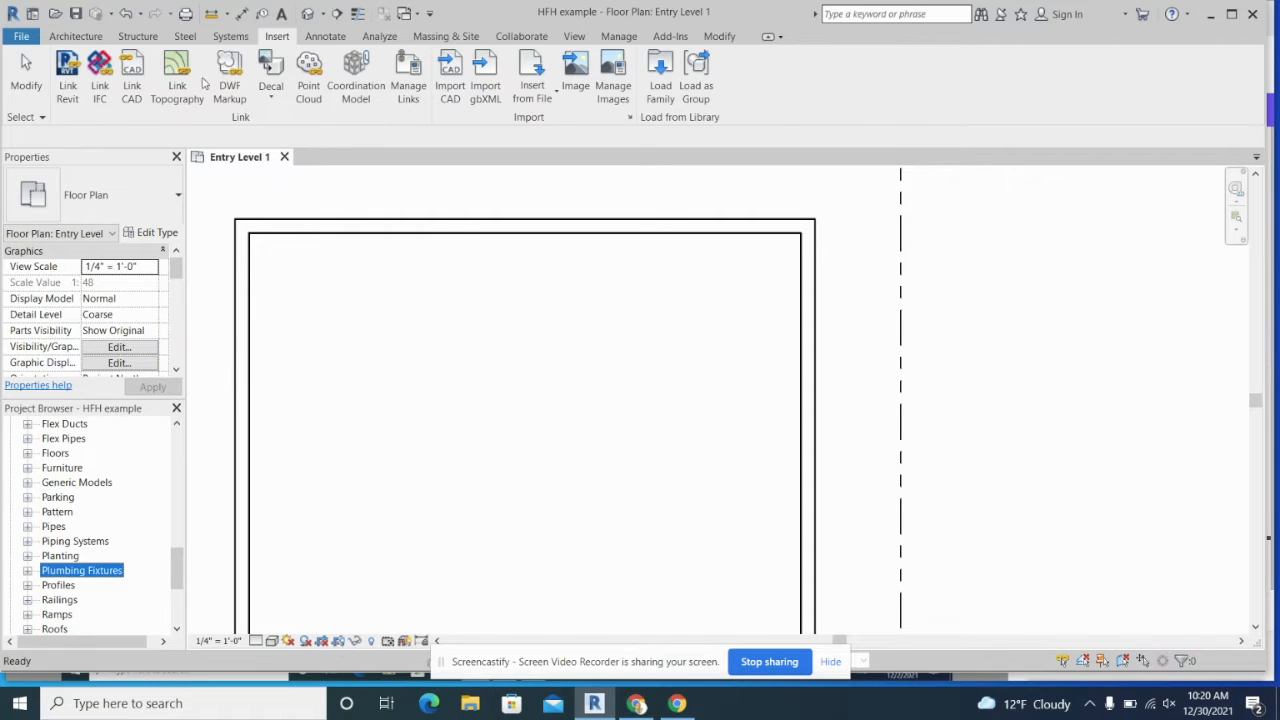
click(660, 75)
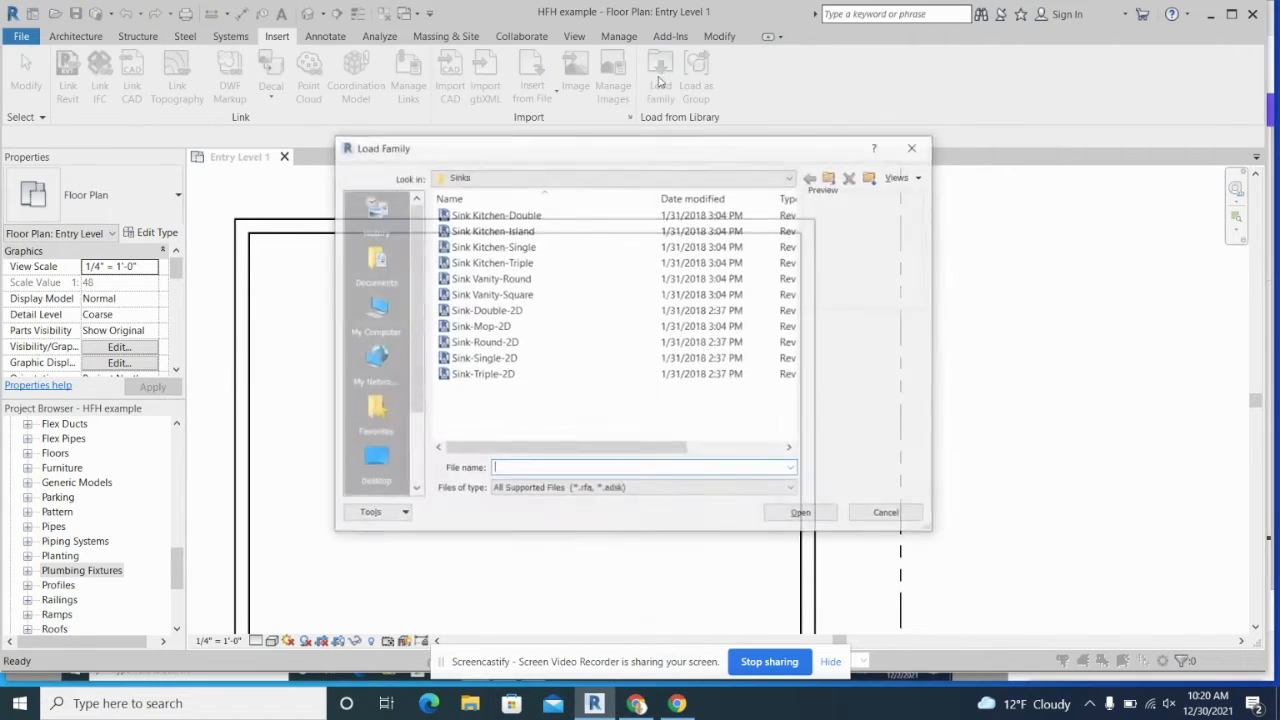
click(535, 177)
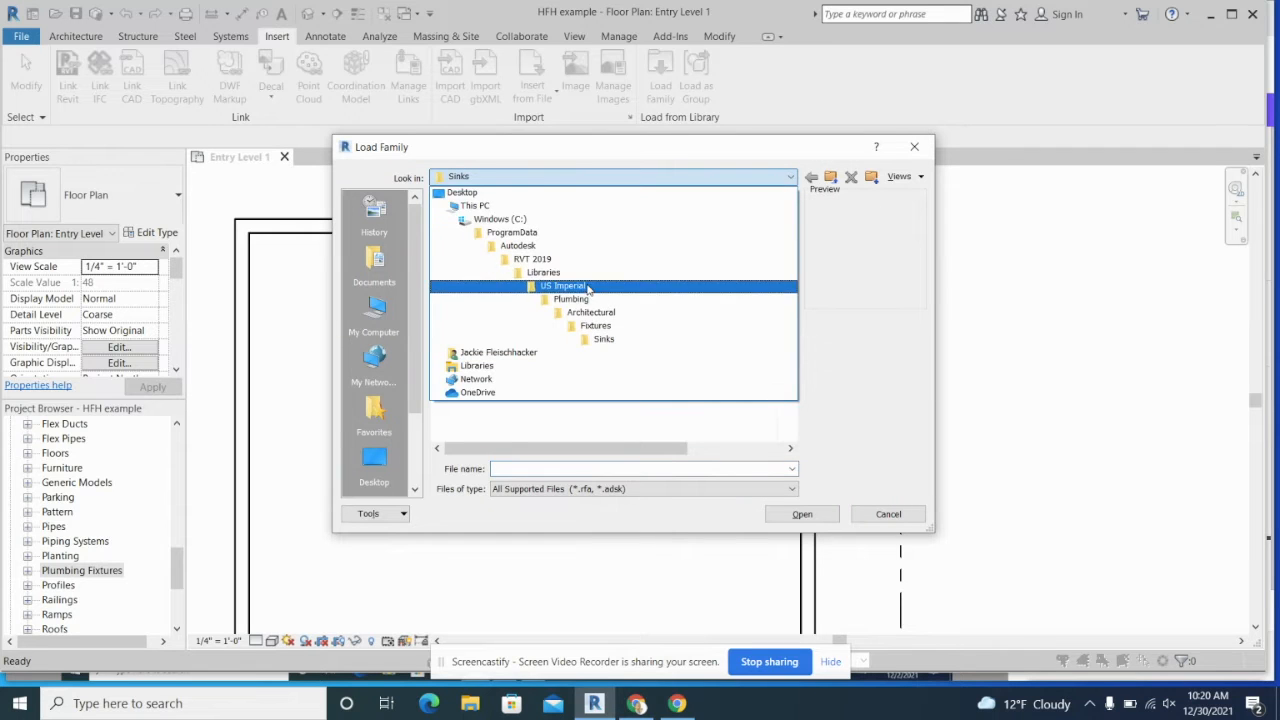
click(548, 289)
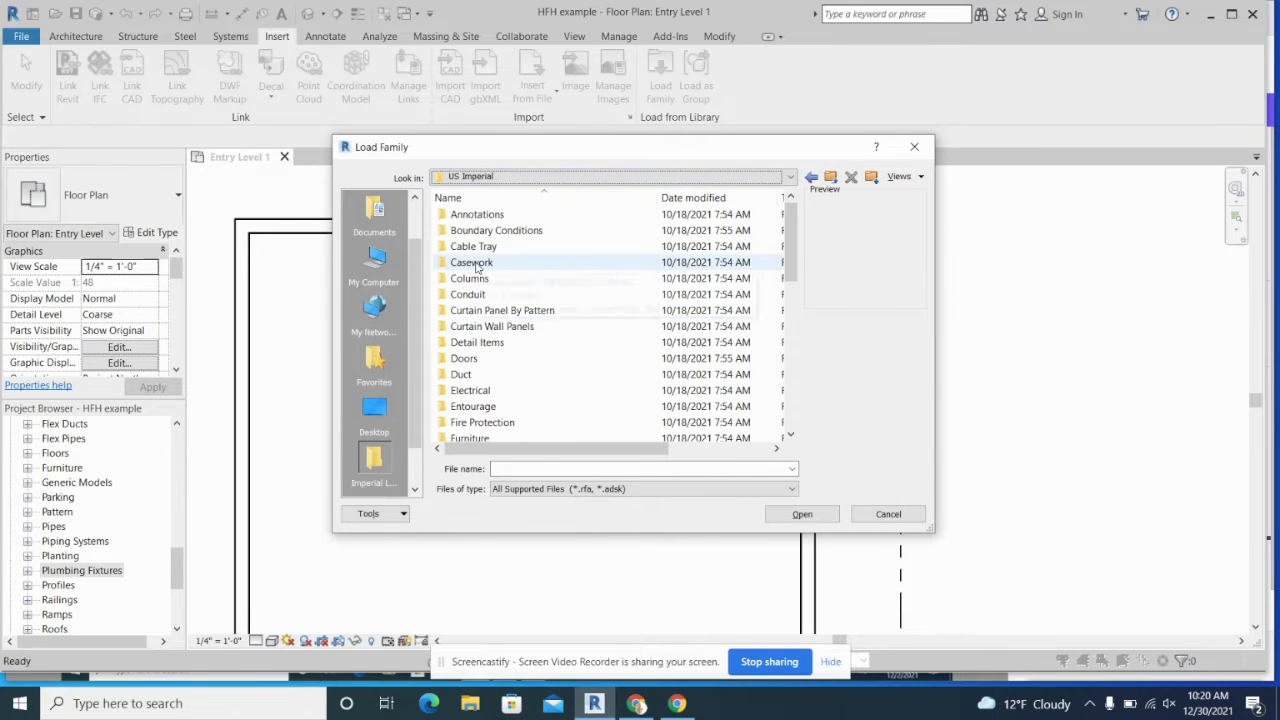
double_click(472, 262)
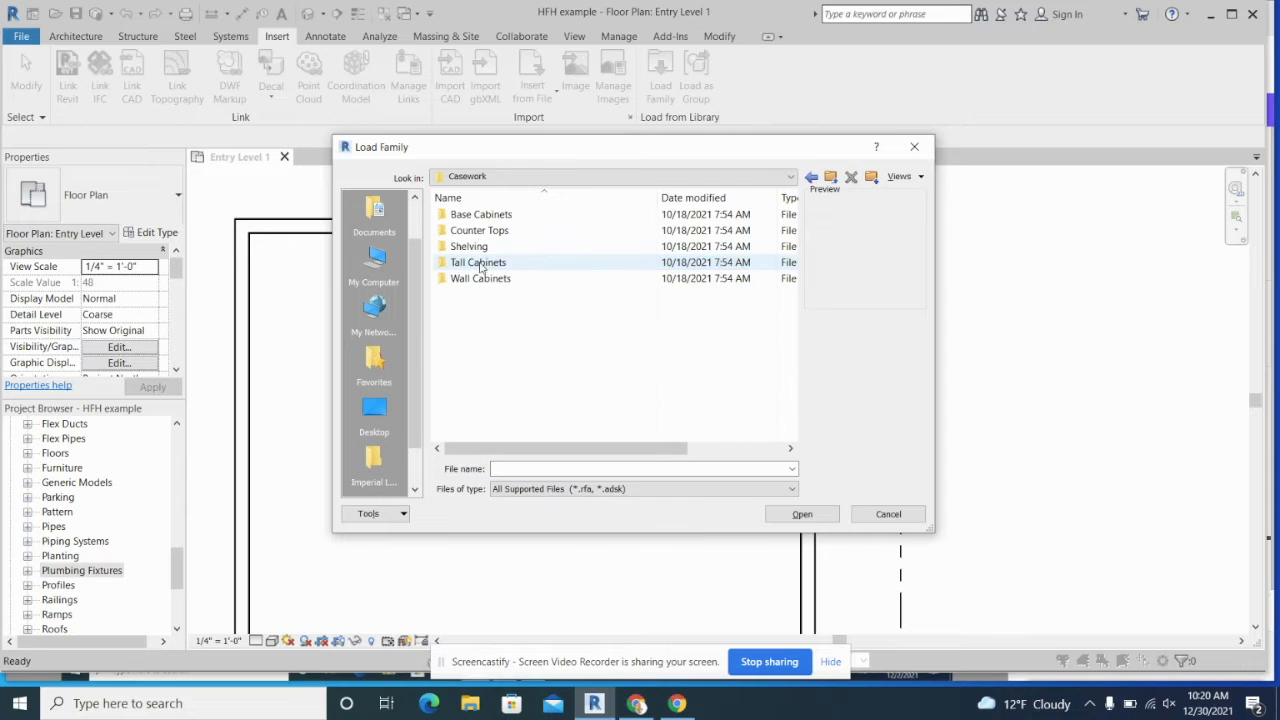
double_click(488, 216)
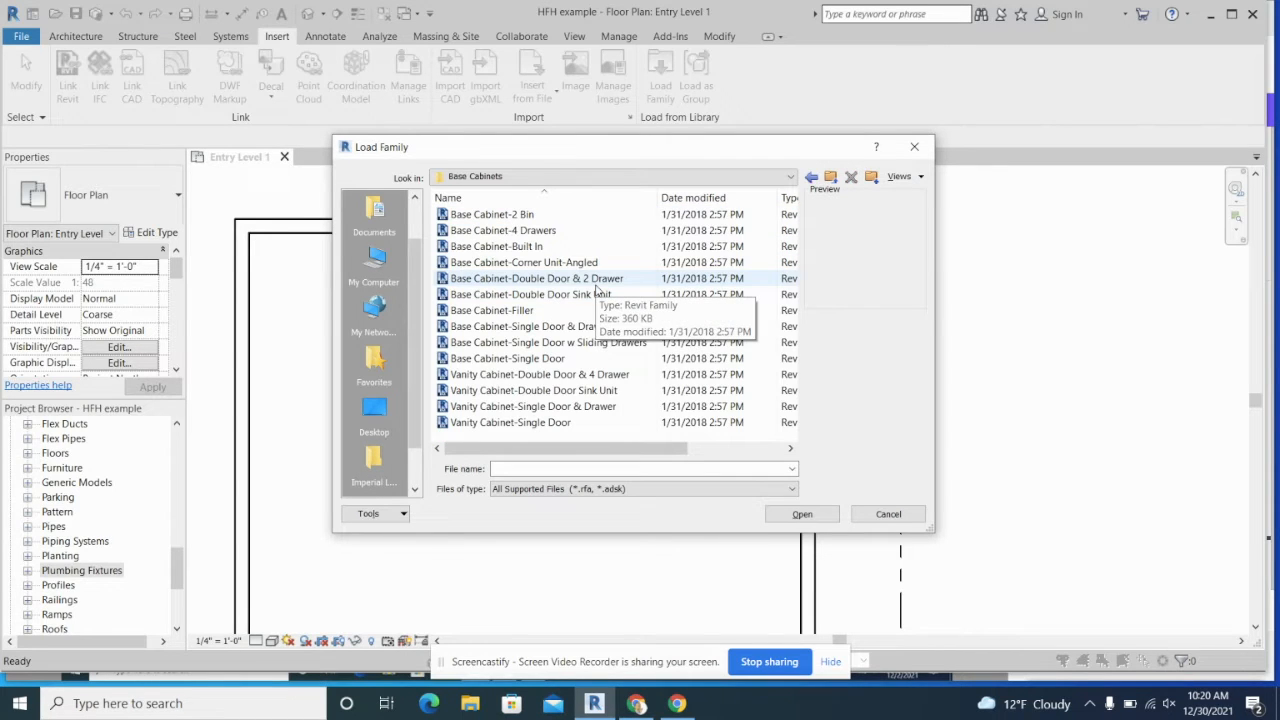
- Preview the base and vanity cabinet families, including the angled corner unit, and leave the library without loading any
click(525, 262)
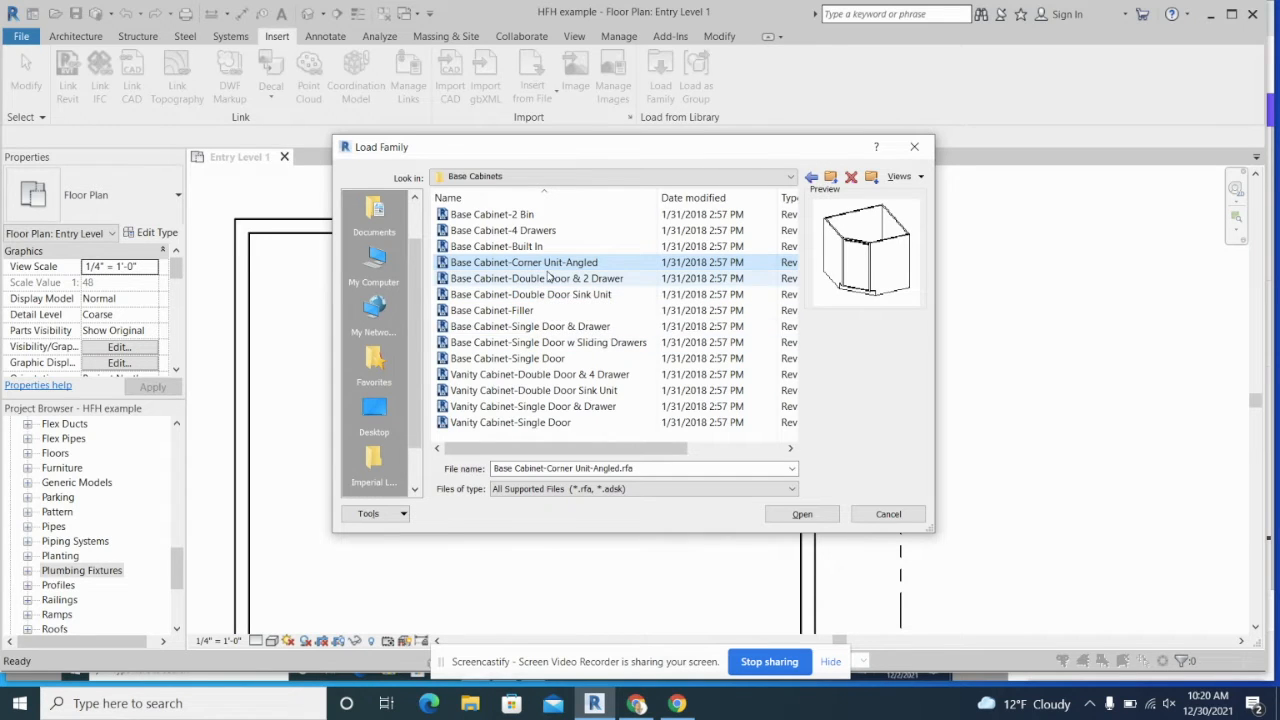
click(543, 278)
click(543, 294)
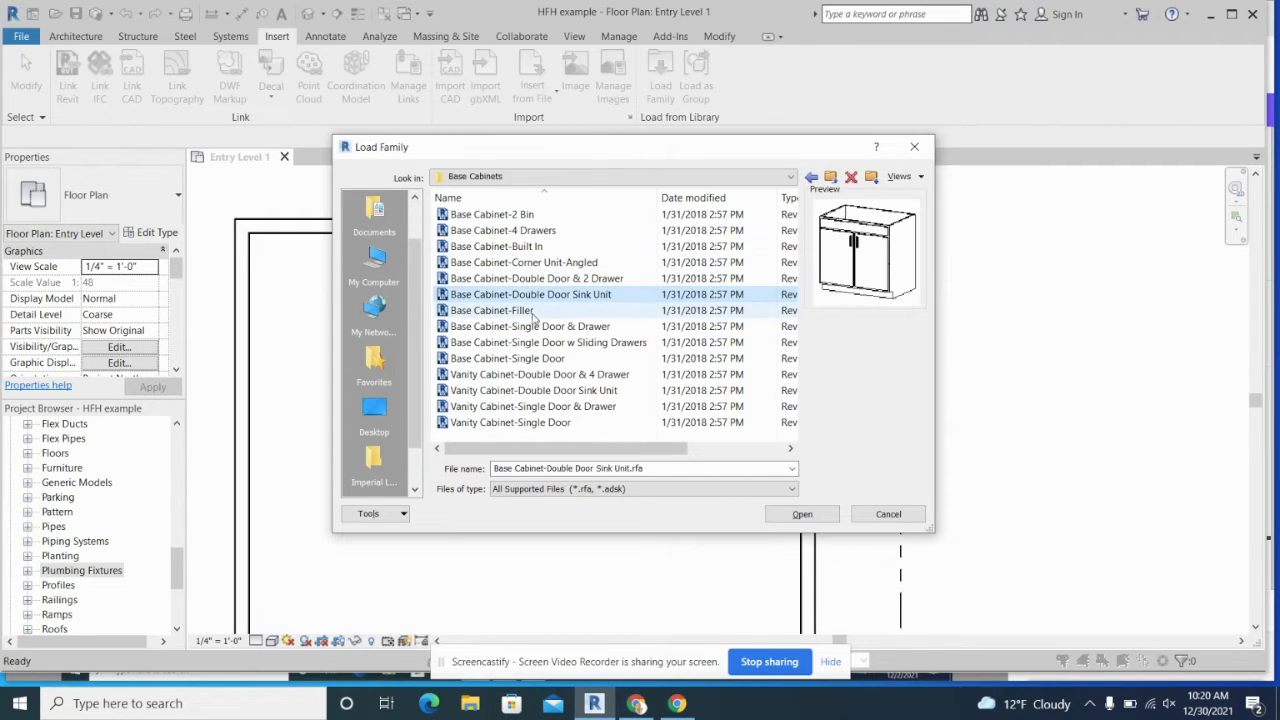
click(542, 310)
click(543, 326)
click(541, 342)
click(540, 374)
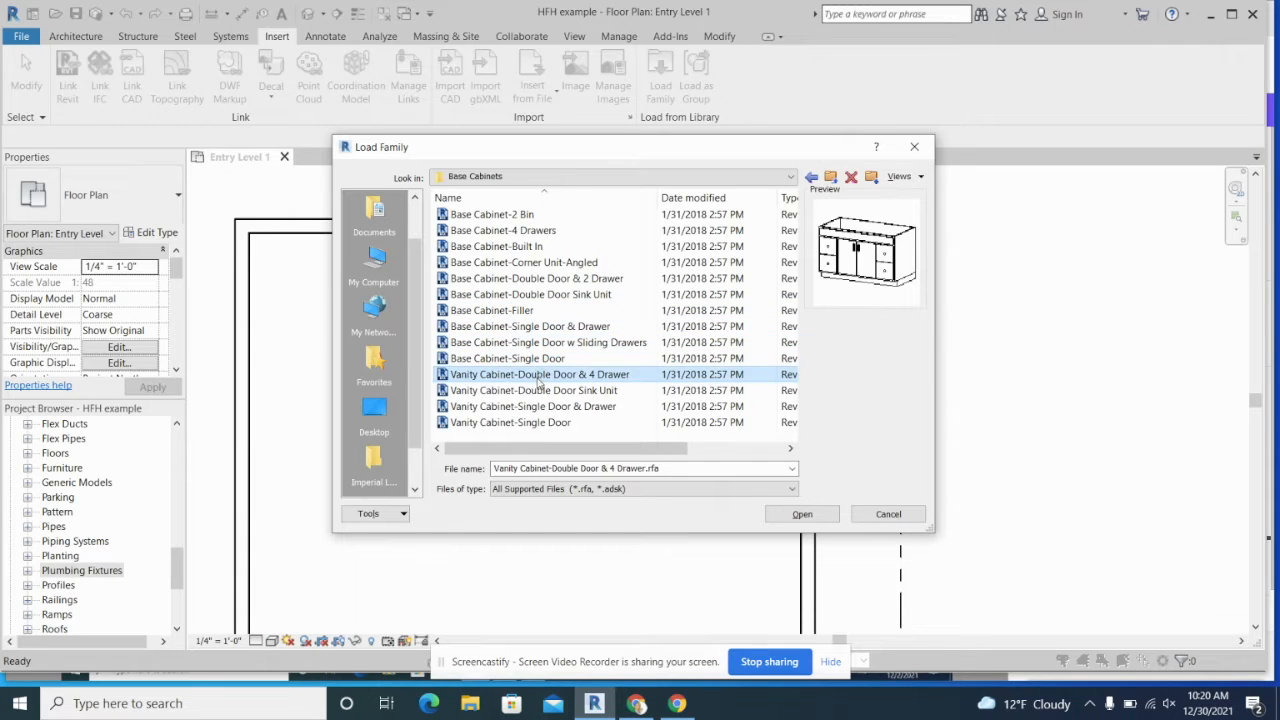
click(538, 390)
click(540, 262)
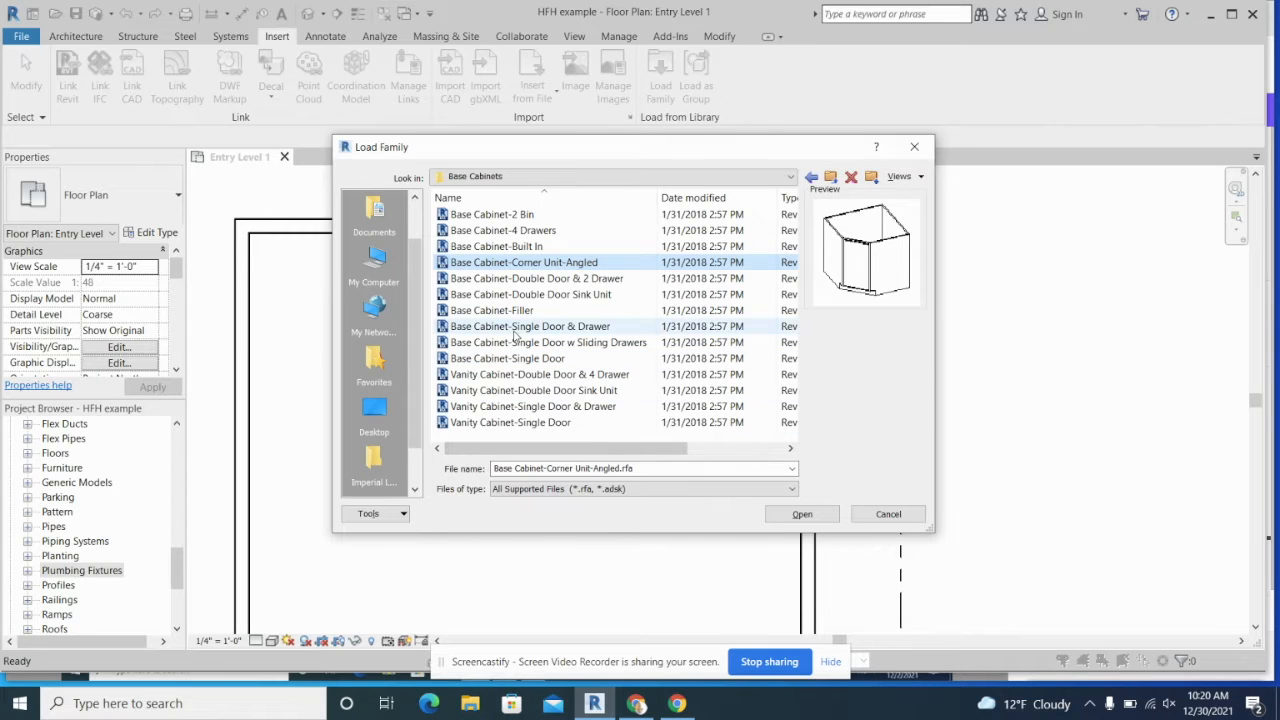
click(888, 514)
- Place the 36" Base Cabinet-Corner Unit-Angled from the project's casework families in the upper-right inside corner of the room
drag(175, 565, 175, 518)
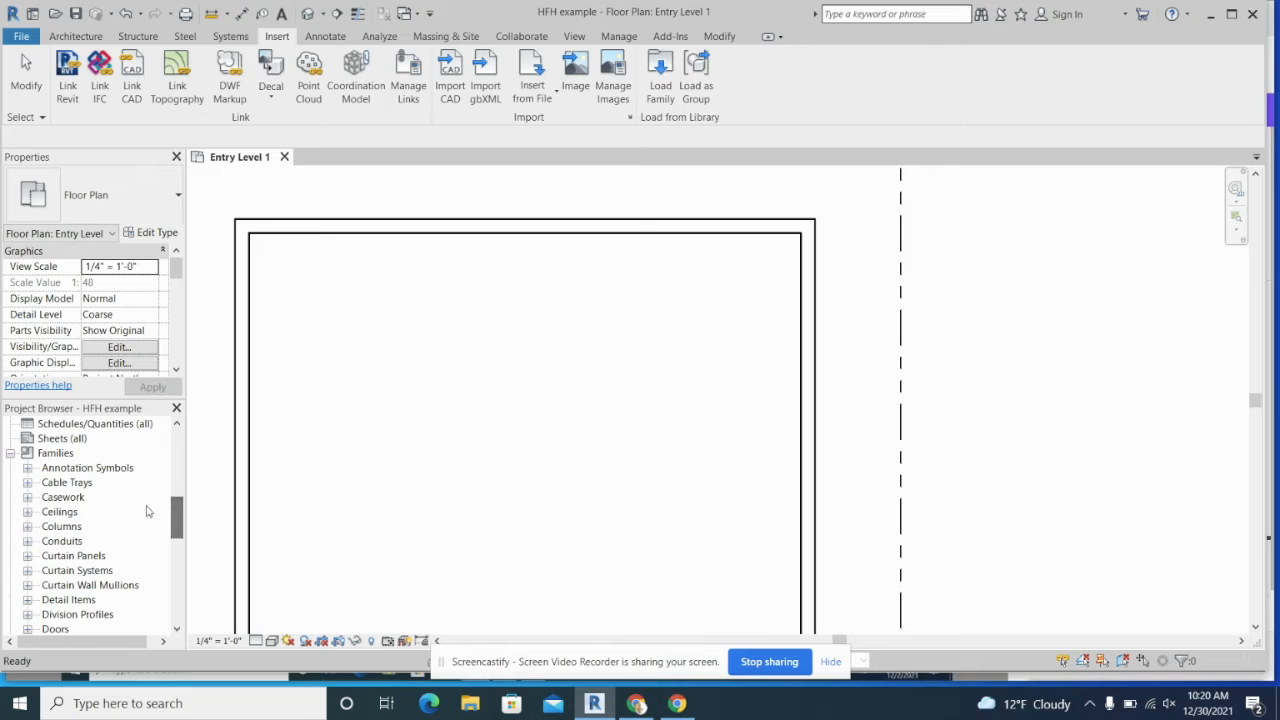
click(27, 497)
click(44, 468)
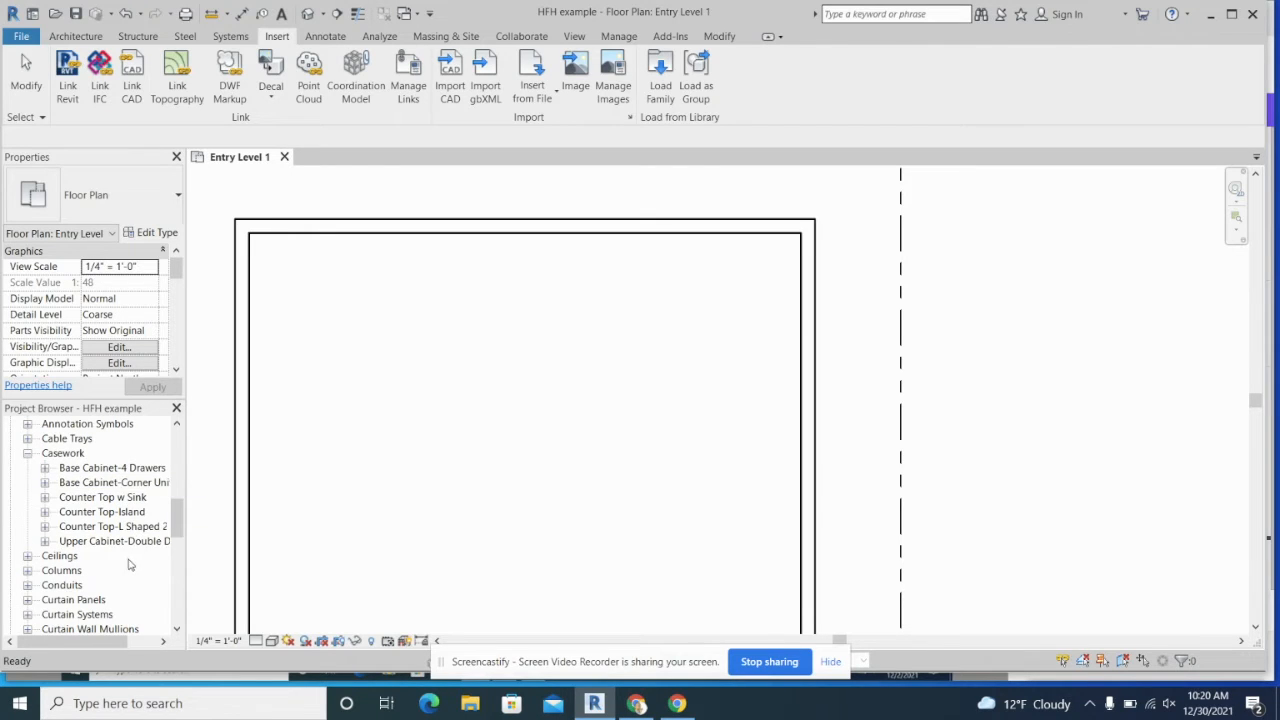
click(115, 484)
click(44, 483)
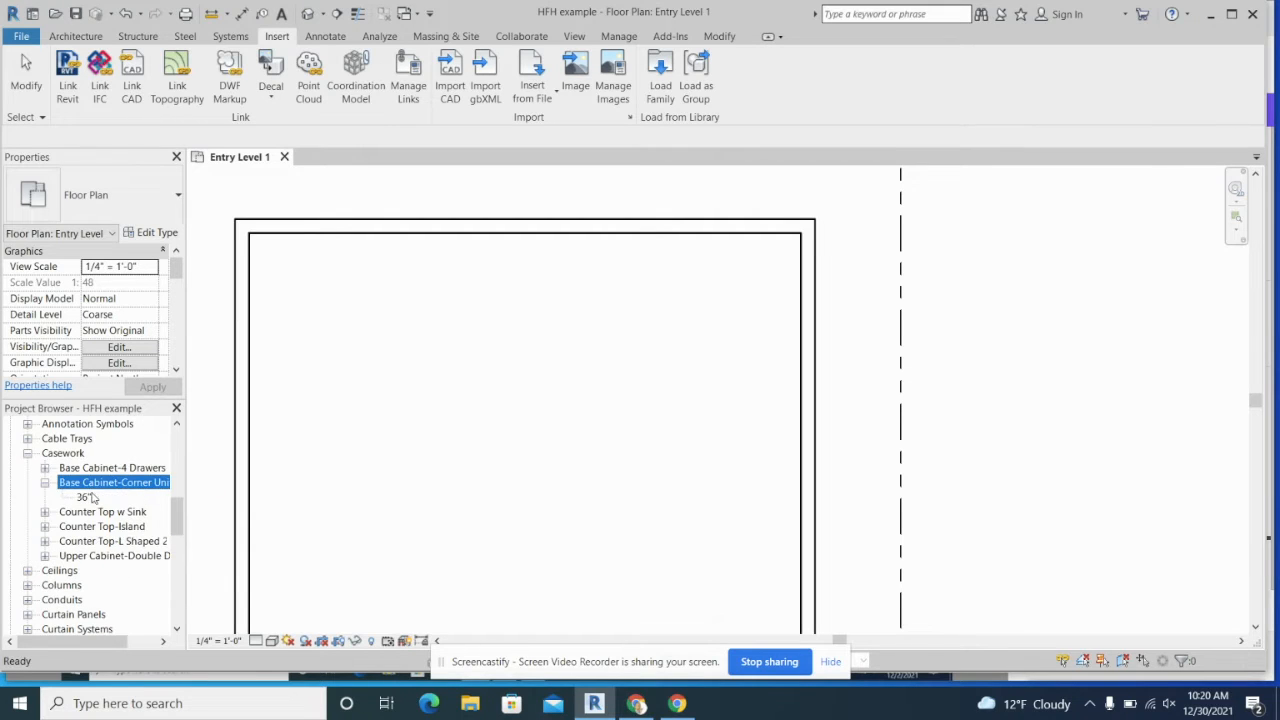
click(90, 498)
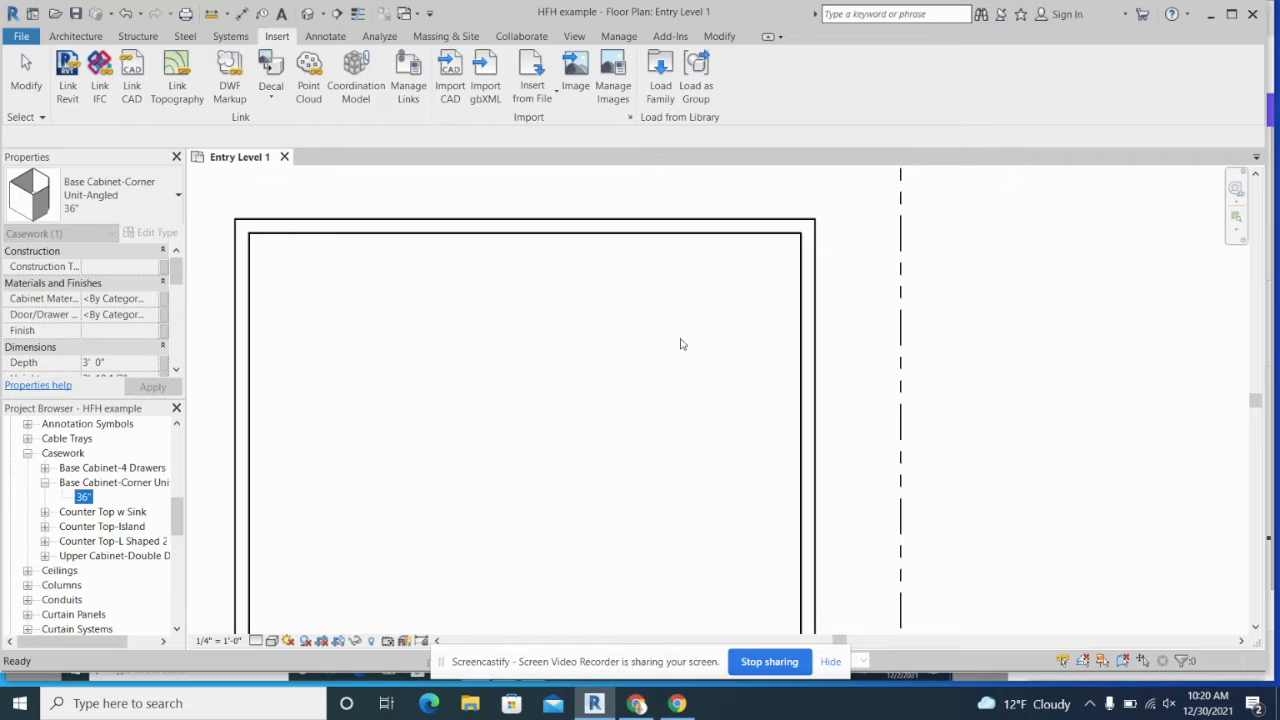
drag(681, 339, 682, 366)
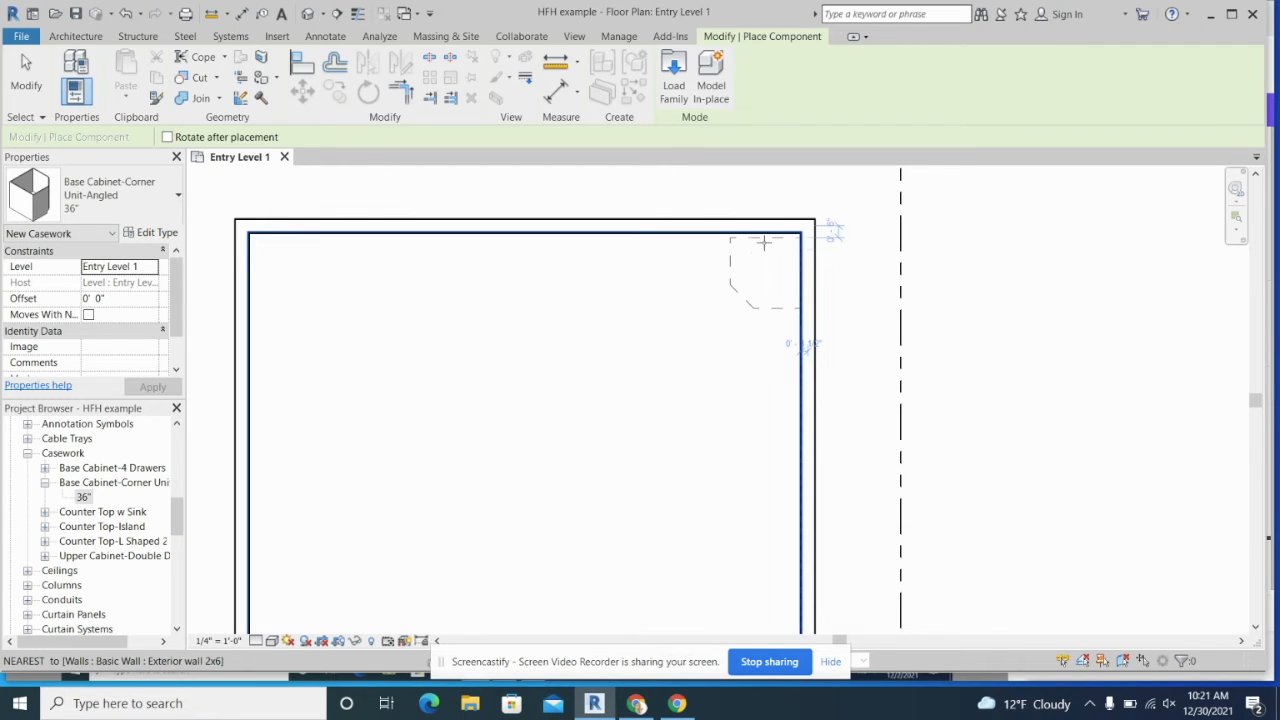
scroll(763, 238, up, 5)
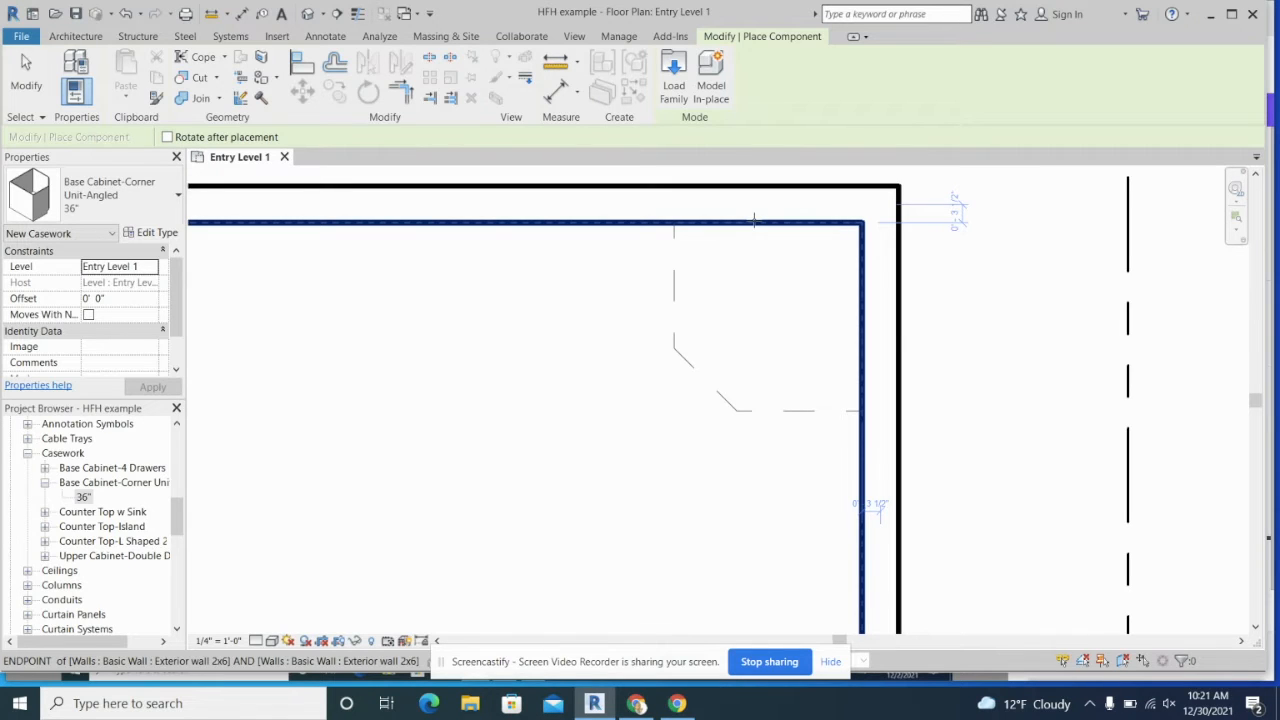
click(737, 334)
- Place a second 36" angled corner base cabinet against the right wall, its angled front facing up-left, about 6'-0" above the lower wall
scroll(733, 337, down, 2)
scroll(733, 337, down, 3)
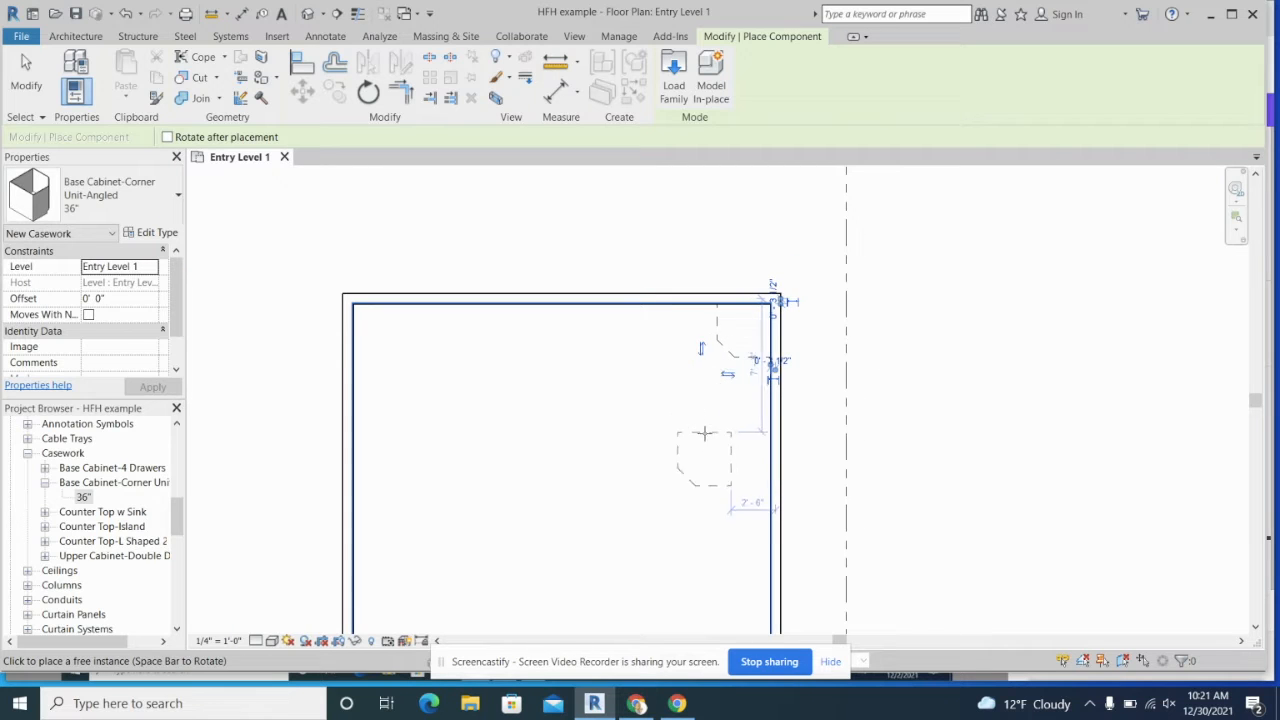
middle_drag(704, 433, 717, 351)
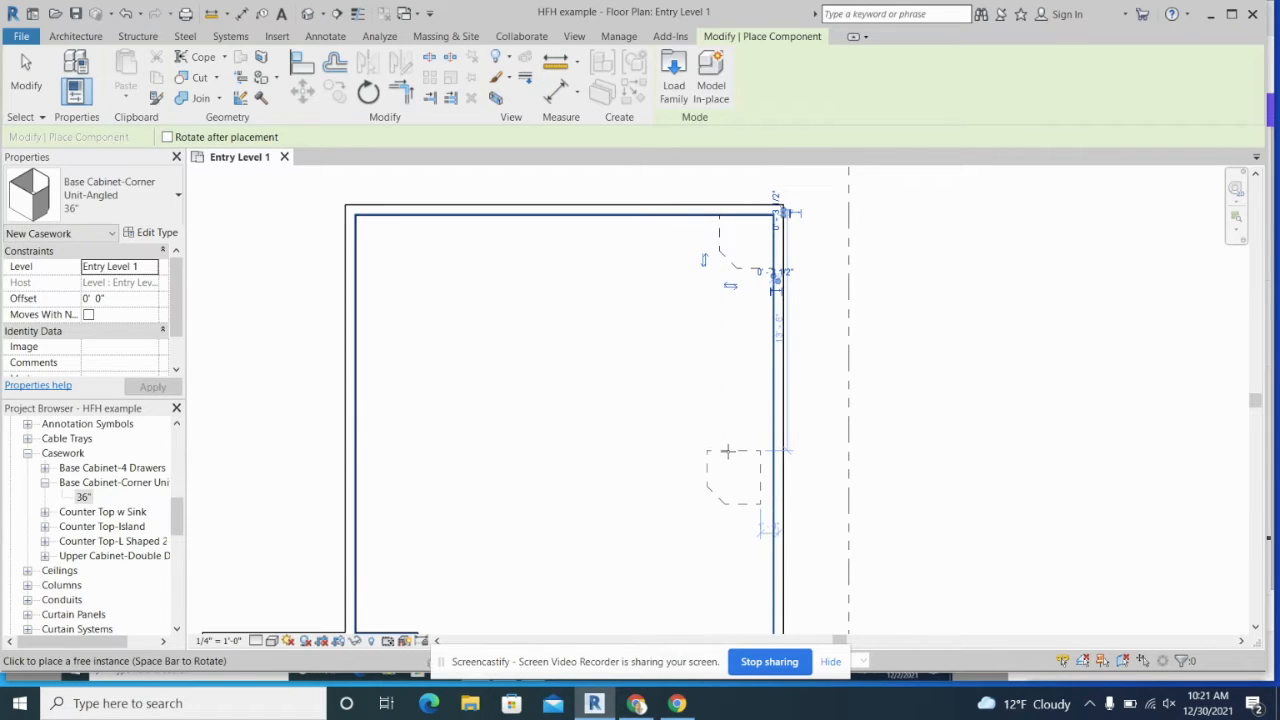
click(770, 505)
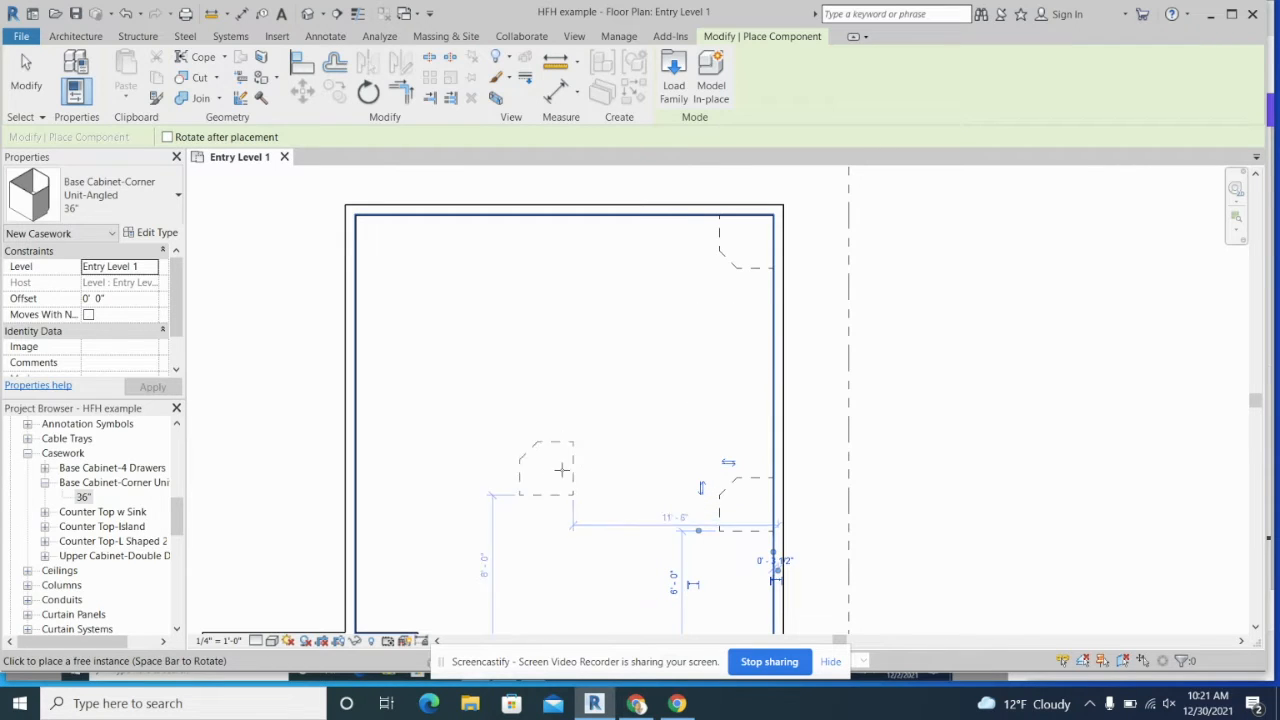
click(45, 482)
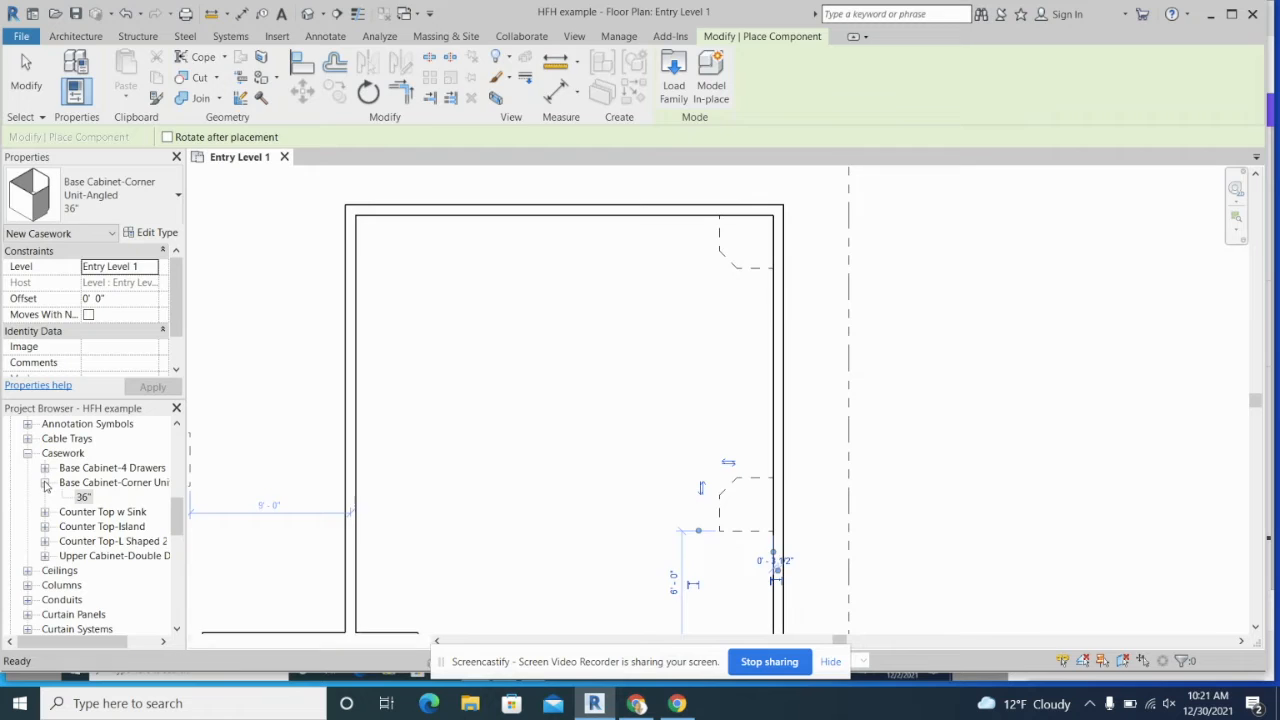
key(Escape)
- Place two 24" Base Cabinet-4 Drawers units, rotated to back onto the right wall, one adjoining each corner cabinet
click(45, 468)
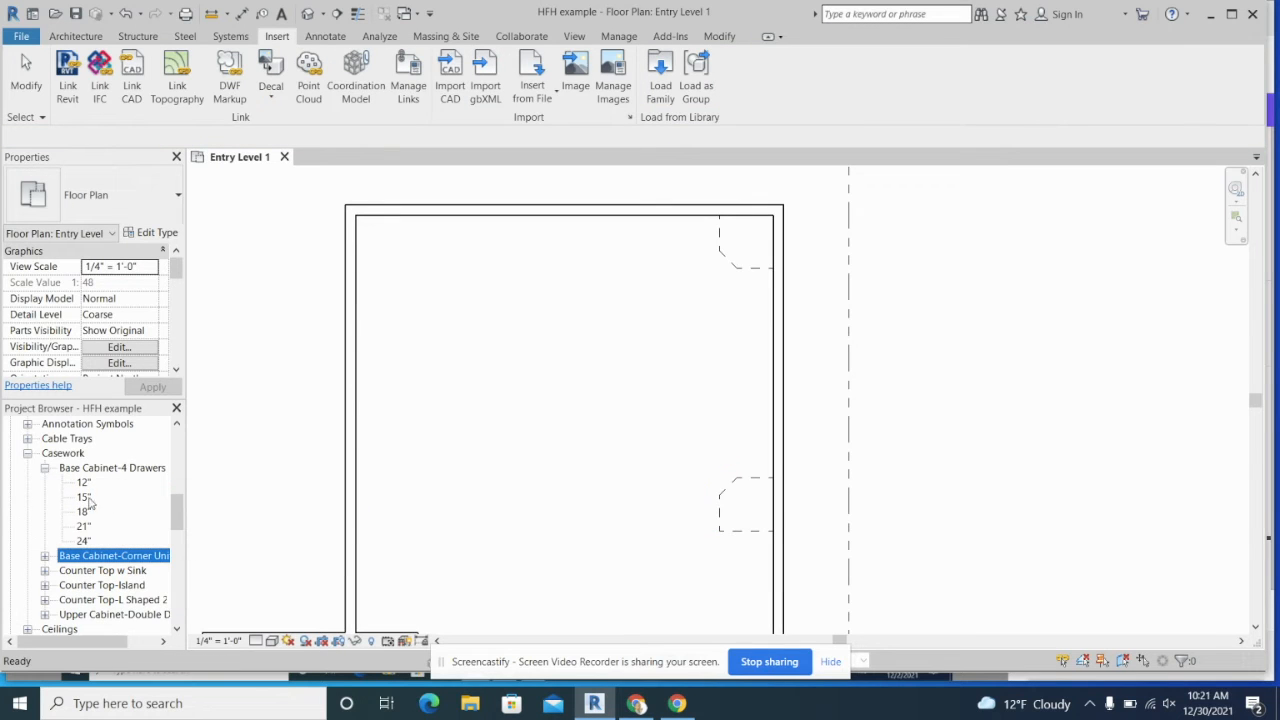
click(85, 487)
click(84, 501)
click(83, 515)
click(83, 540)
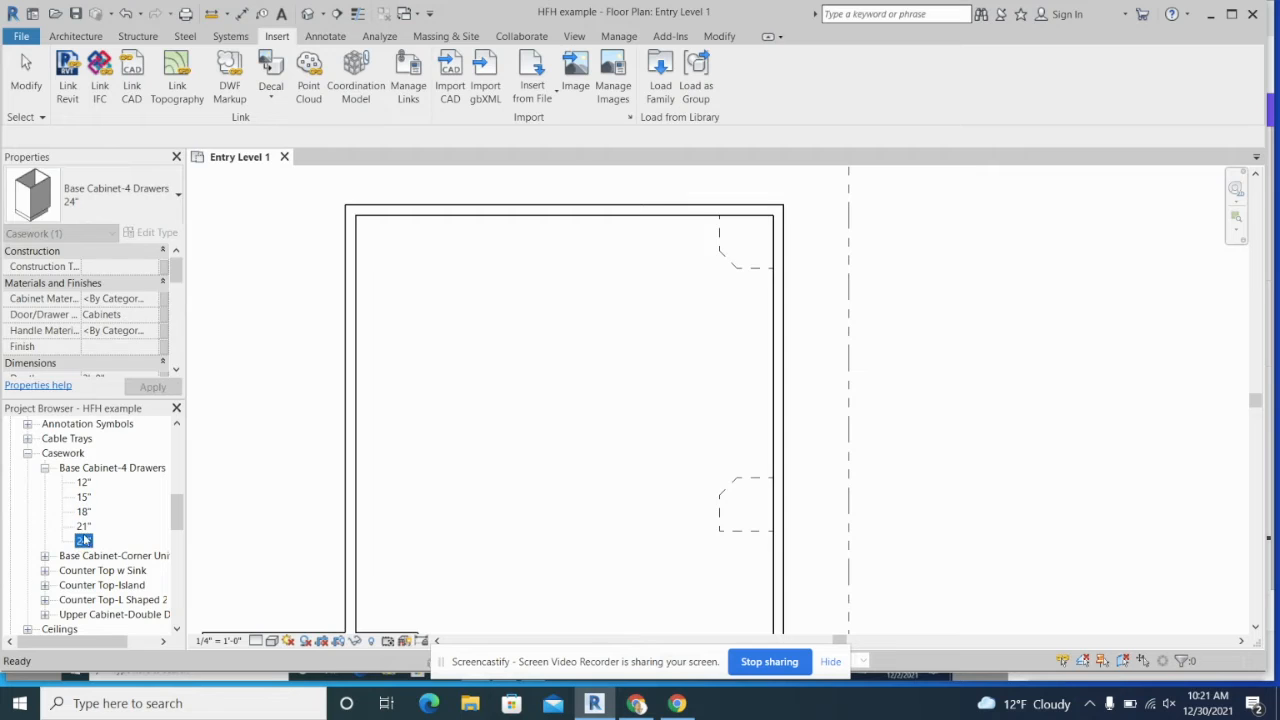
drag(84, 541, 605, 368)
scroll(662, 328, up, 3)
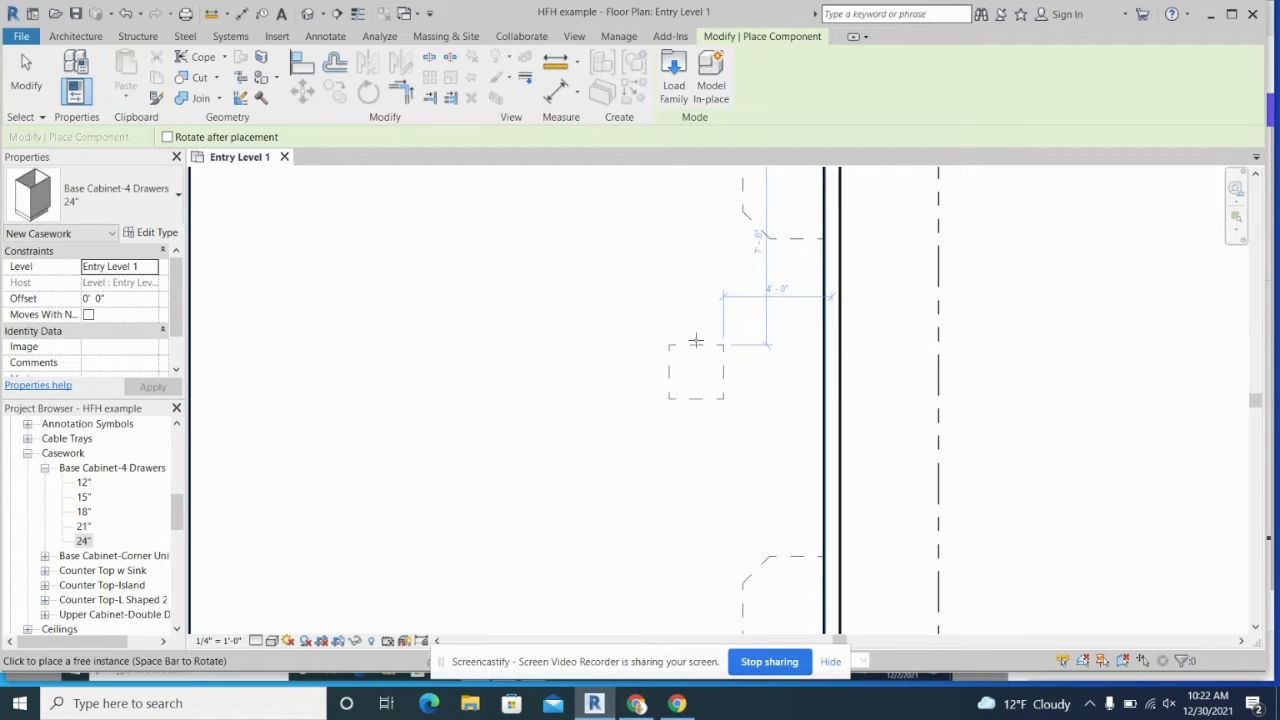
key(space)
key(space)
key(space)
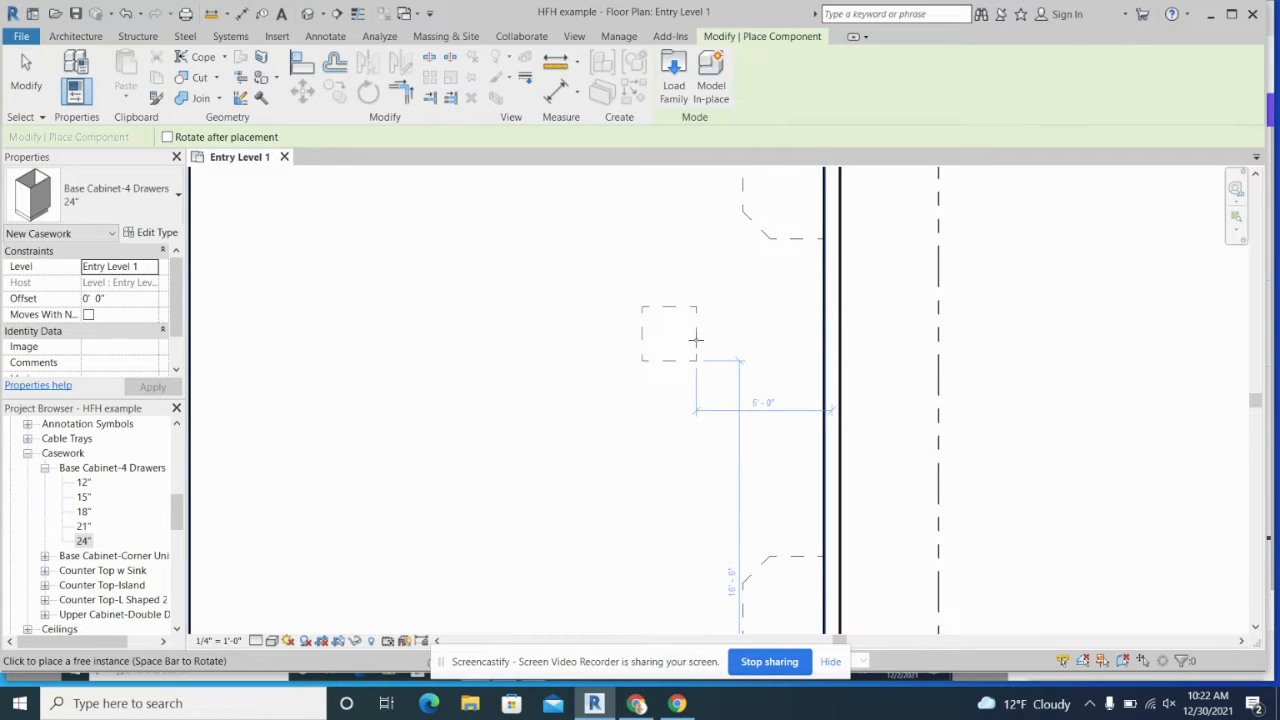
click(822, 268)
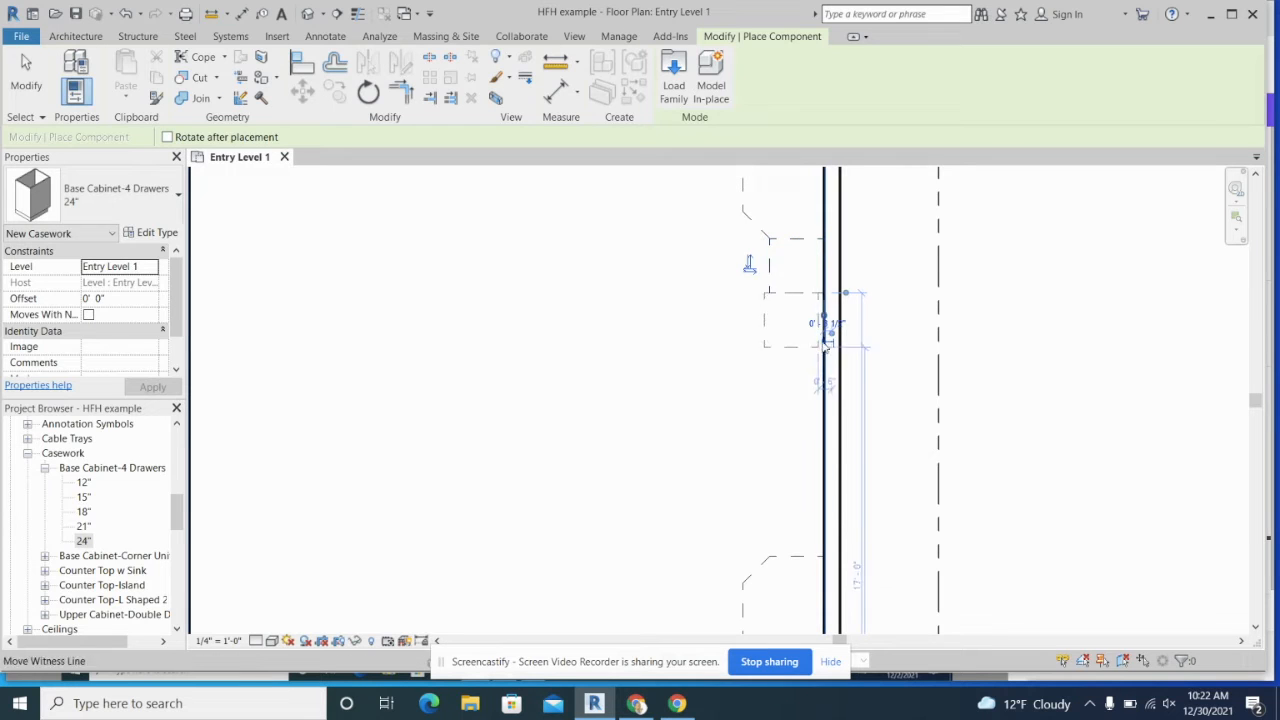
click(830, 532)
- Add two 24" four-drawer base cabinets along the top wall, one adjoining the corner unit and one about 9'-6" from the right wall
middle_drag(730, 344, 751, 457)
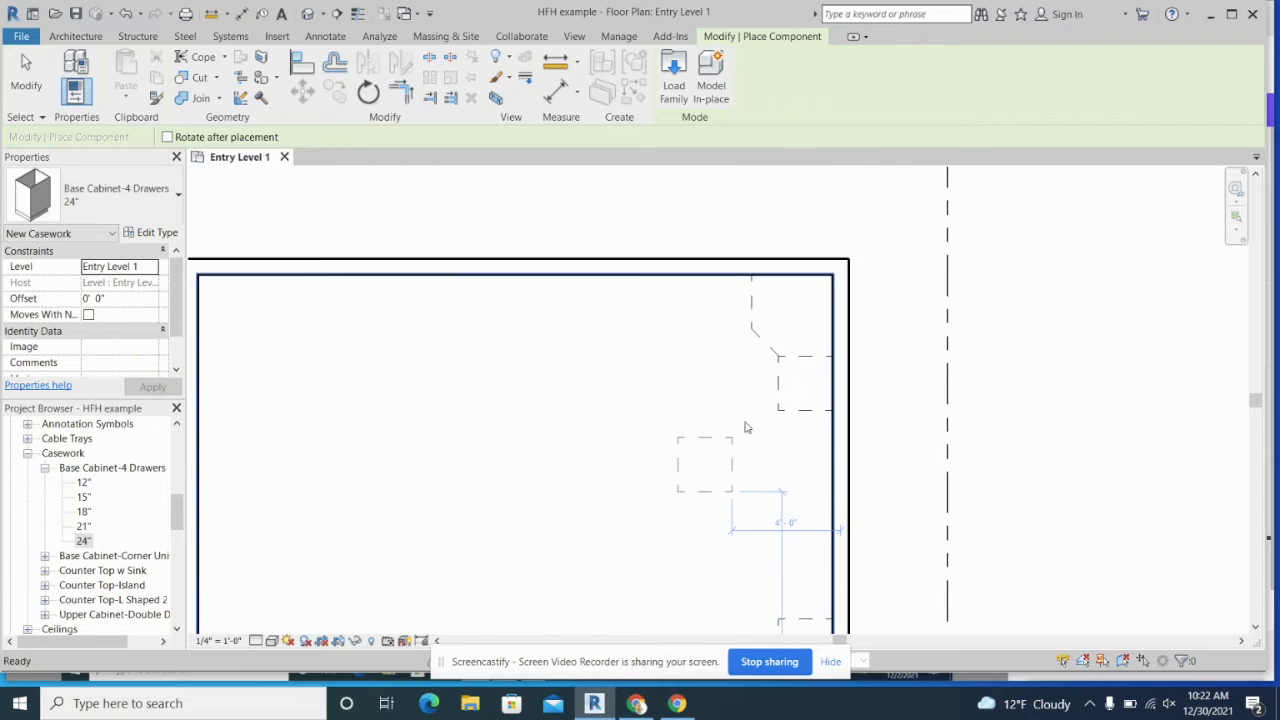
click(720, 279)
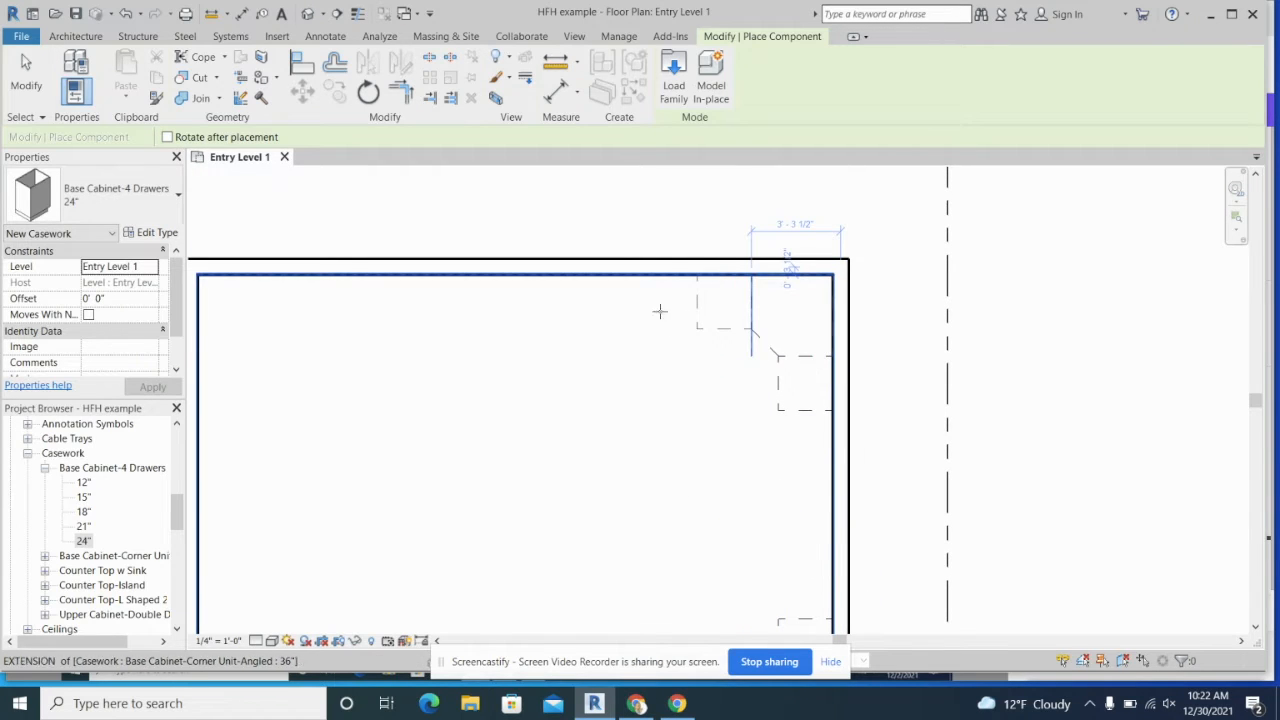
click(551, 279)
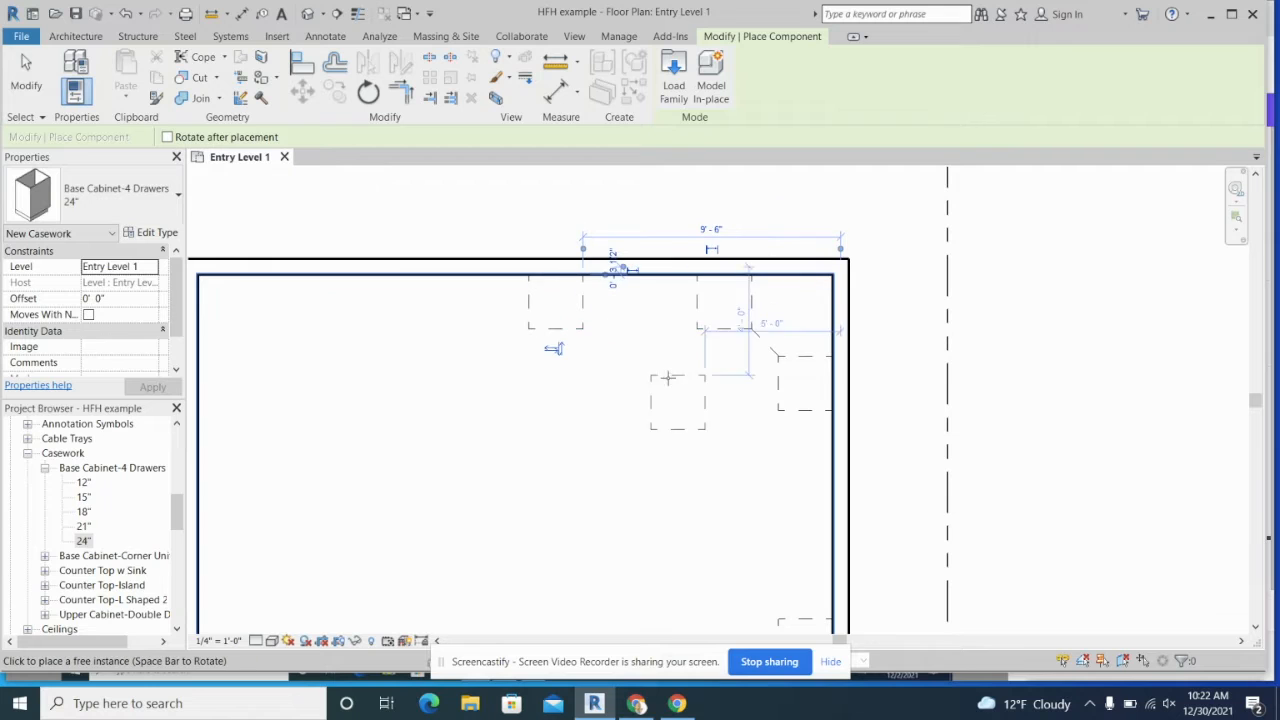
scroll(671, 399, down, 1)
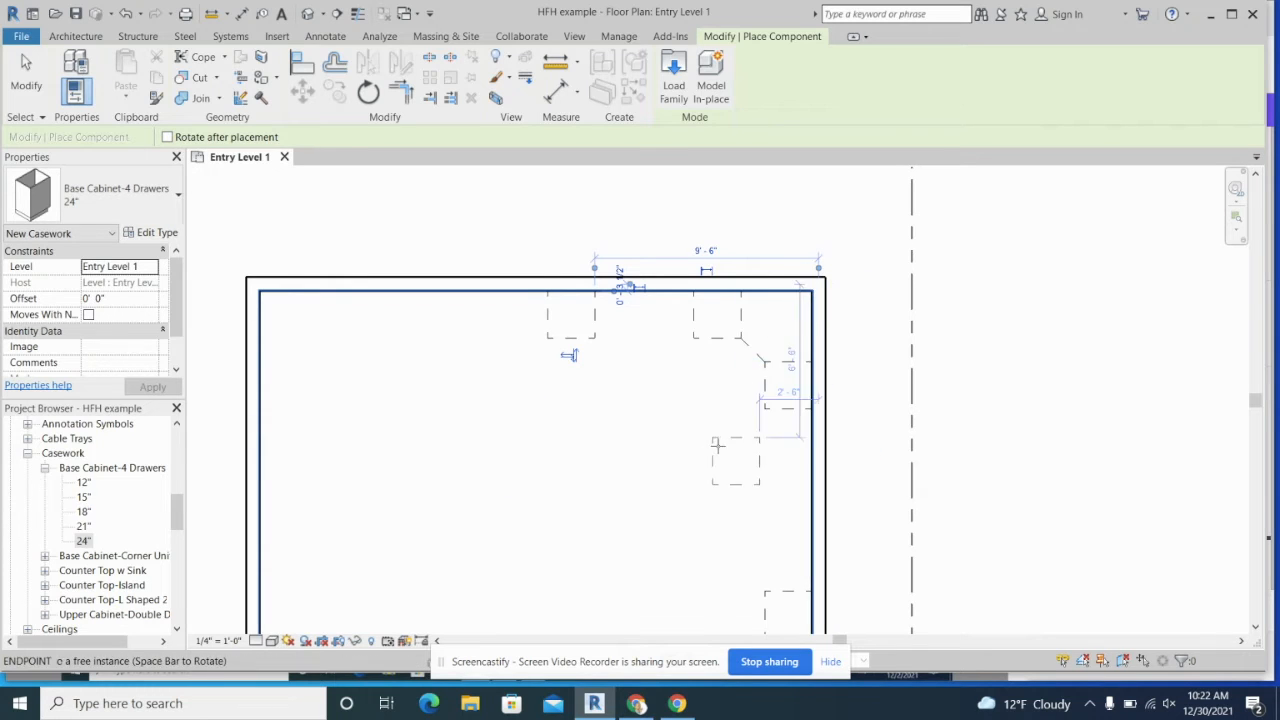
- Place the 30" Range-Gas from the specialty equipment families against the top wall, adjoining the four-drawer cabinet next to the corner unit
middle_drag(720, 455, 704, 415)
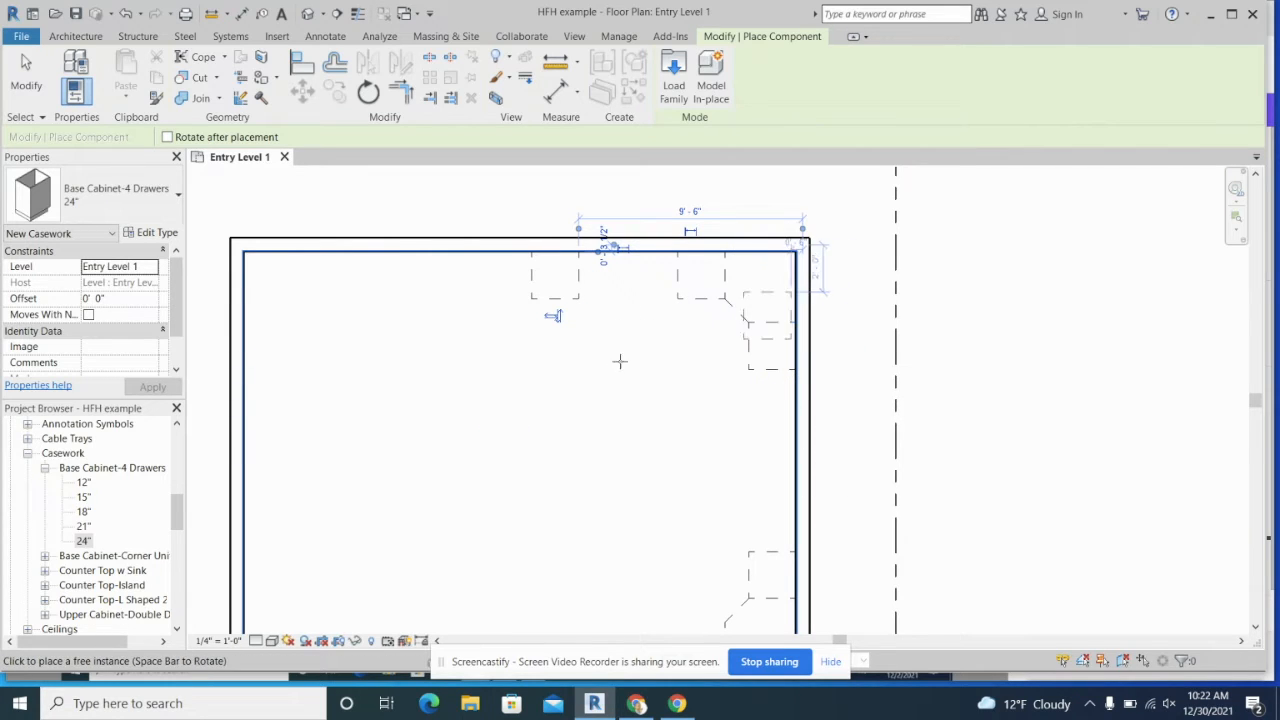
mouse_move(623, 366)
middle_down()
mouse_move(634, 337)
mouse_move(617, 374)
middle_up()
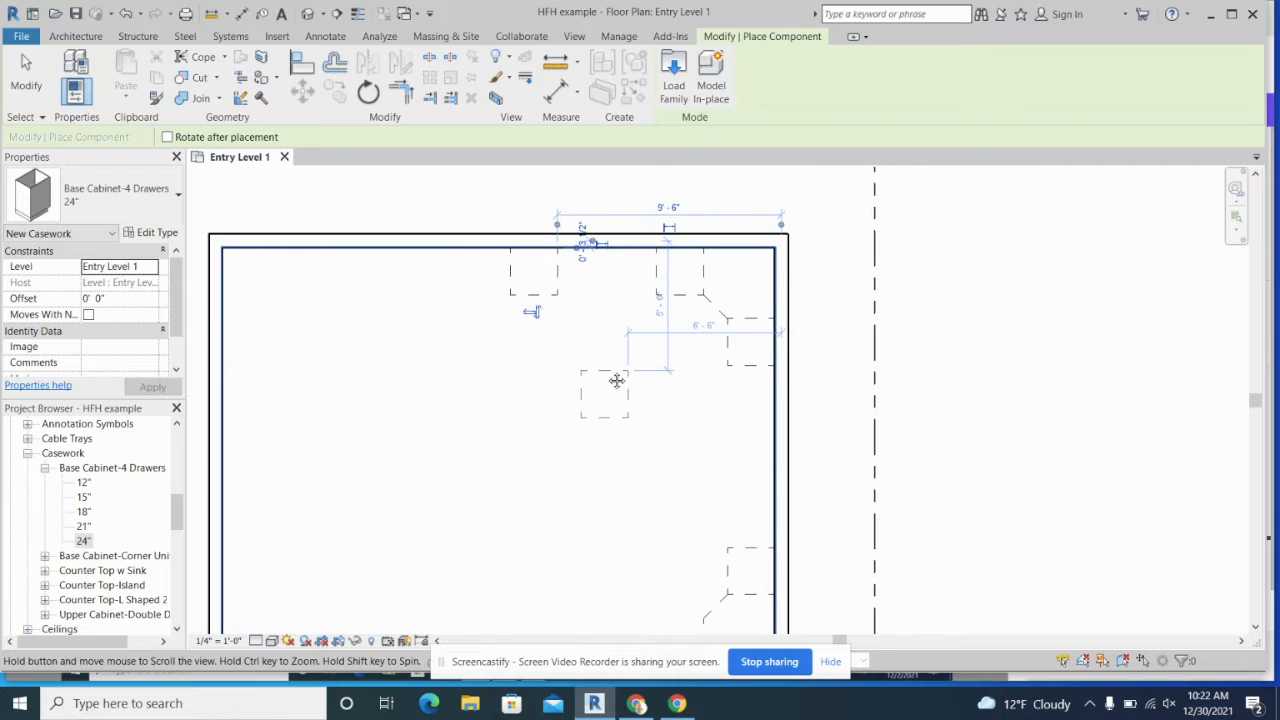
click(28, 455)
scroll(72, 497, down, 4)
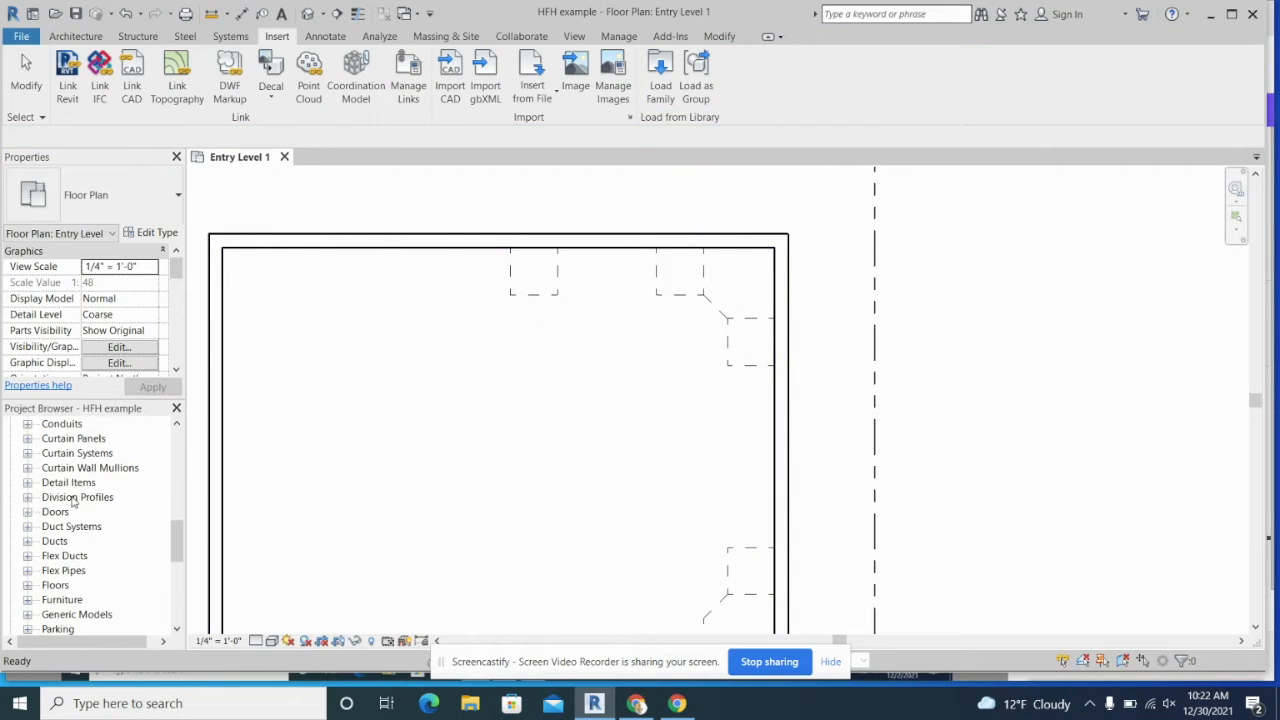
scroll(72, 500, down, 2)
scroll(72, 500, down, 3)
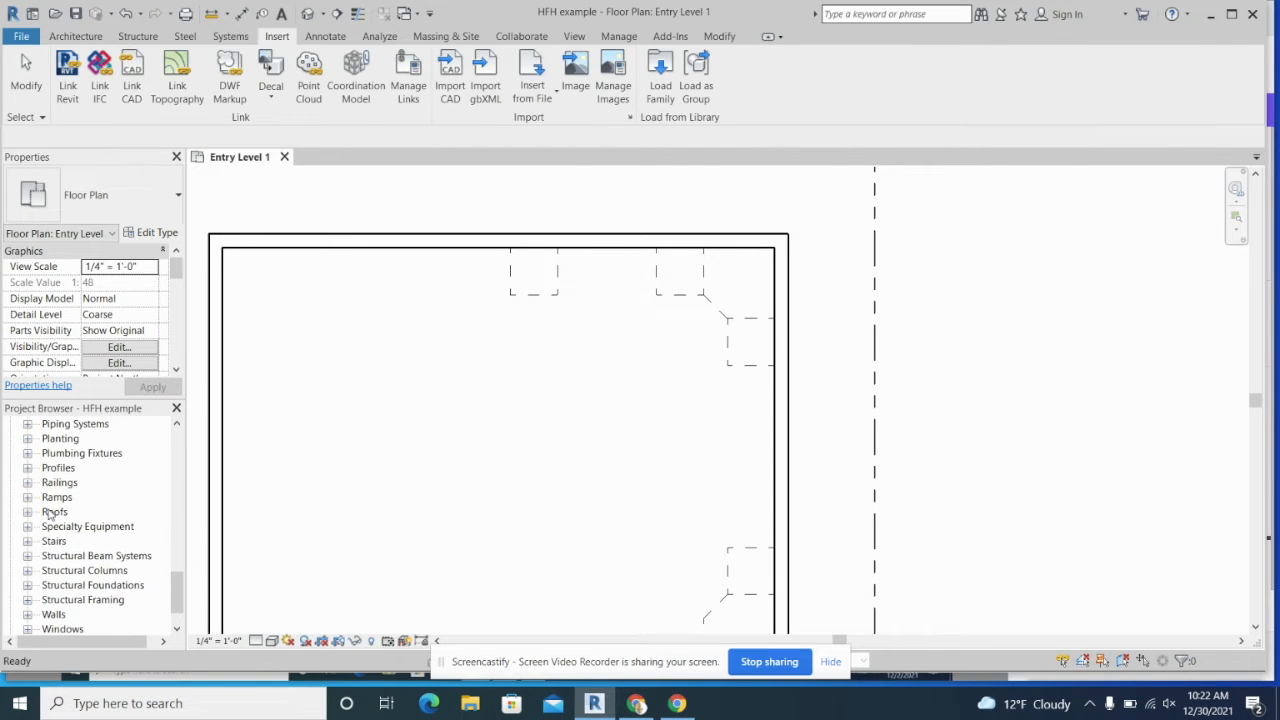
click(28, 527)
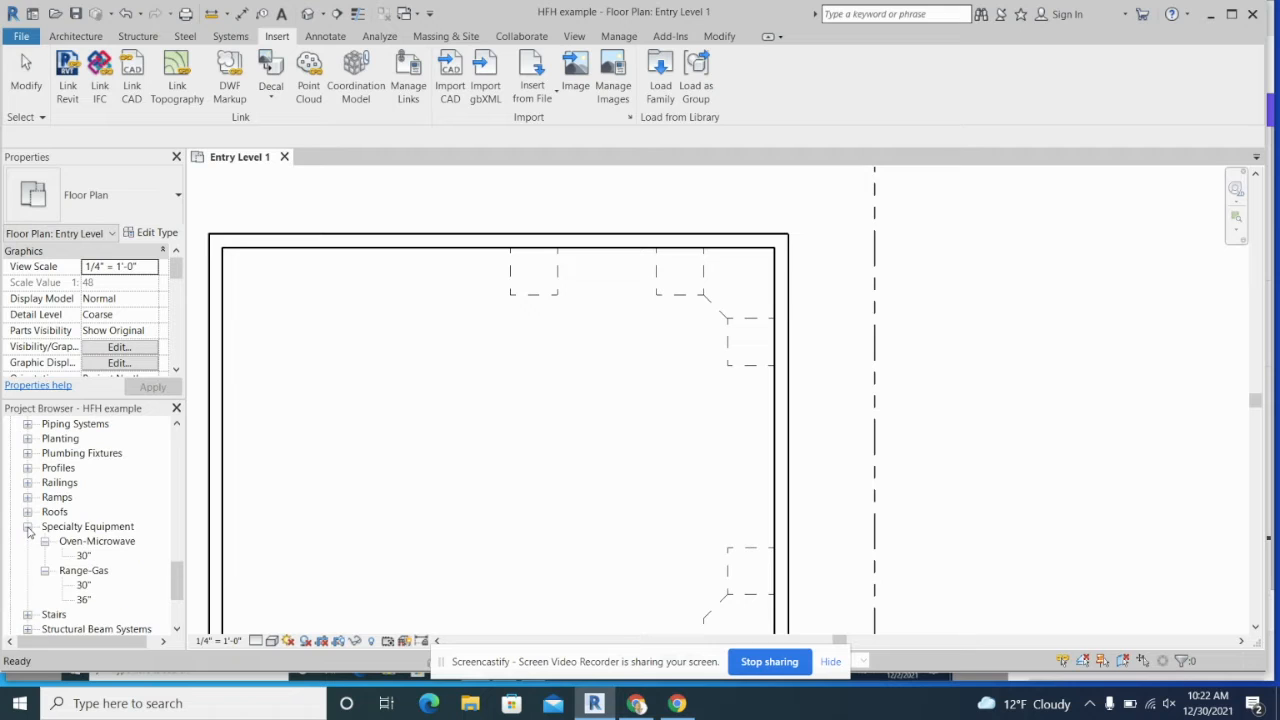
click(84, 586)
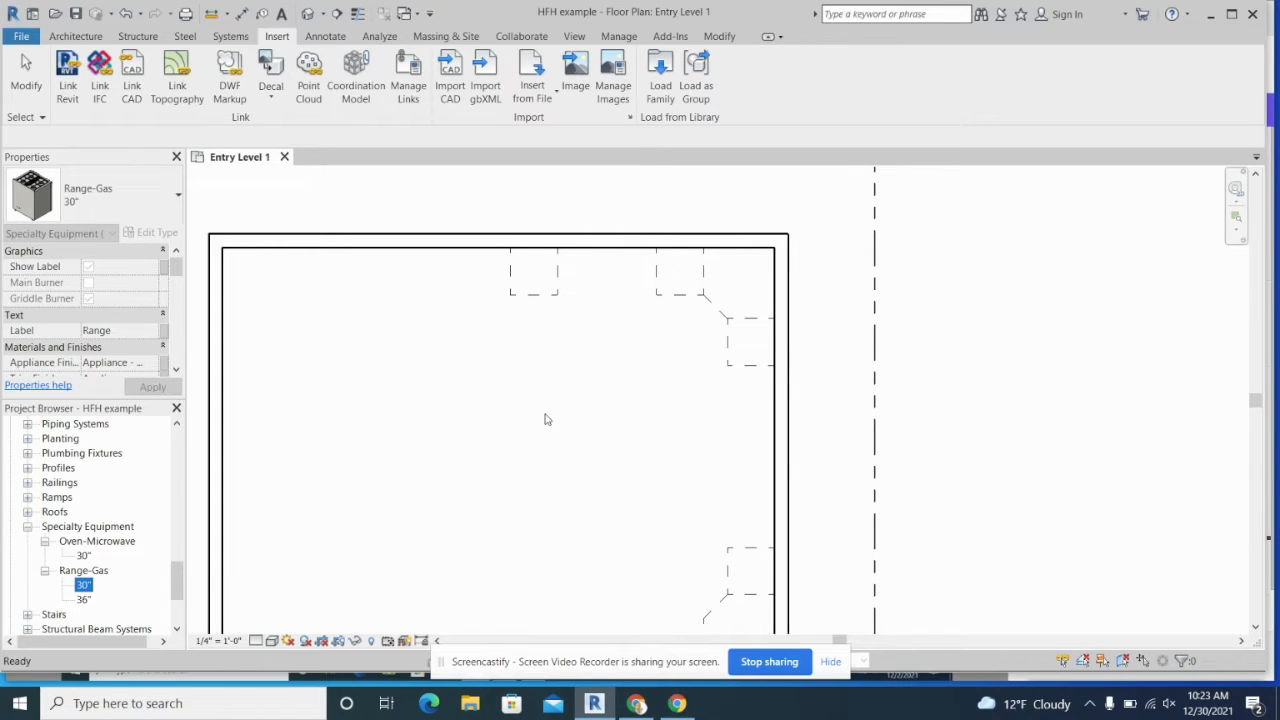
drag(545, 414, 547, 416)
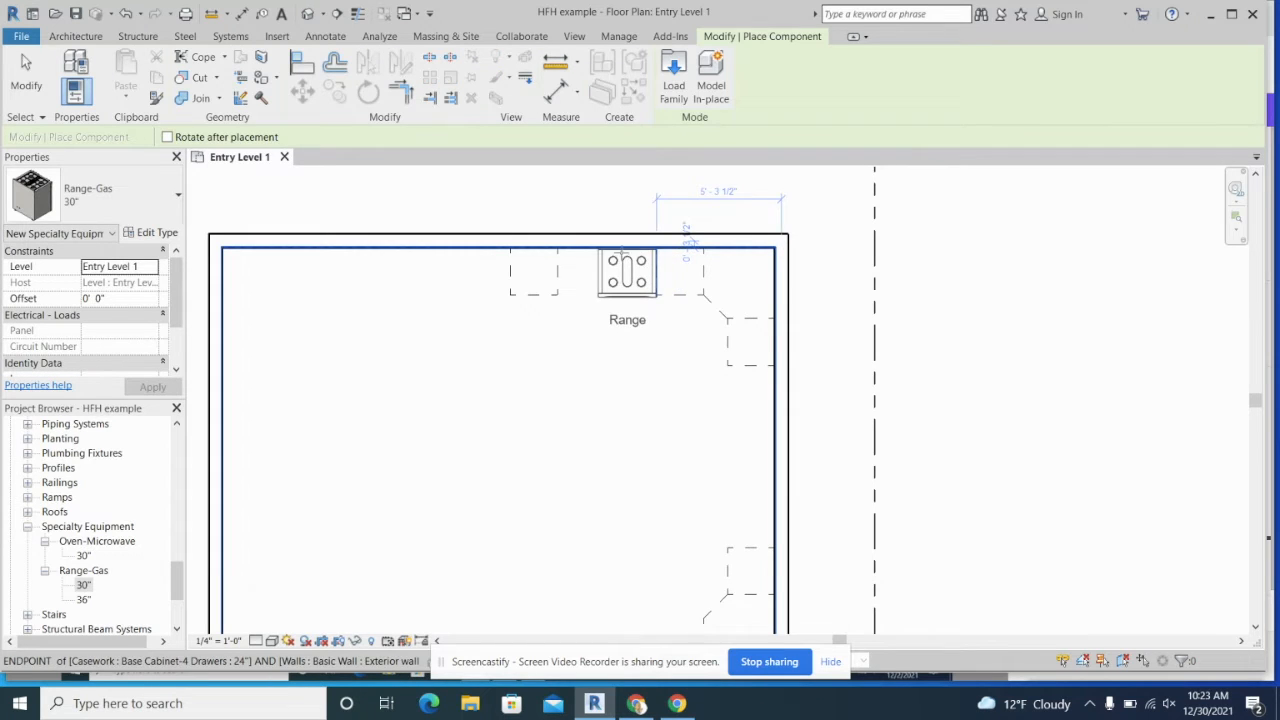
scroll(624, 252, up, 2)
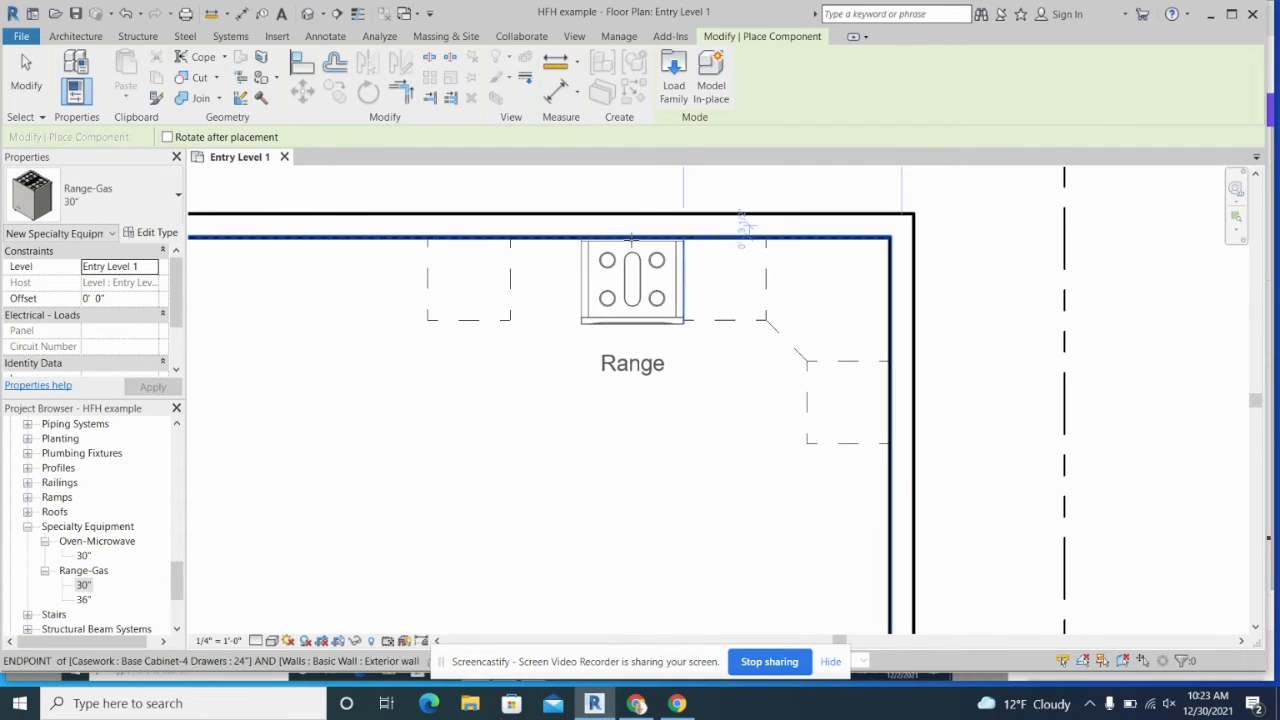
click(632, 240)
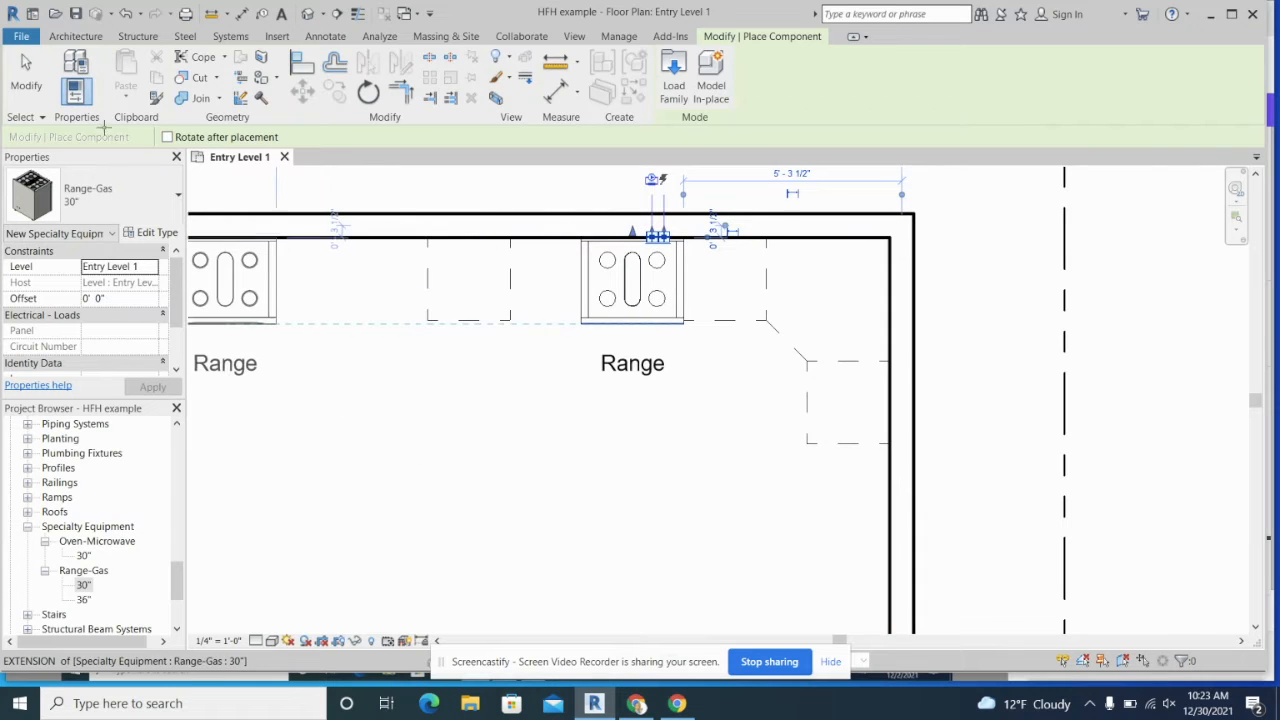
click(26, 64)
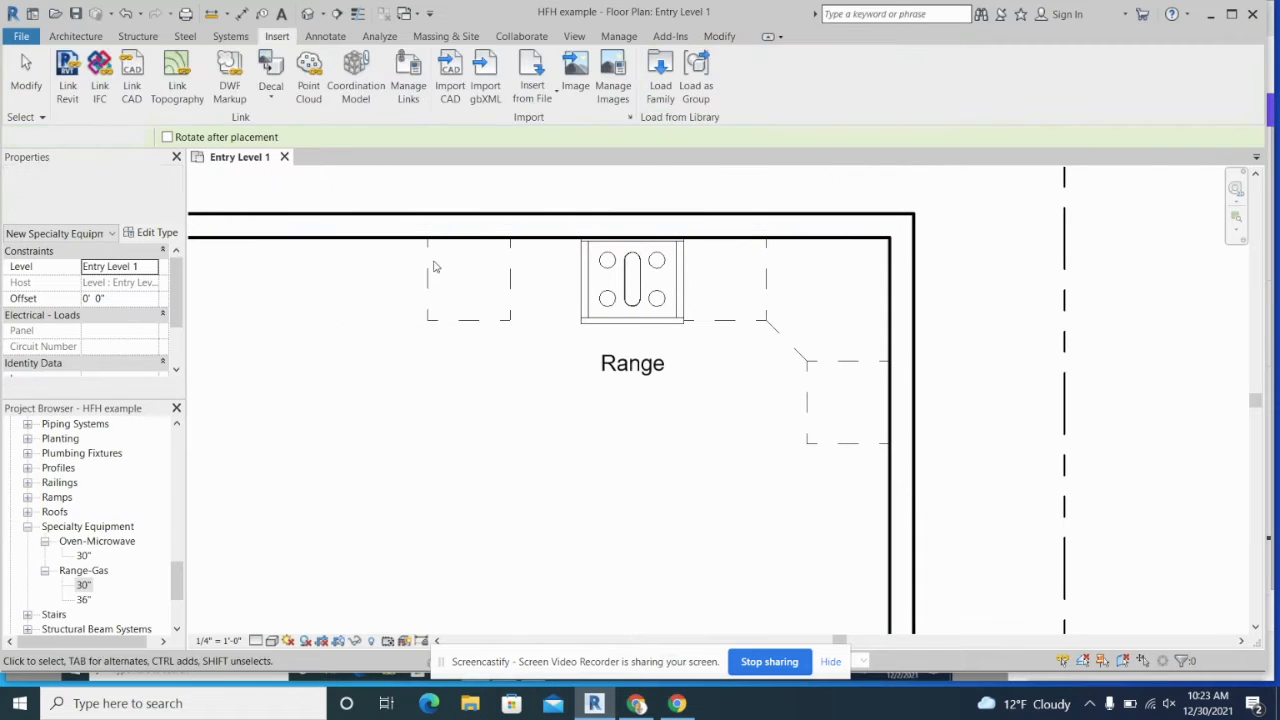
- Slide the leftmost four-drawer base cabinet along the top wall until it meets the left side of the range
click(460, 315)
drag(503, 283, 540, 284)
click(529, 381)
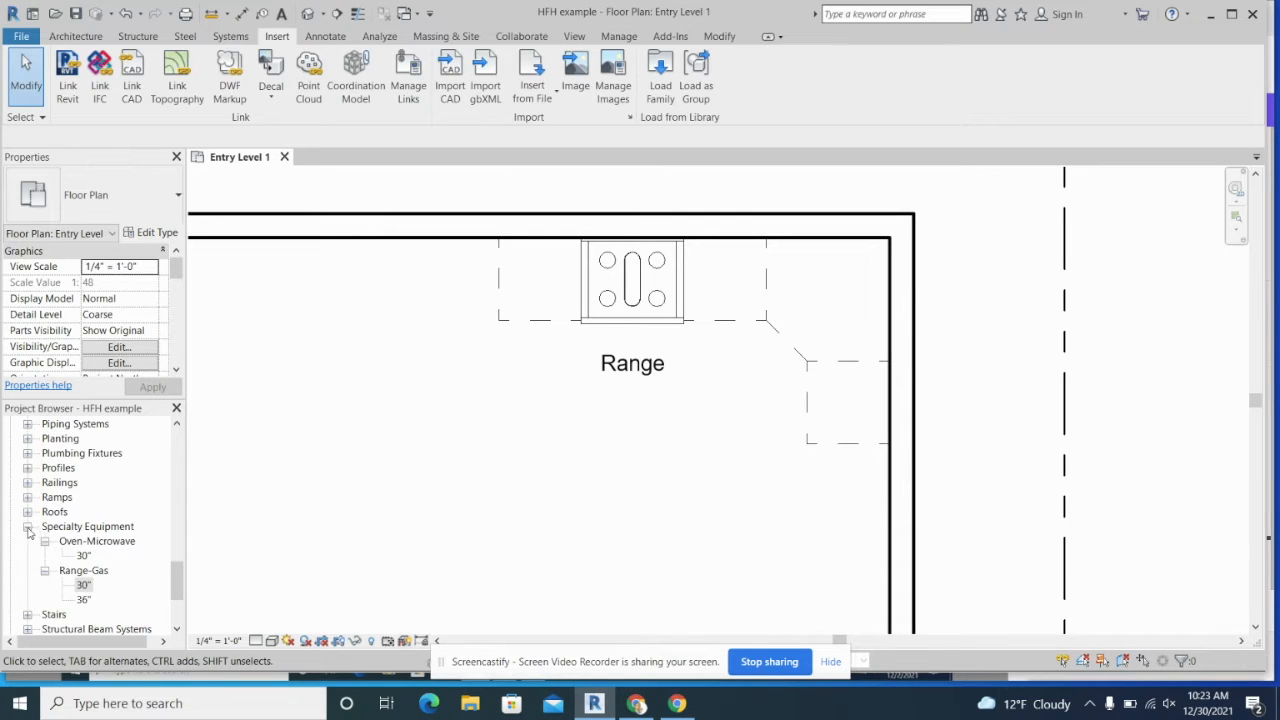
- Load the Upper Cabinet-Corner Unit Tall 1-Wall family from the US Imperial library's Casework, Wall Cabinets folder
click(660, 75)
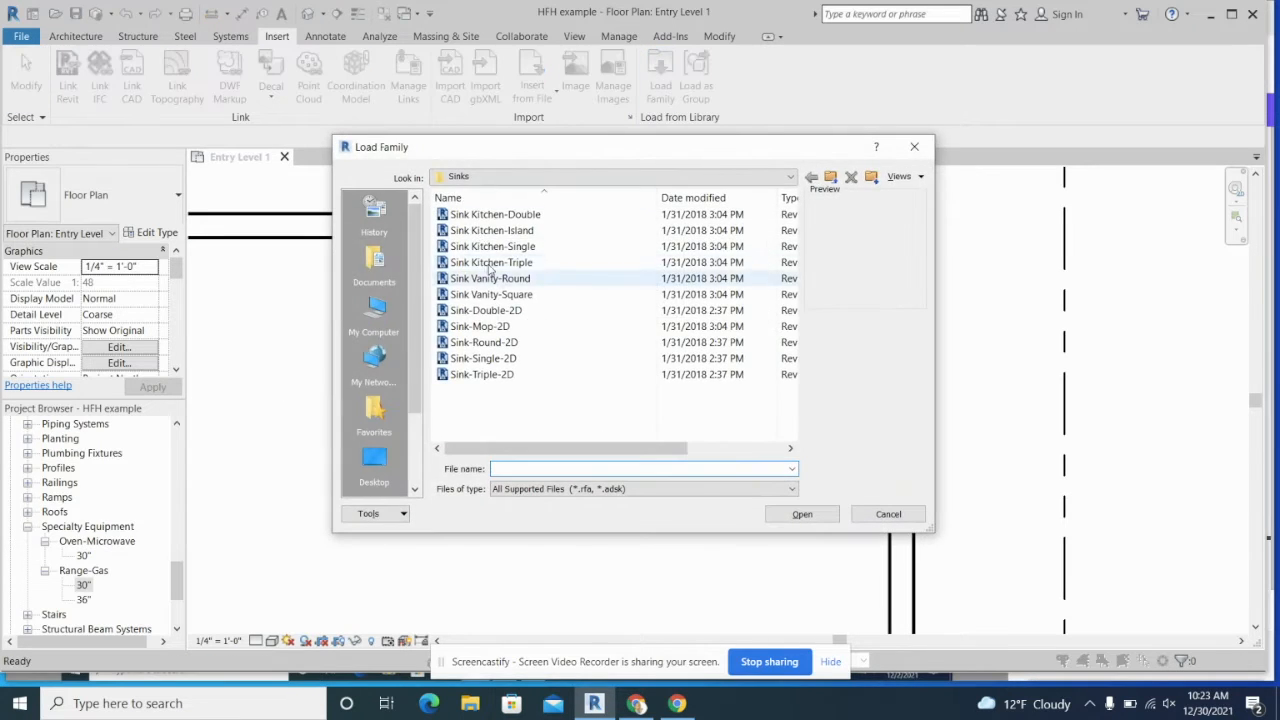
click(587, 176)
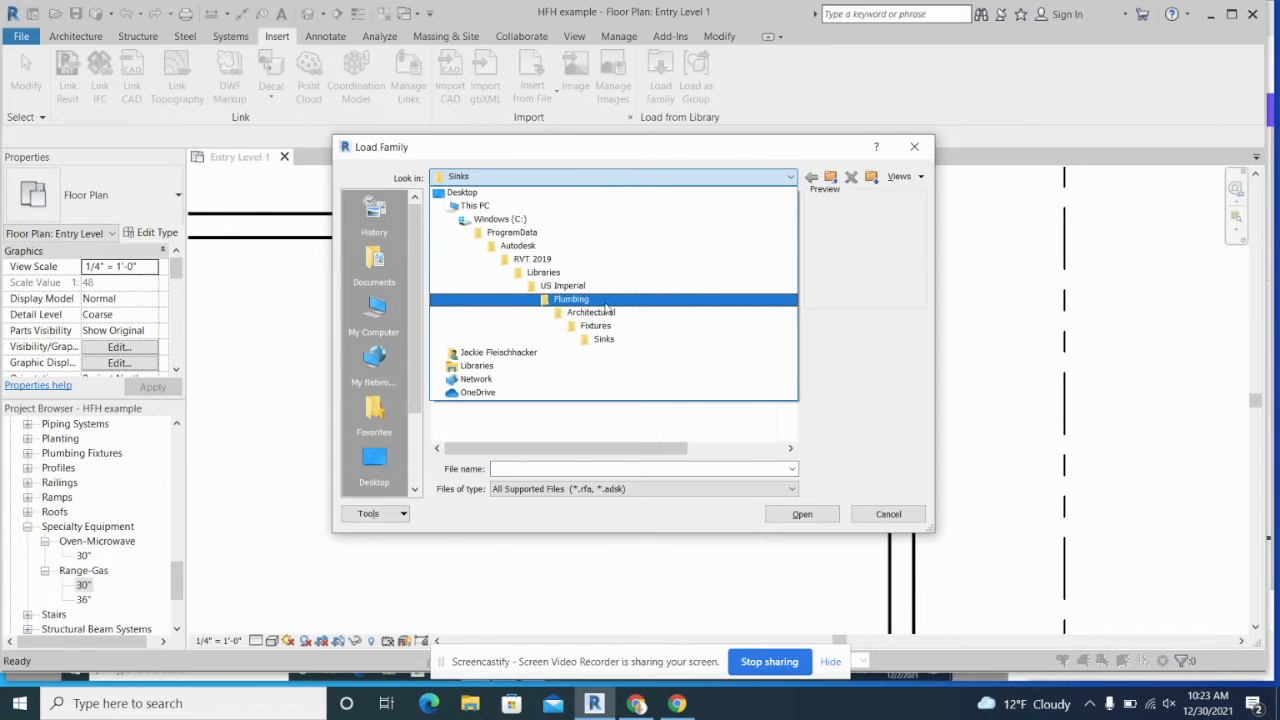
click(575, 286)
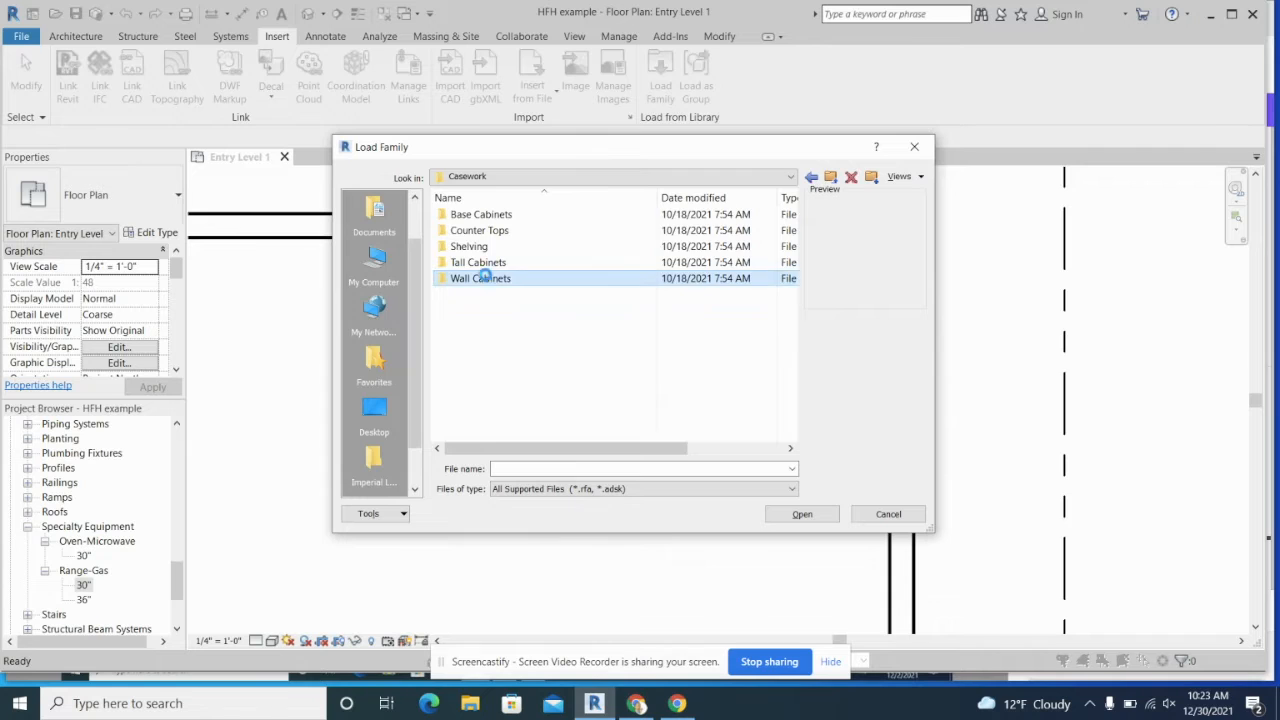
double_click(487, 278)
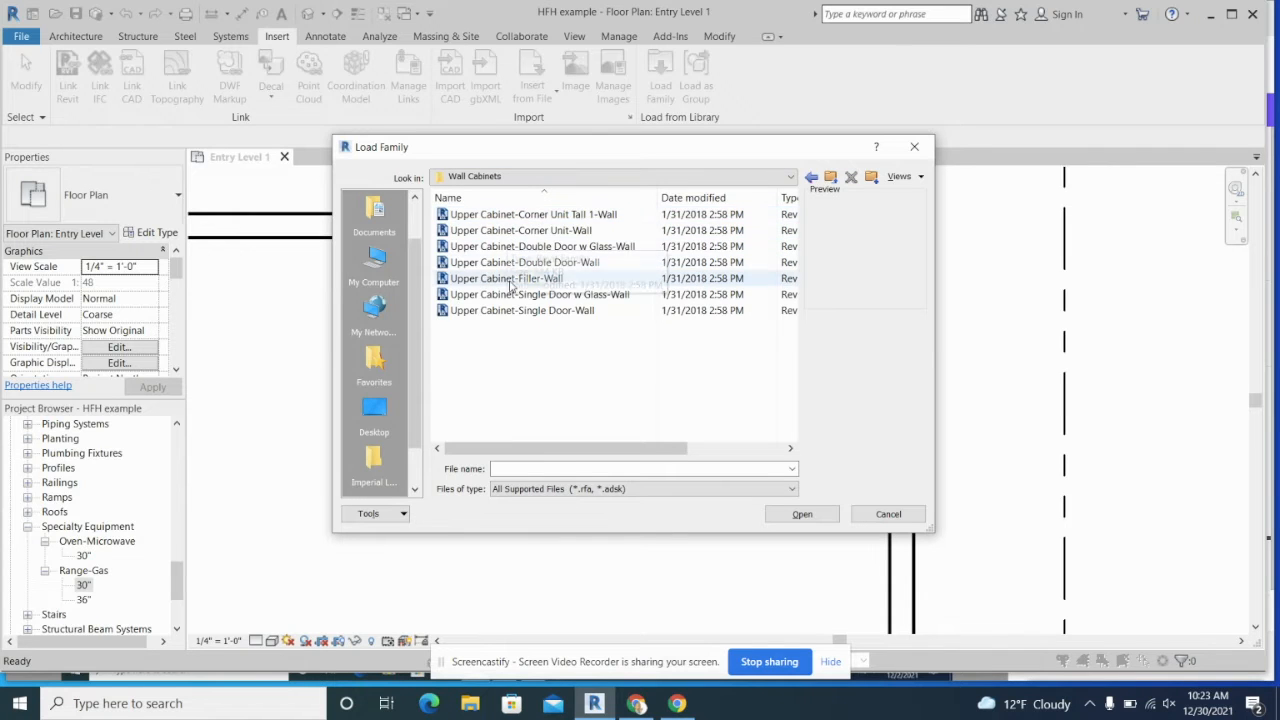
click(537, 231)
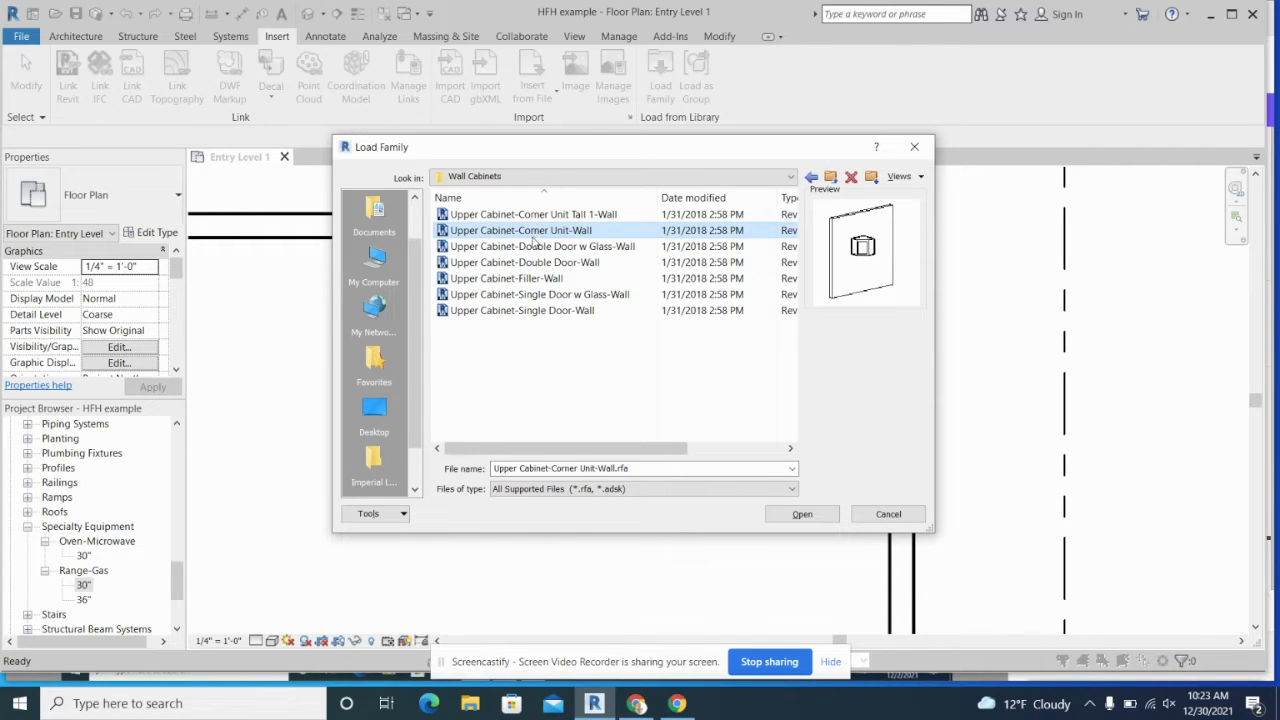
click(535, 215)
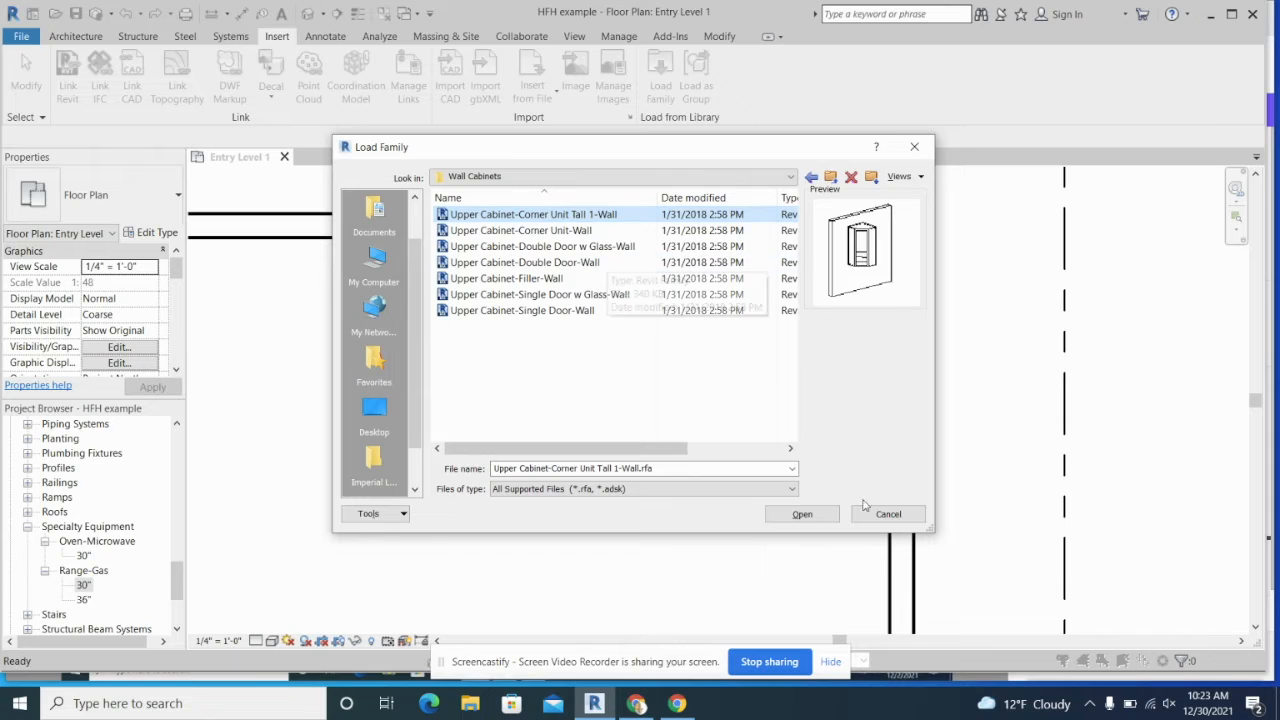
click(802, 514)
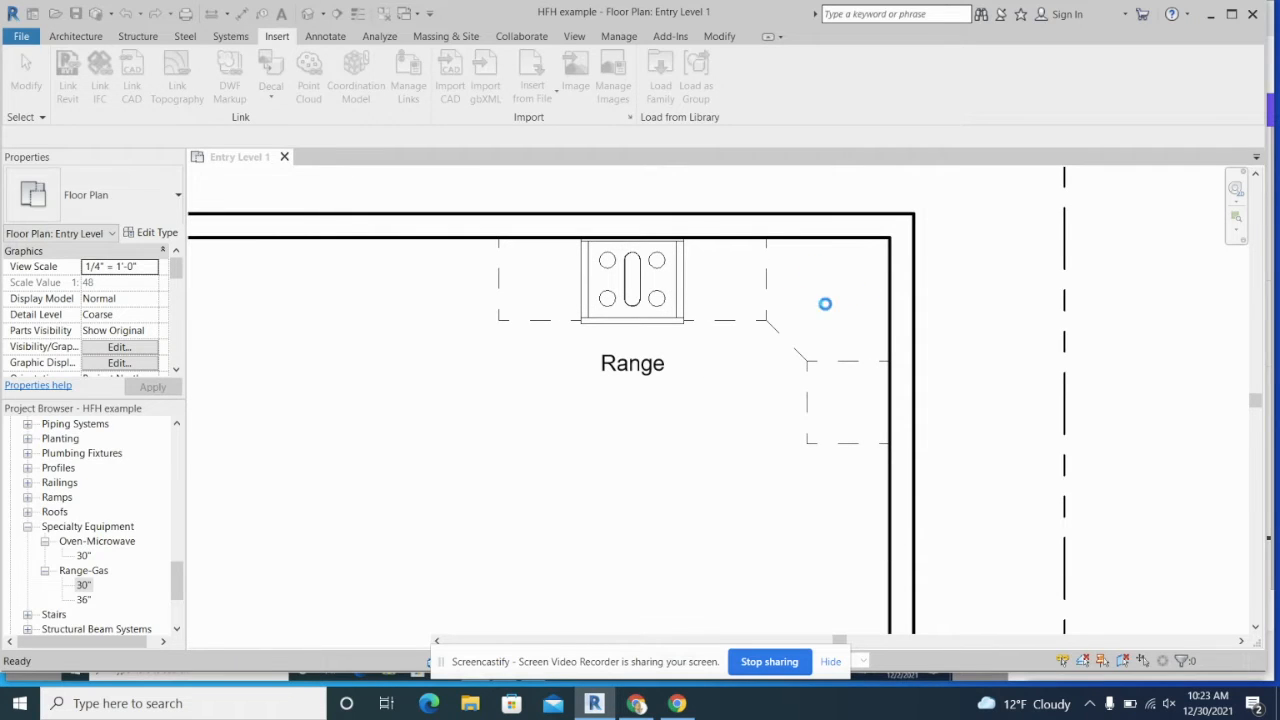
- Place the 12" Depth Upper Cabinet-Corner Unit Tall 1-Wall in the upper-right inside corner, above the corner base cabinet
click(27, 526)
scroll(30, 505, up, 10)
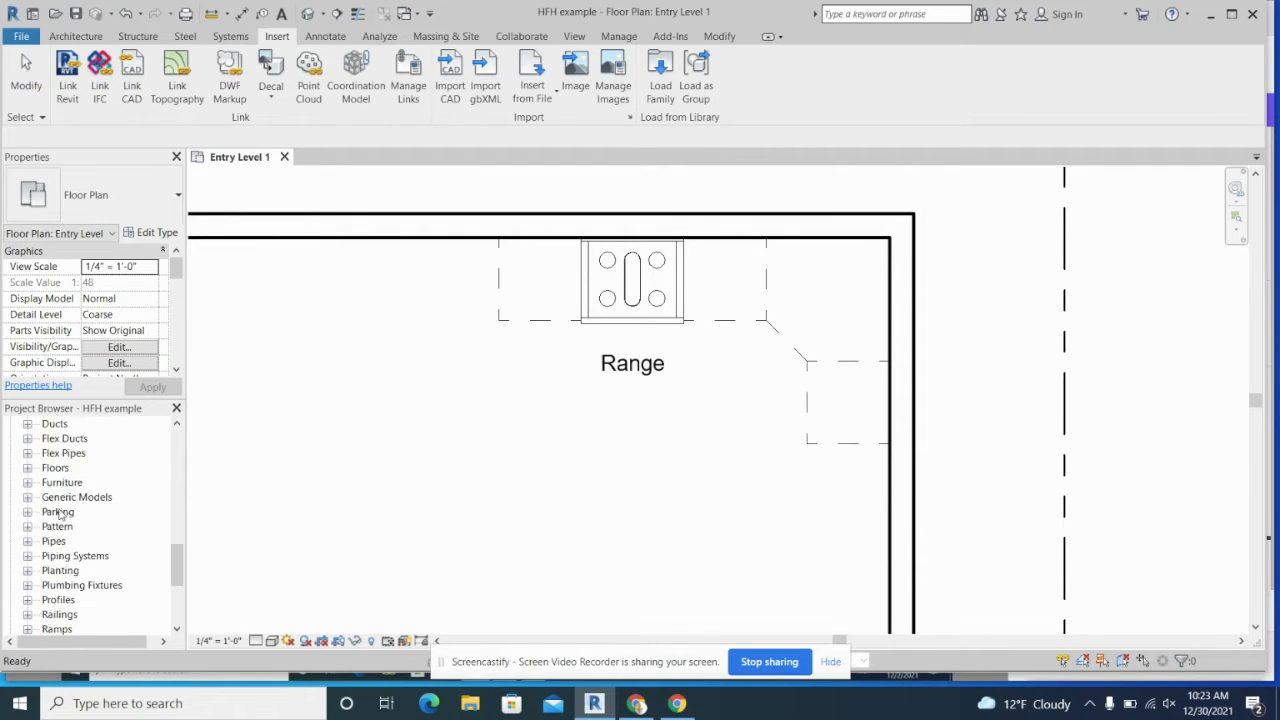
click(28, 498)
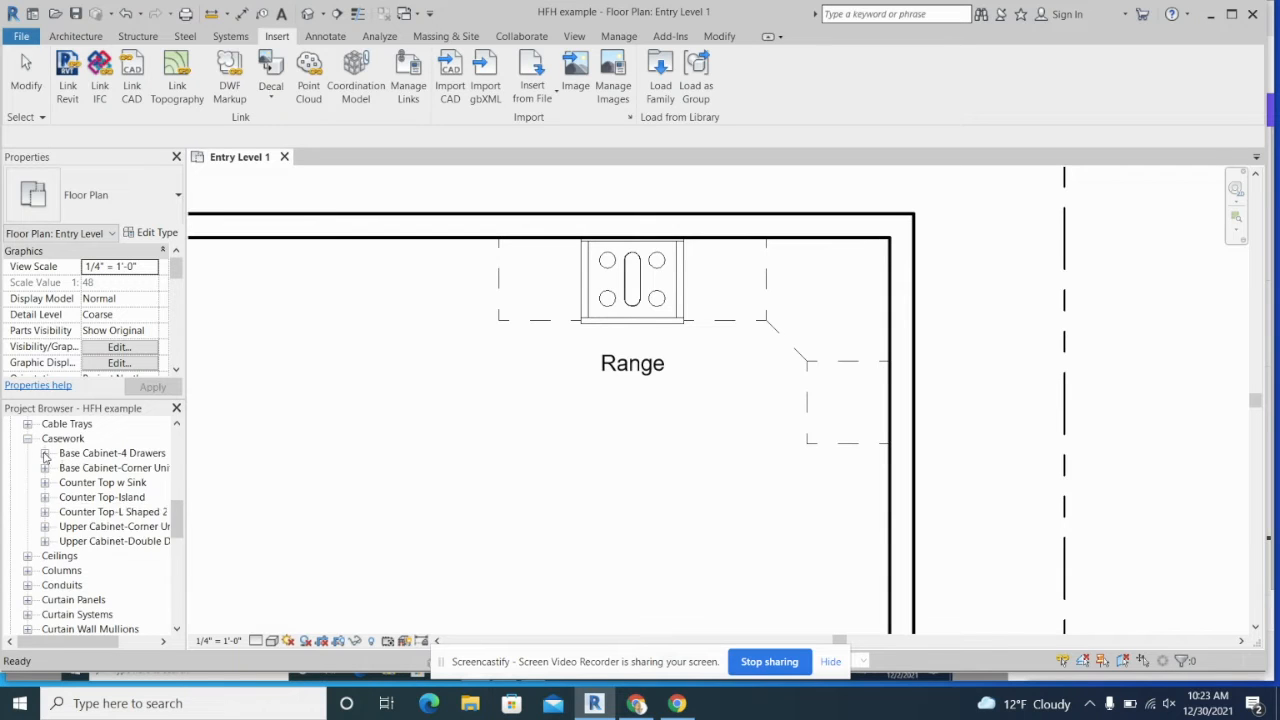
click(44, 526)
drag(98, 541, 803, 285)
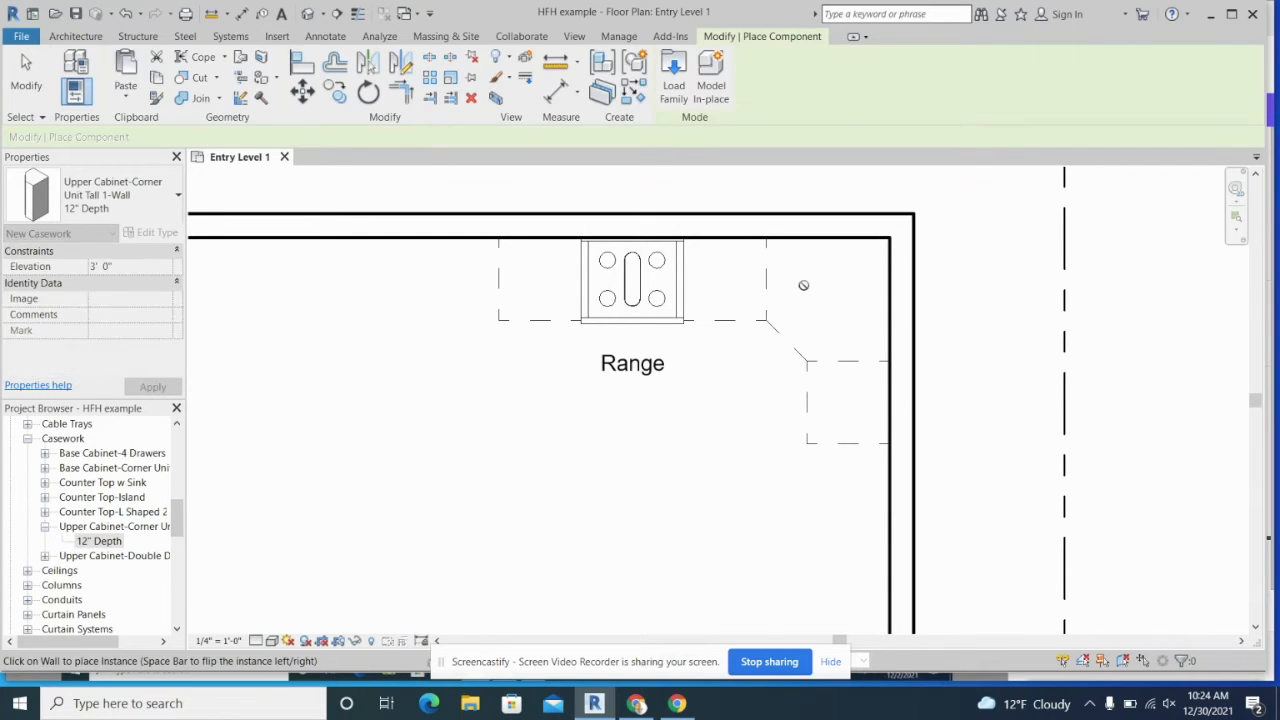
click(849, 244)
key(Escape)
key(Escape)
- Place three 24" Upper Cabinet-Double Door-Wall units side by side along the top wall, starting at the upper corner cabinet
click(44, 556)
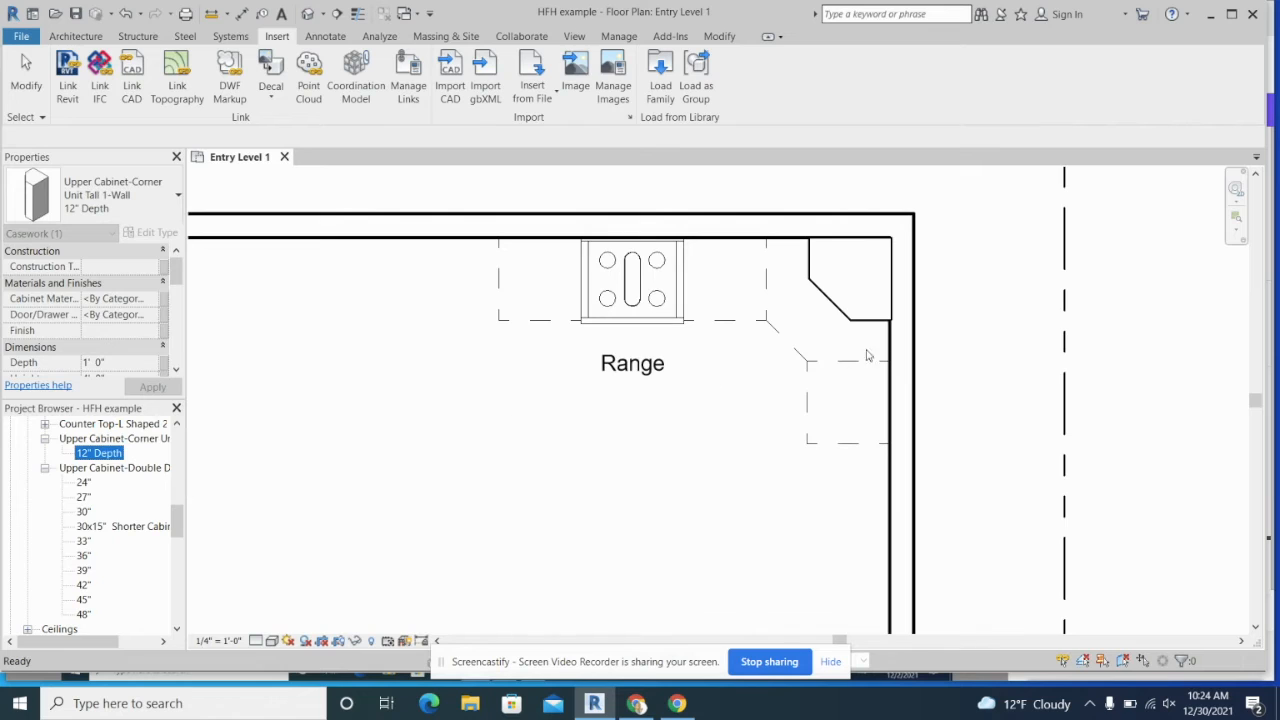
click(84, 483)
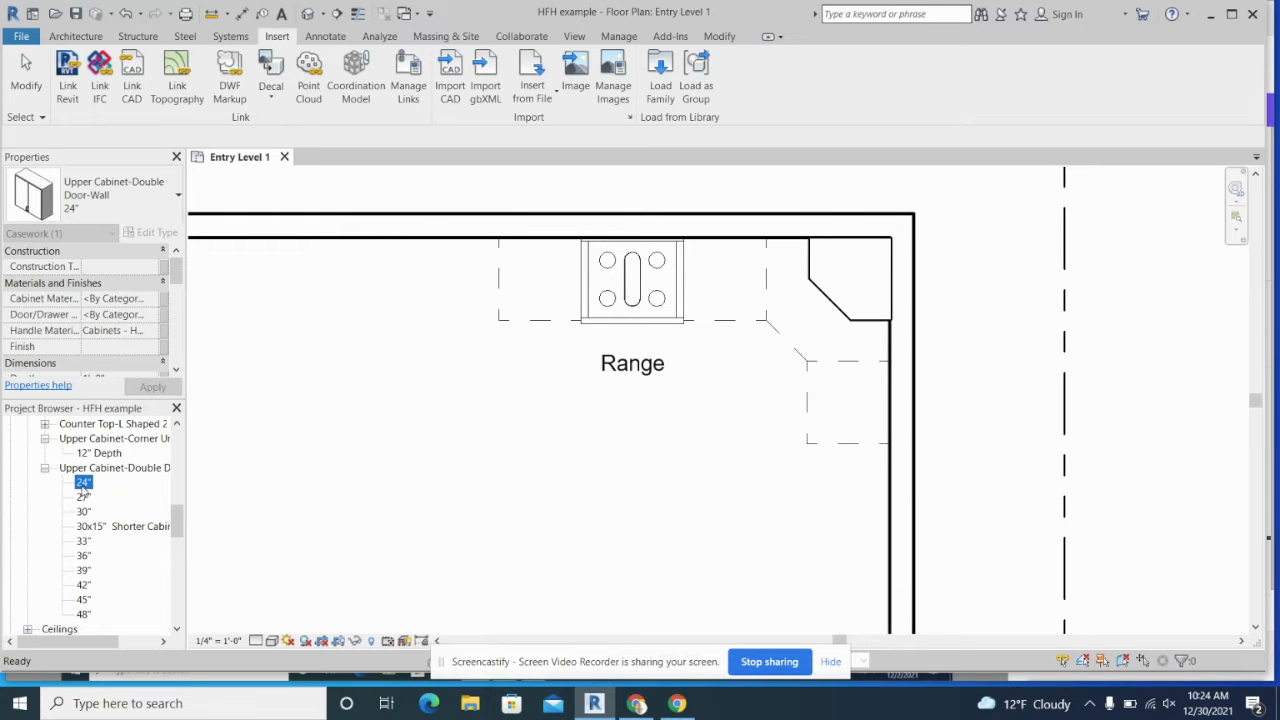
drag(705, 325, 723, 255)
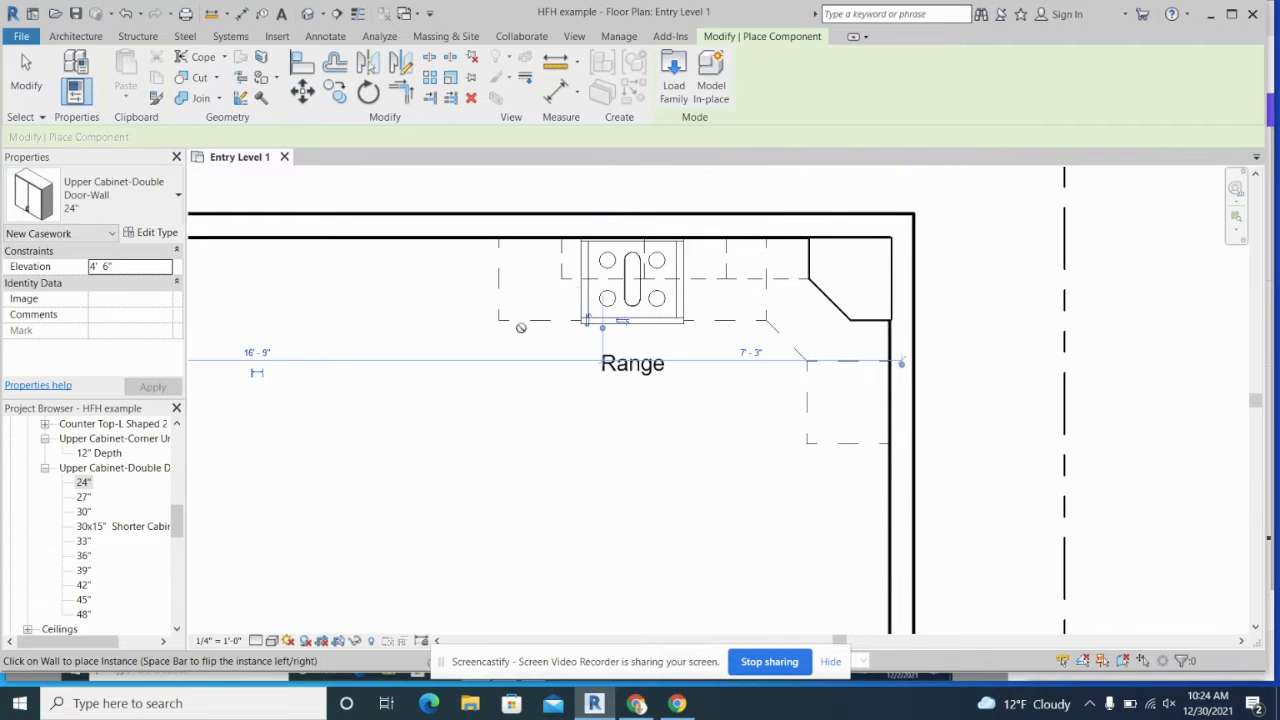
key(Escape)
key(Escape)
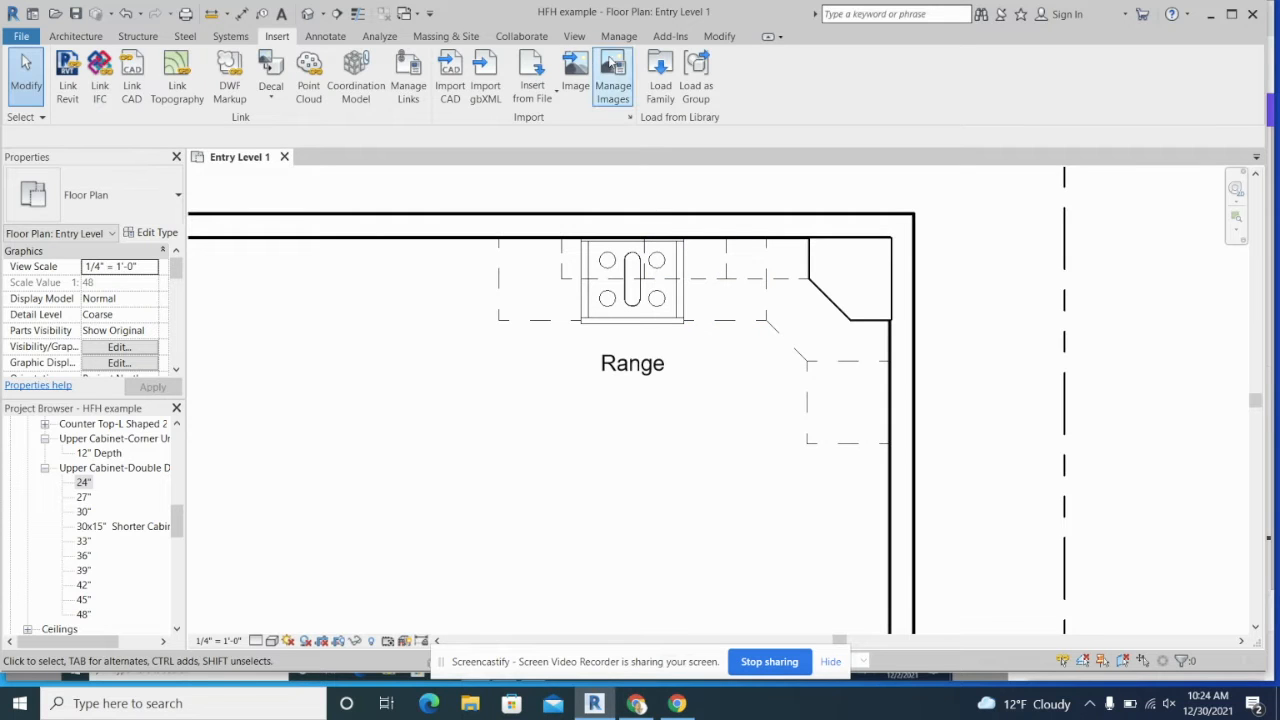
- Place an Interior Elevation marker below the range, facing the top wall, and open its elevation view
click(586, 37)
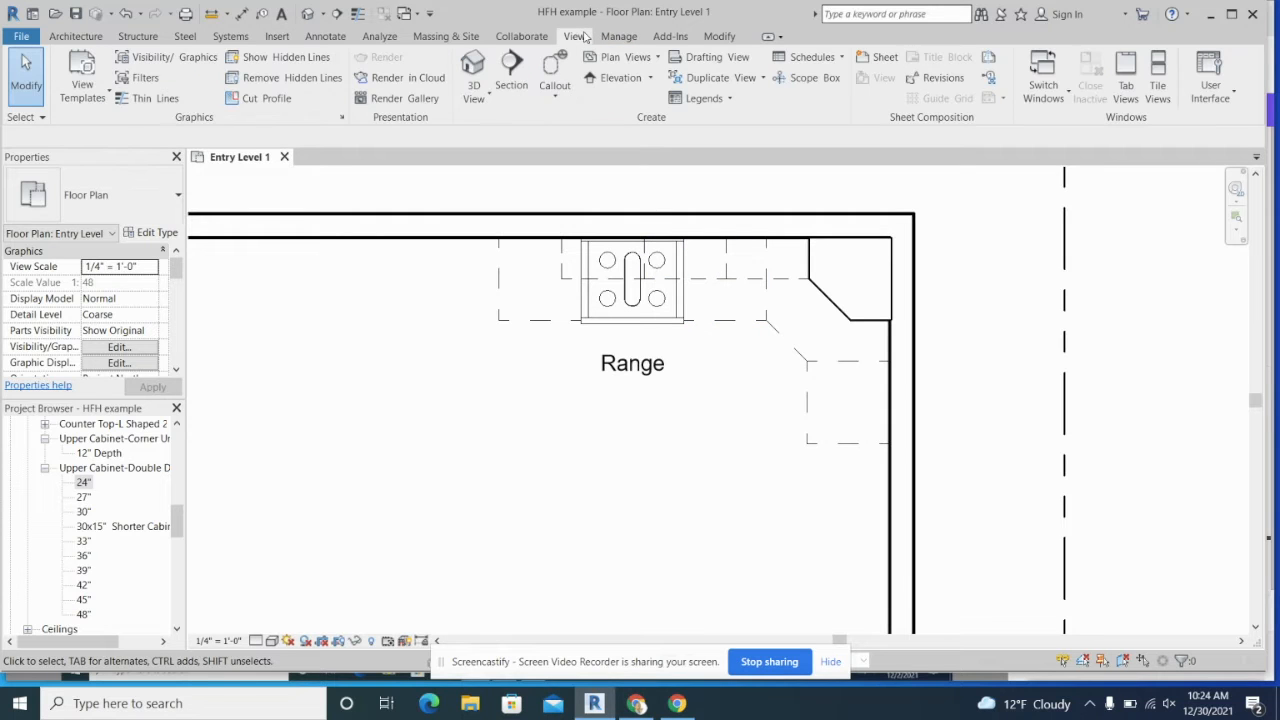
click(618, 78)
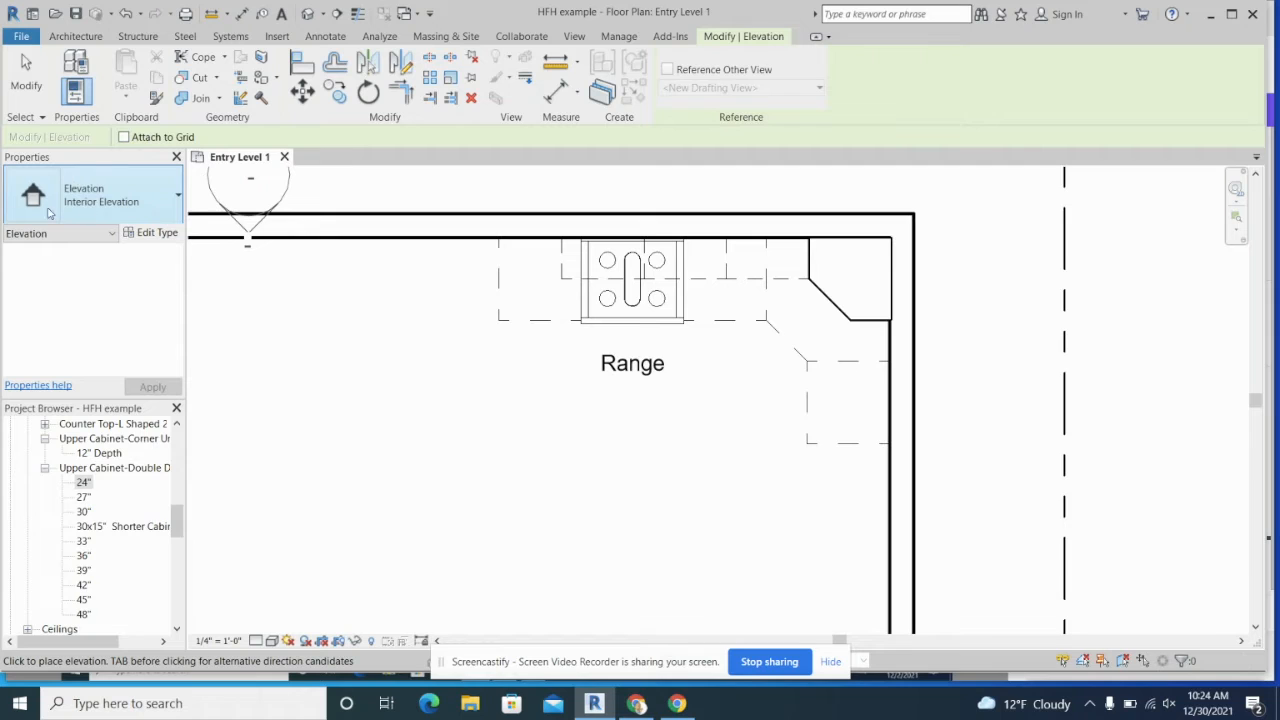
click(166, 199)
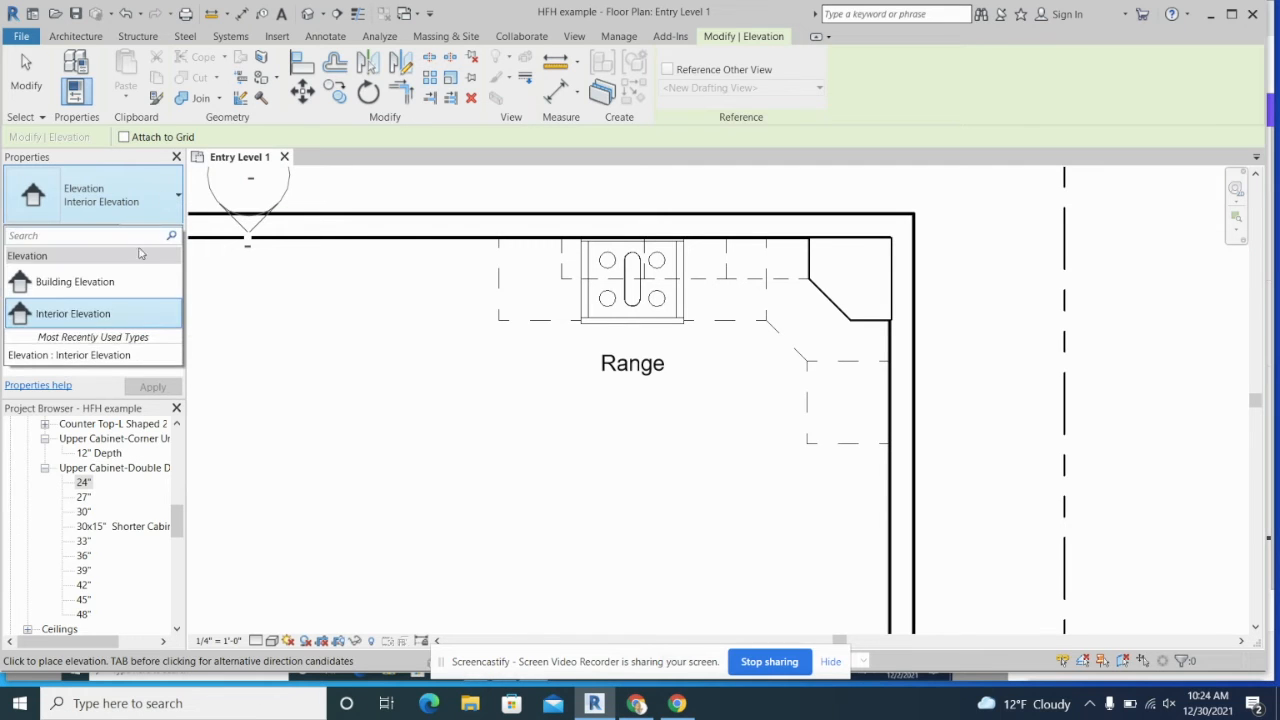
click(66, 314)
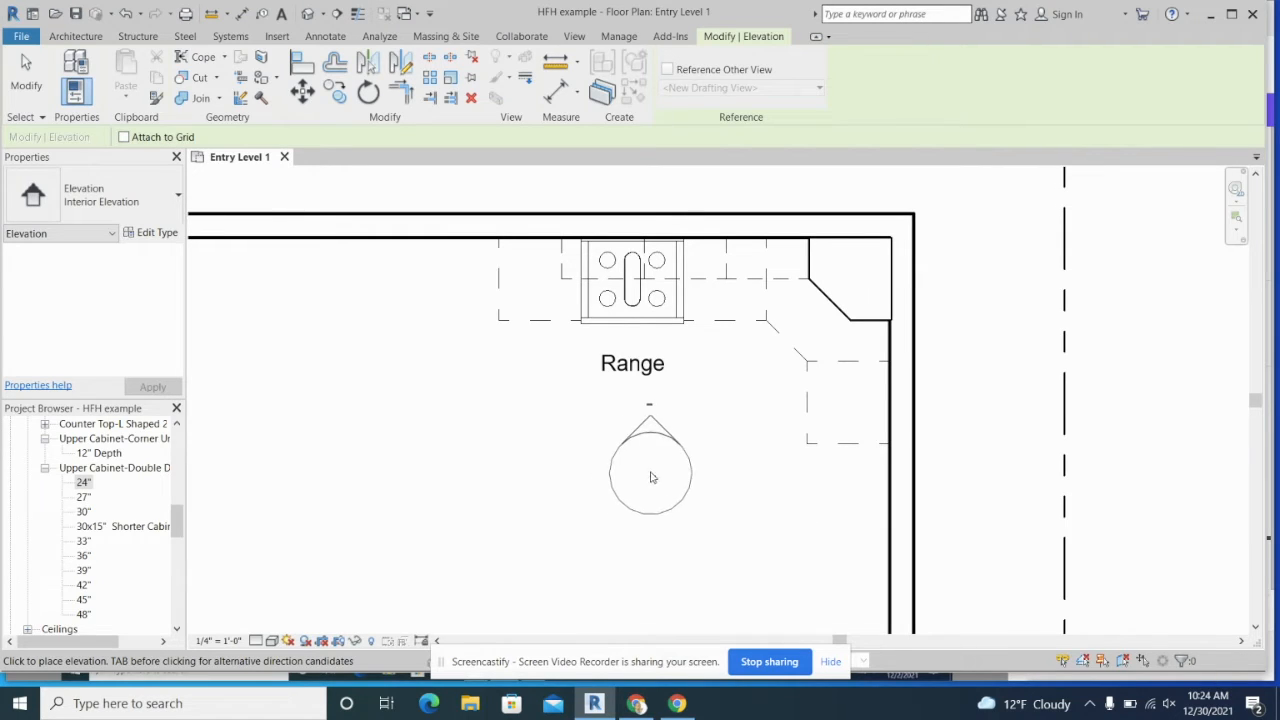
click(648, 472)
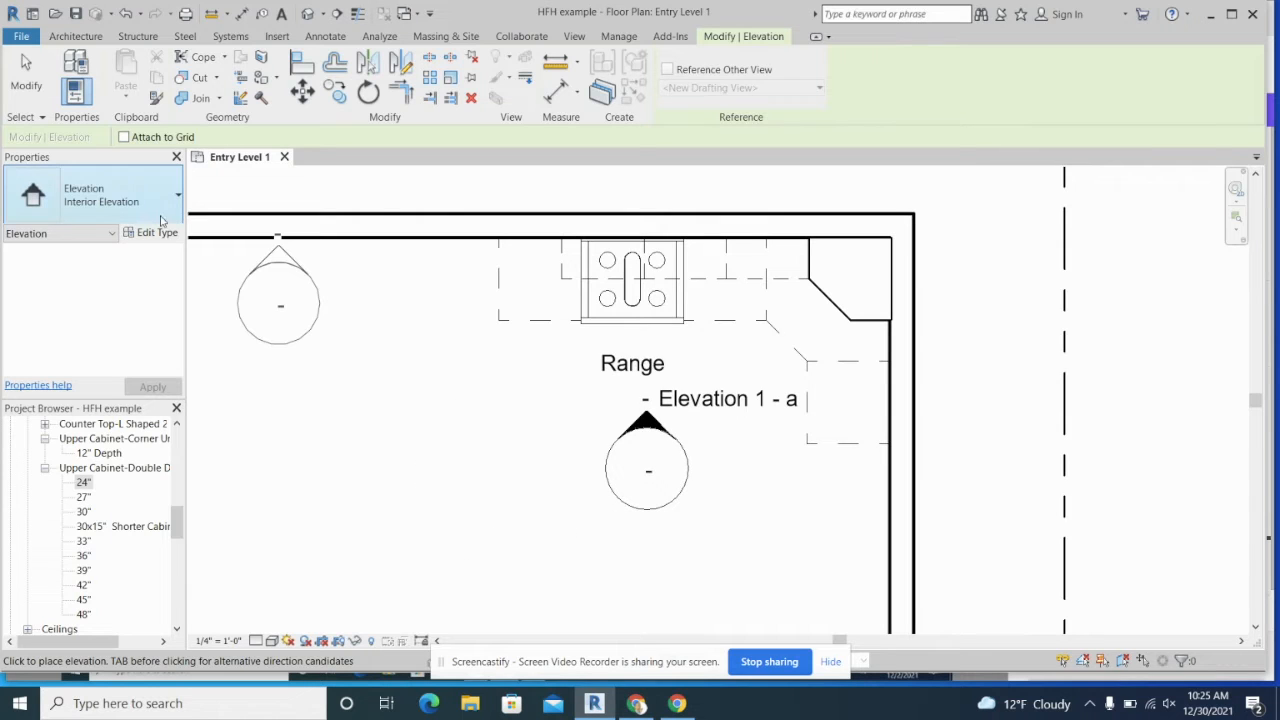
key(Escape)
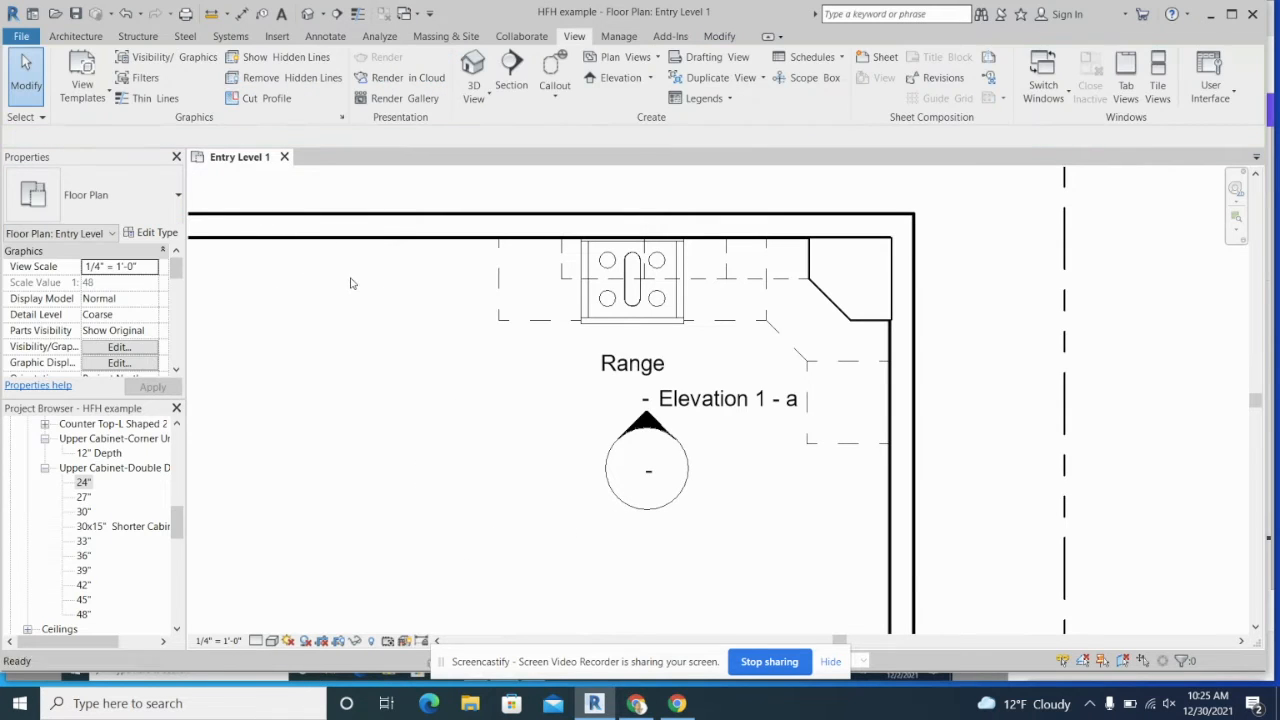
double_click(645, 425)
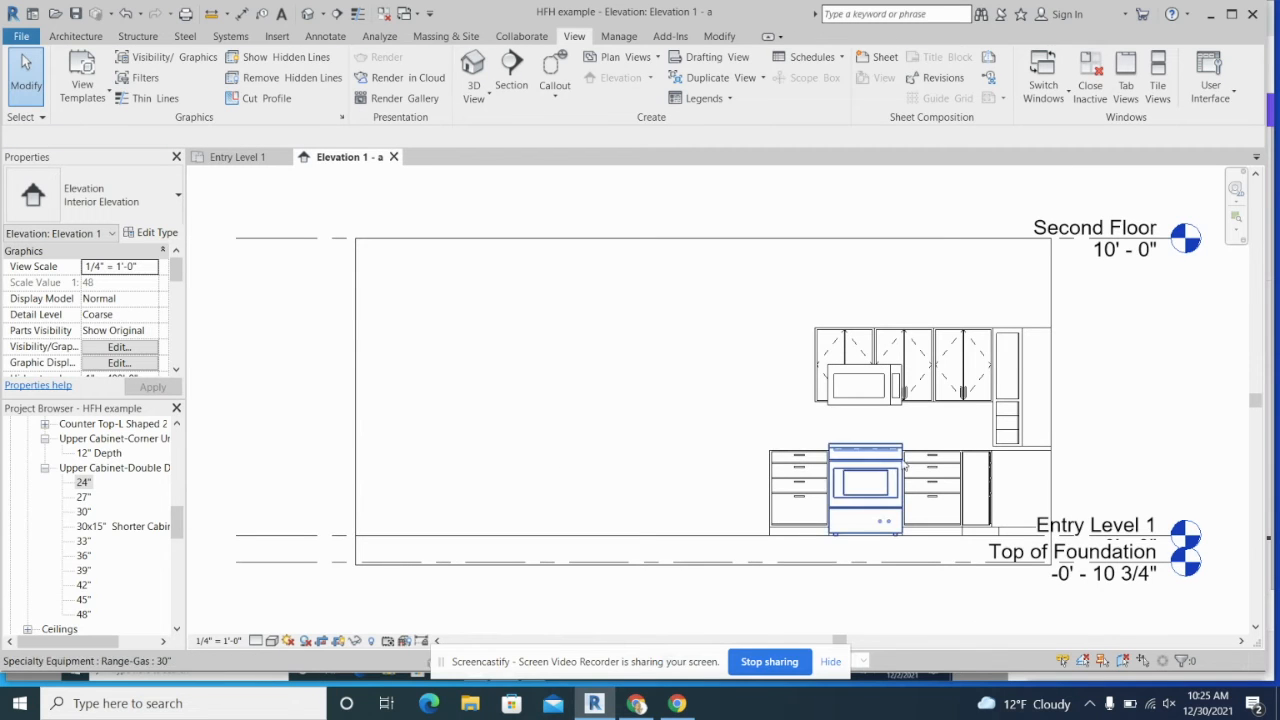
- Move the leftmost upper cabinet over the left drawer base and the middle one against it, above the microwave
scroll(790, 430, up, 3)
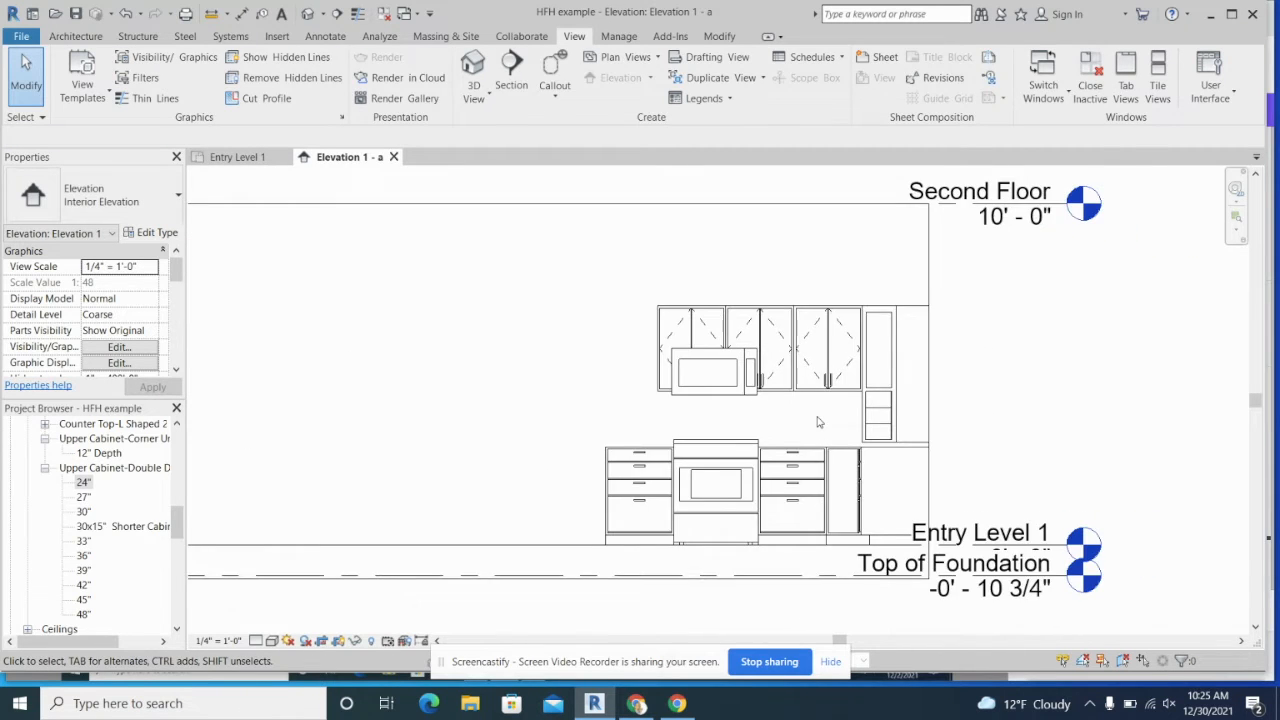
scroll(817, 422, up, 1)
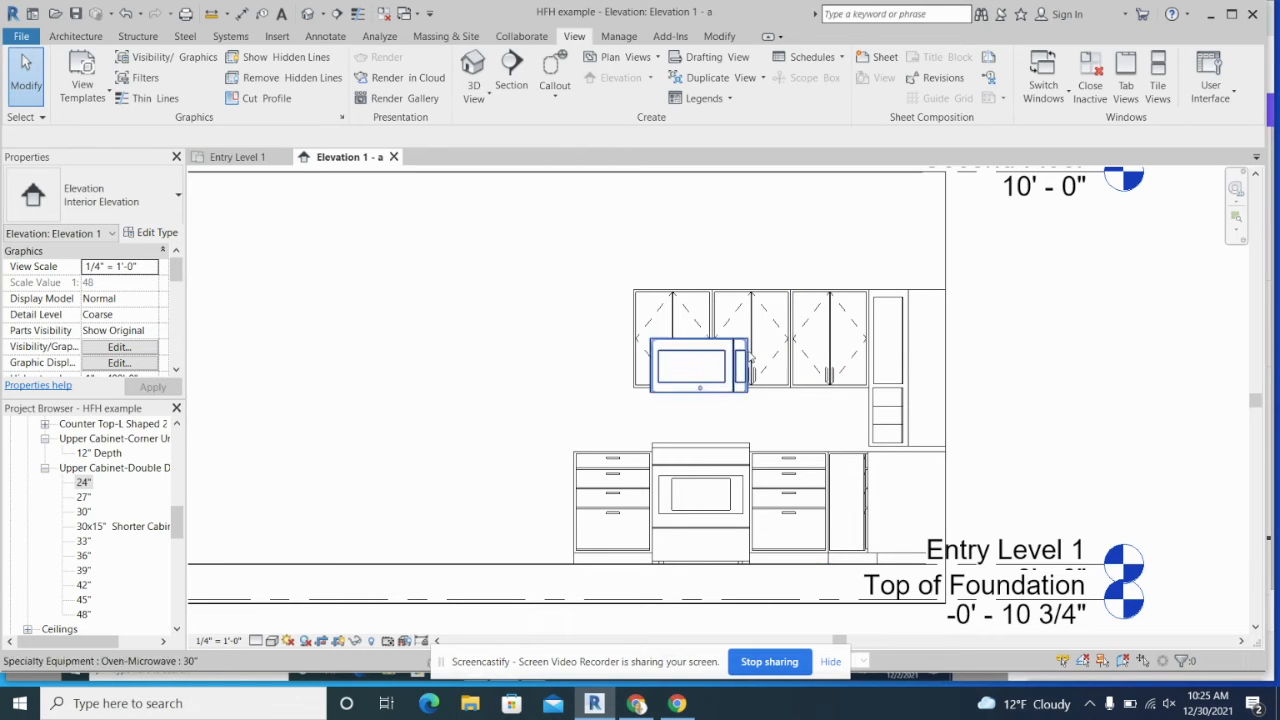
drag(660, 320, 600, 322)
drag(734, 308, 676, 311)
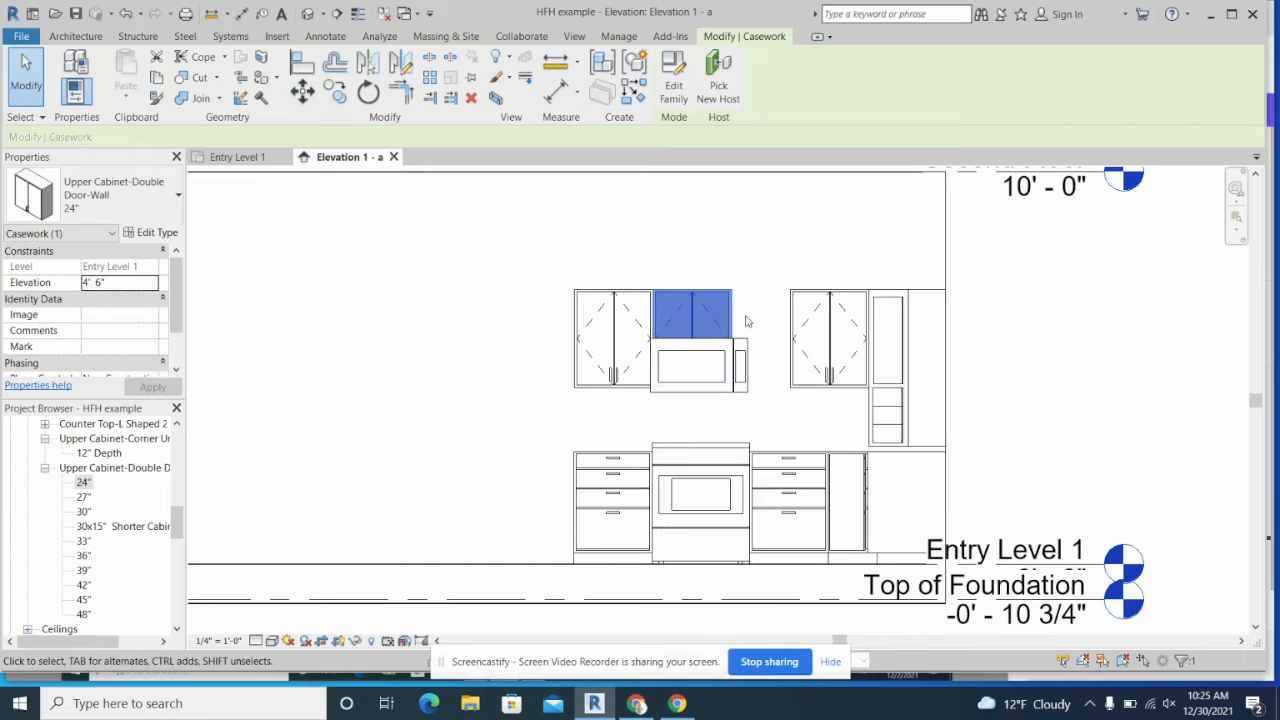
- Move the 24" upper cabinet nearest the corner cabinet against the microwave, above the drawer base on that side of the range
click(842, 327)
click(823, 322)
drag(814, 322, 805, 323)
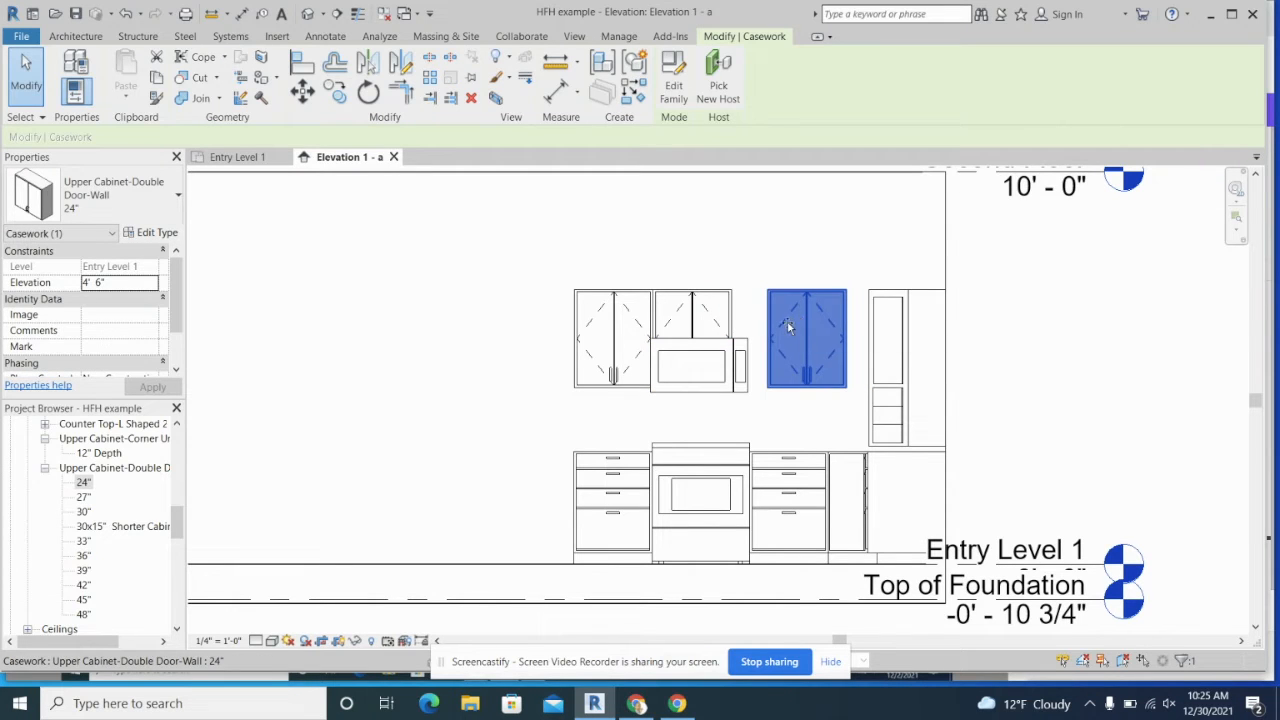
drag(789, 323, 770, 323)
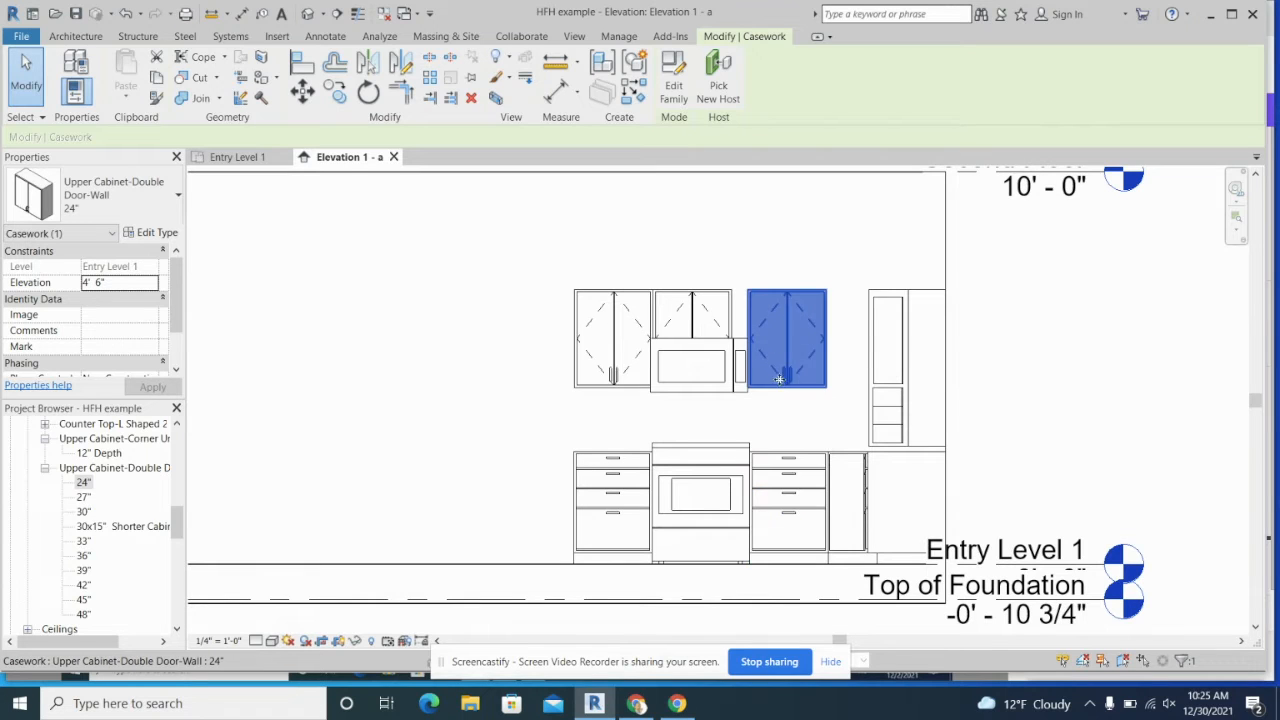
mouse_move(780, 381)
mouse_down()
mouse_move(775, 395)
mouse_move(789, 312)
mouse_move(788, 379)
mouse_up()
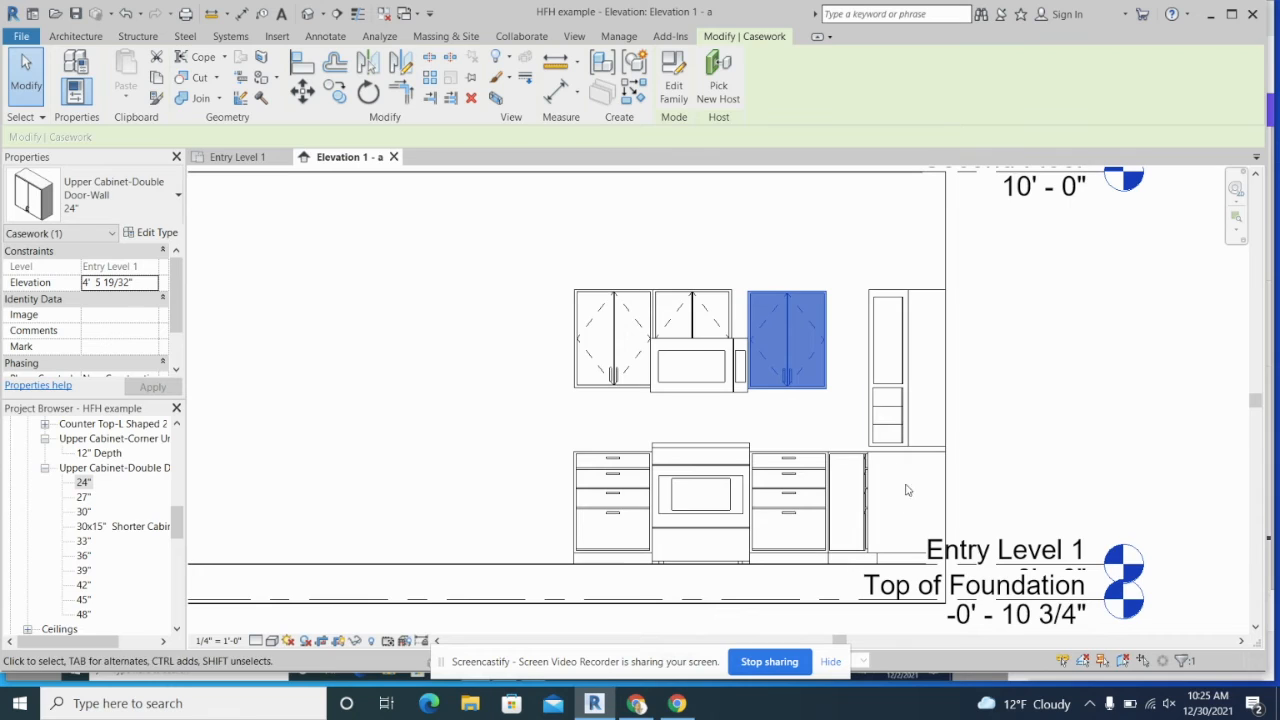
click(896, 378)
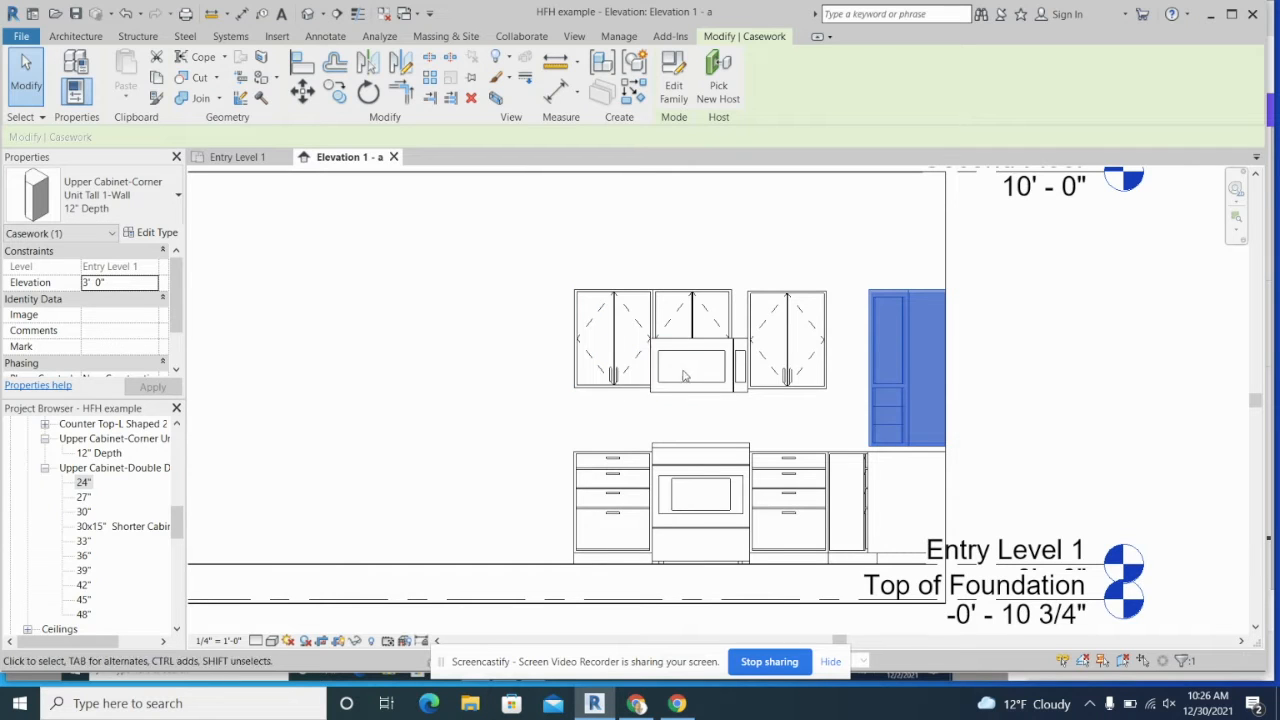
- Duplicate the type of the upper cabinet above the microwave as "short cabinet"
click(705, 311)
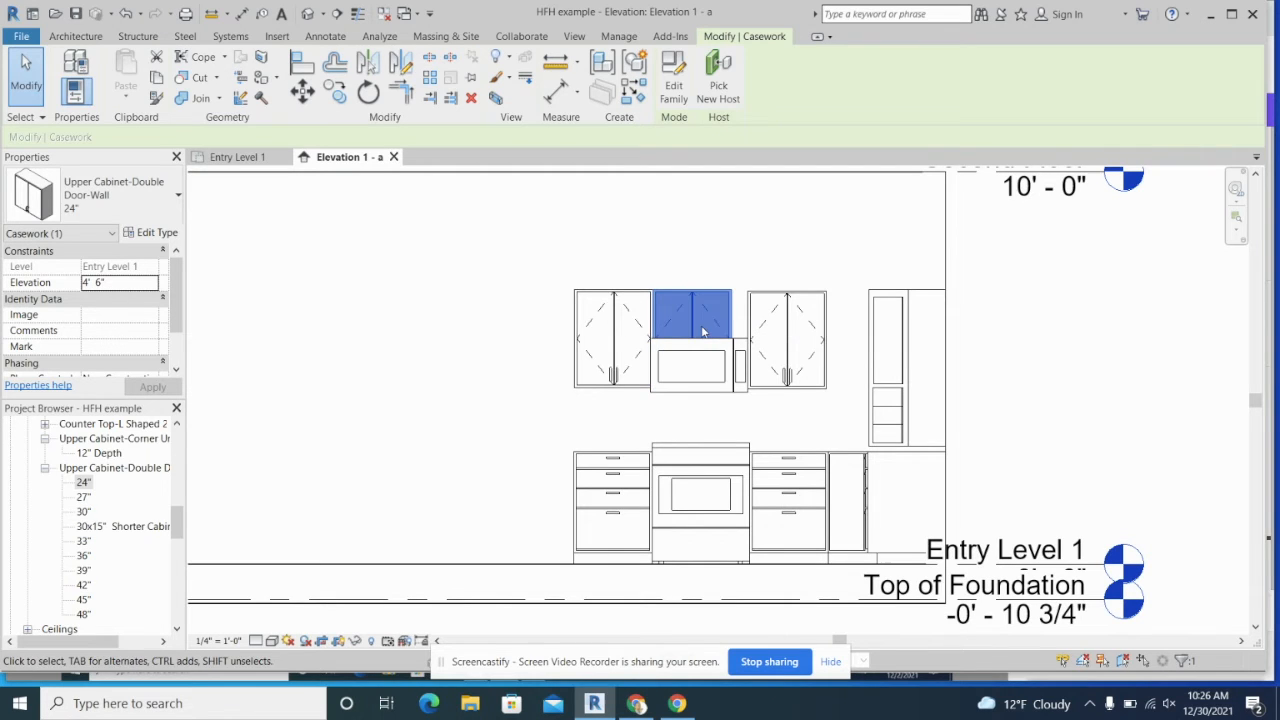
click(160, 233)
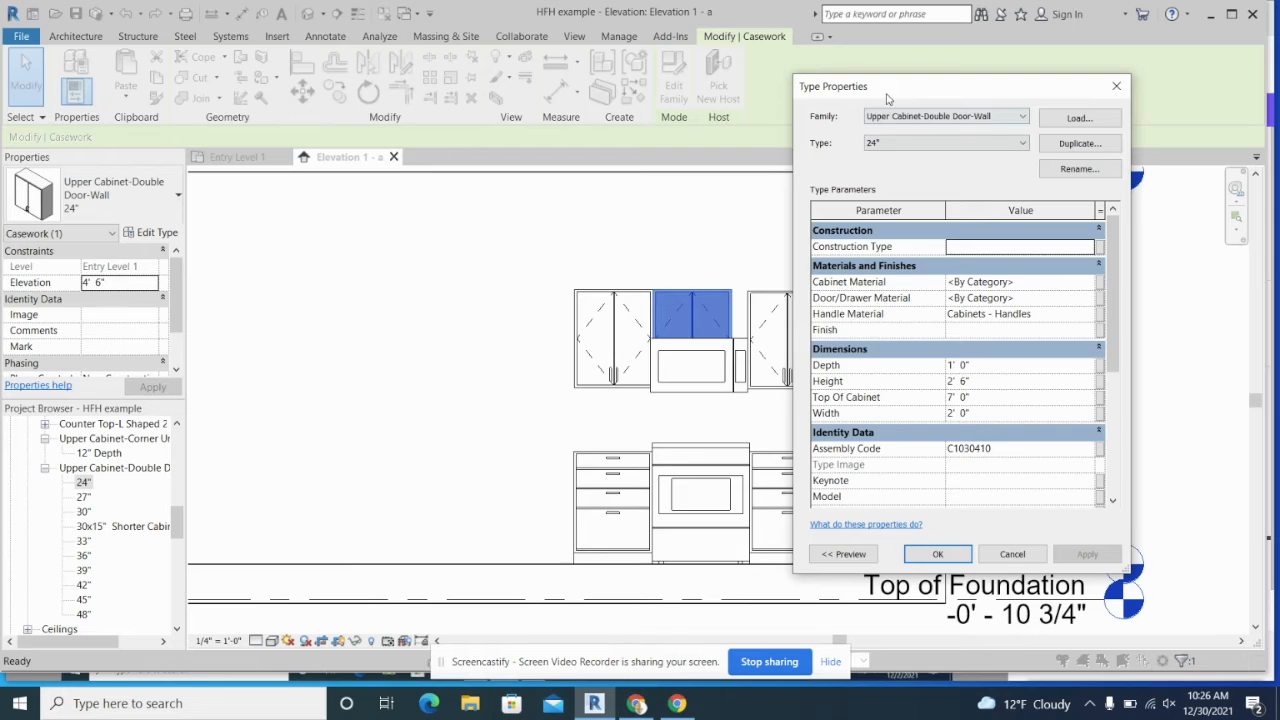
drag(886, 98, 305, 93)
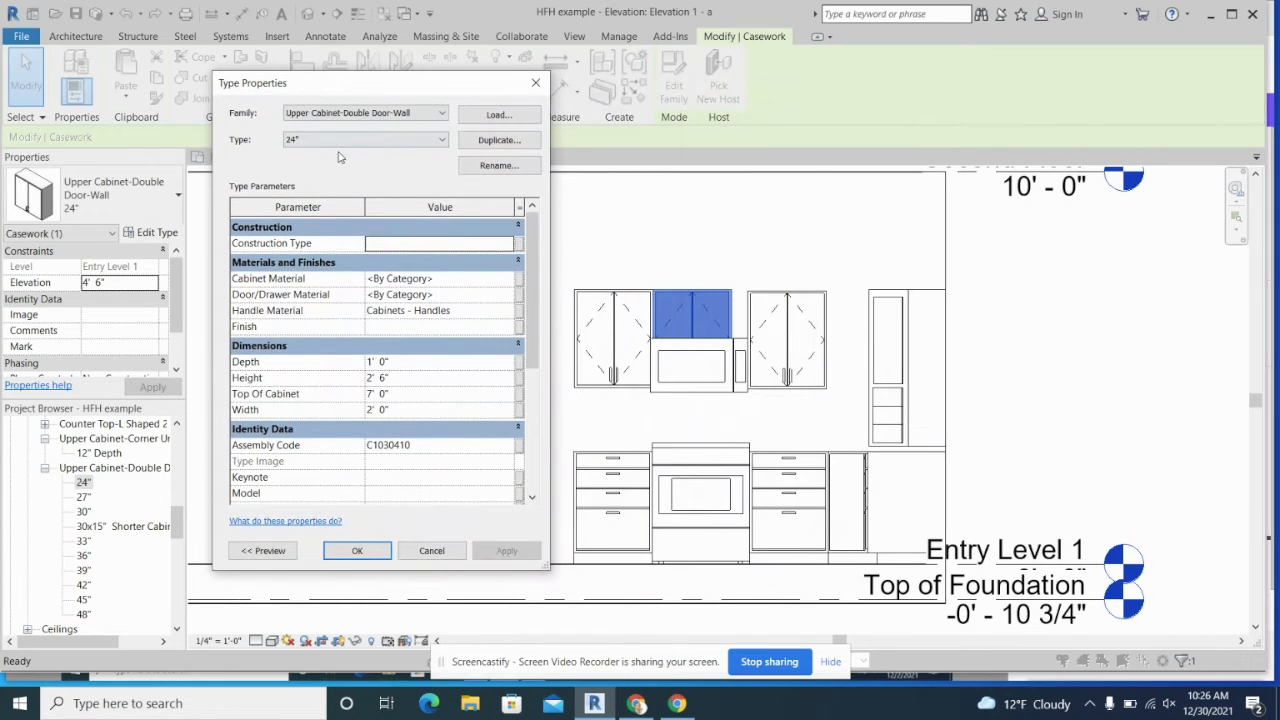
click(499, 140)
text(short cabinet)
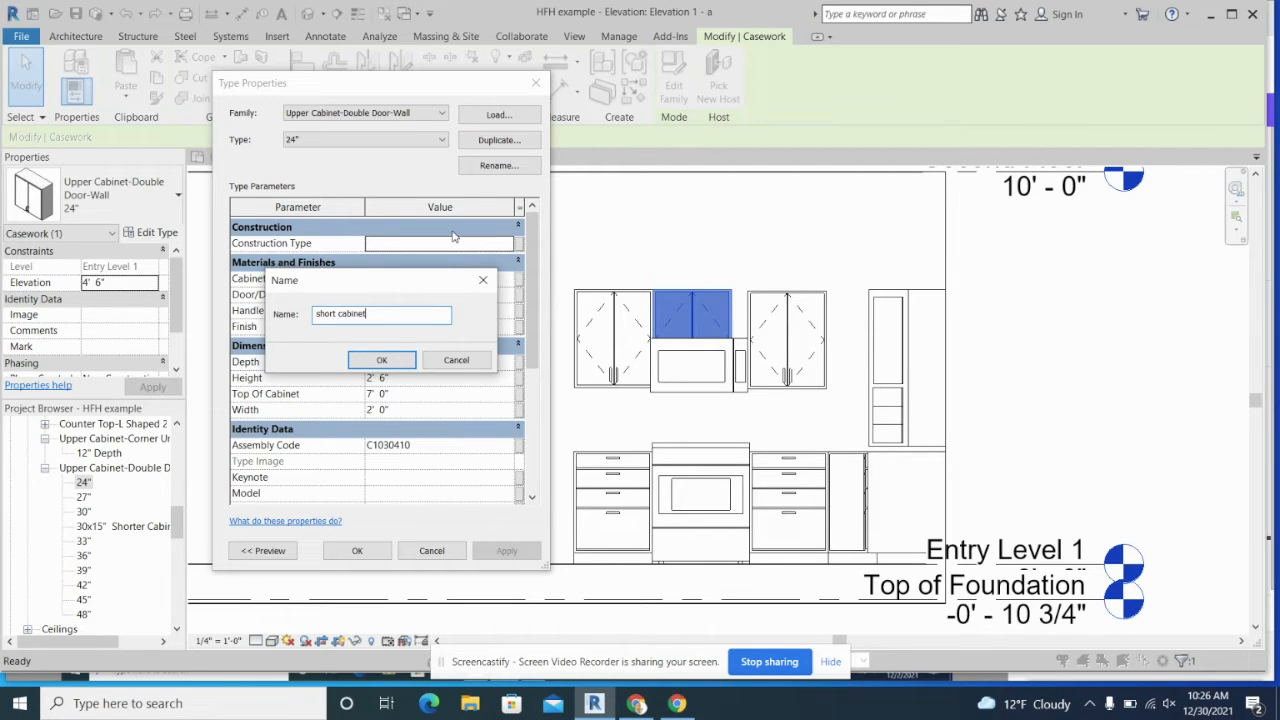
click(377, 362)
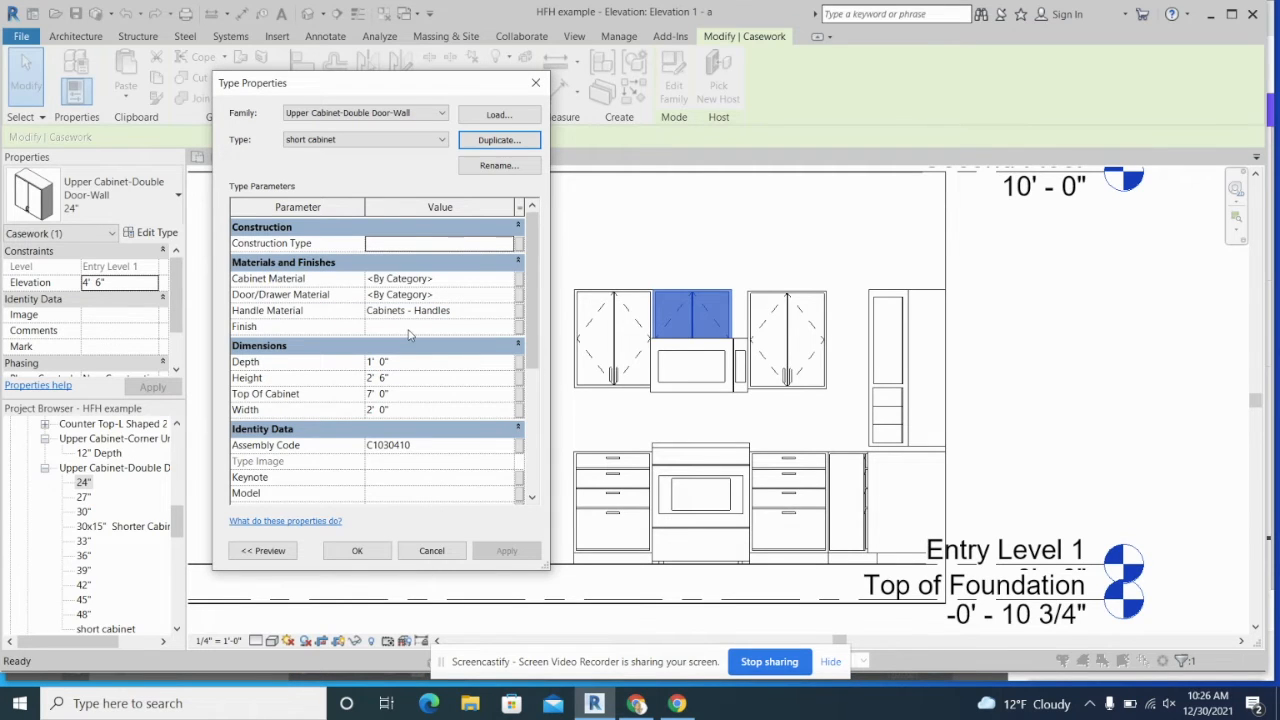
- Set the short cabinet type's height to 15" and width to 30" and apply it
click(399, 378)
text(15)
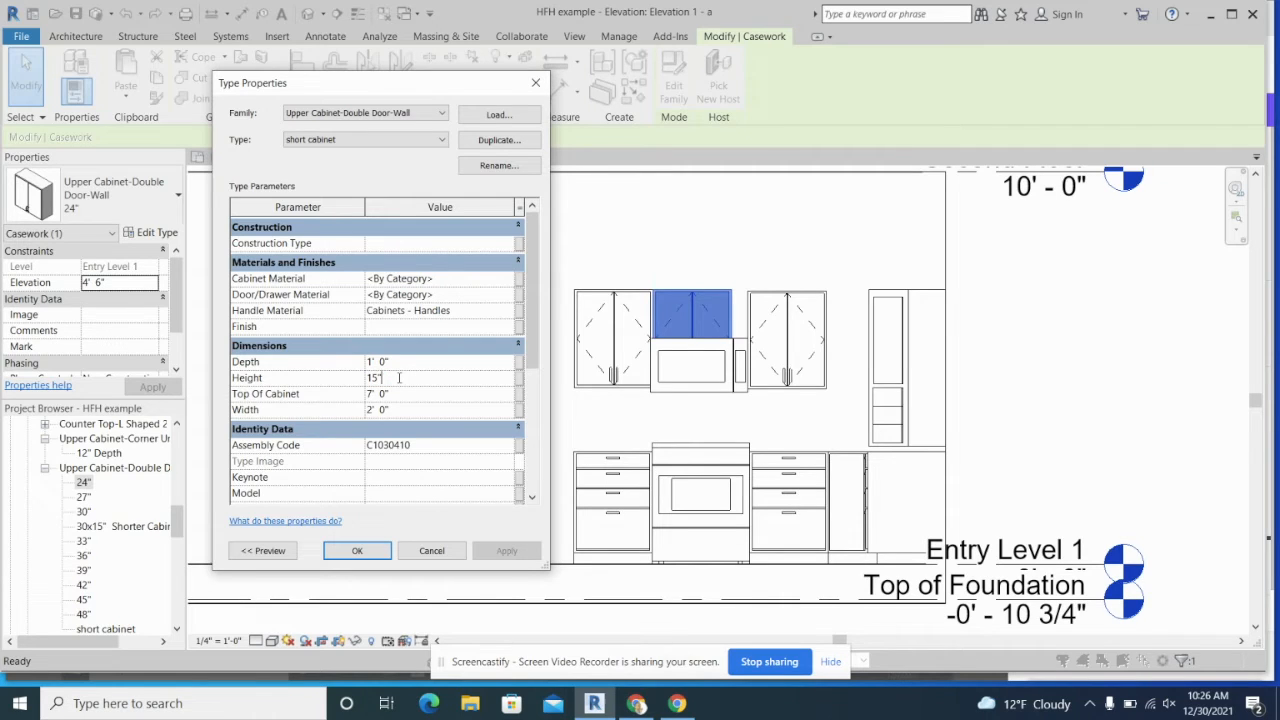
click(420, 409)
text(30")
key(Return)
click(377, 549)
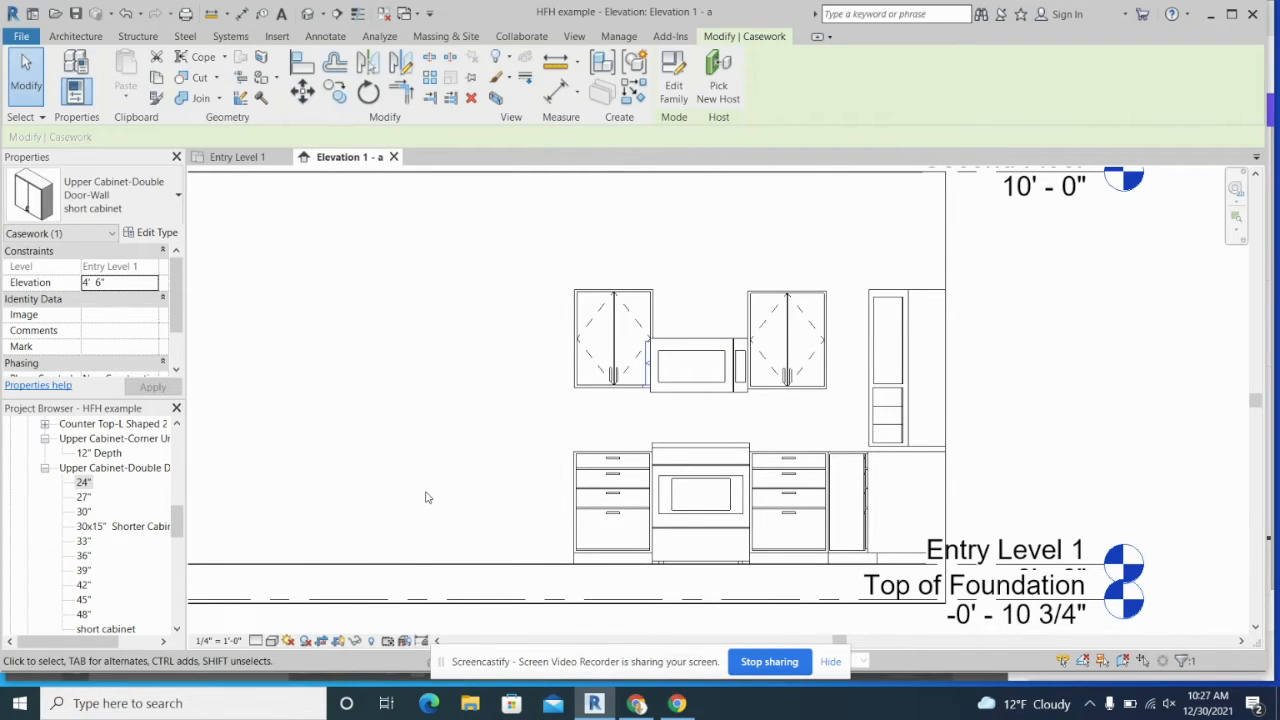
- Align the microwave with the range and place the short cabinet directly above it, between the two 24" upper cabinets
click(700, 357)
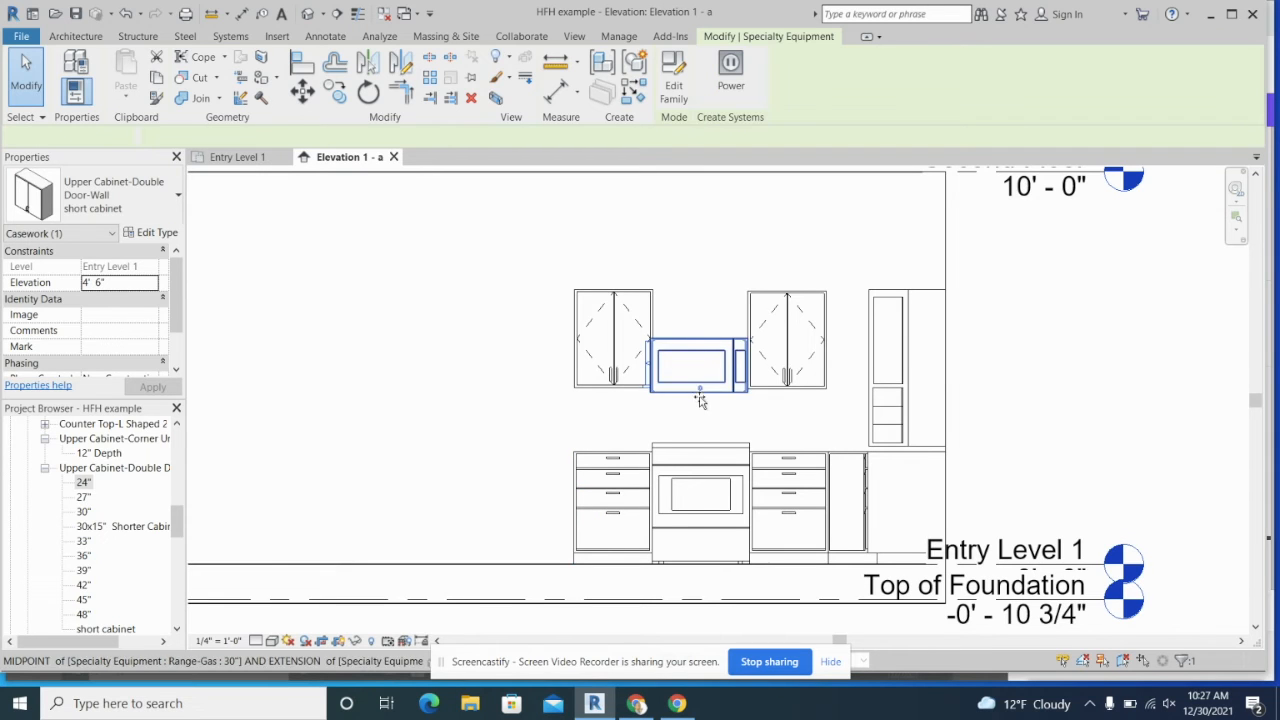
drag(697, 368, 703, 317)
drag(704, 416, 695, 355)
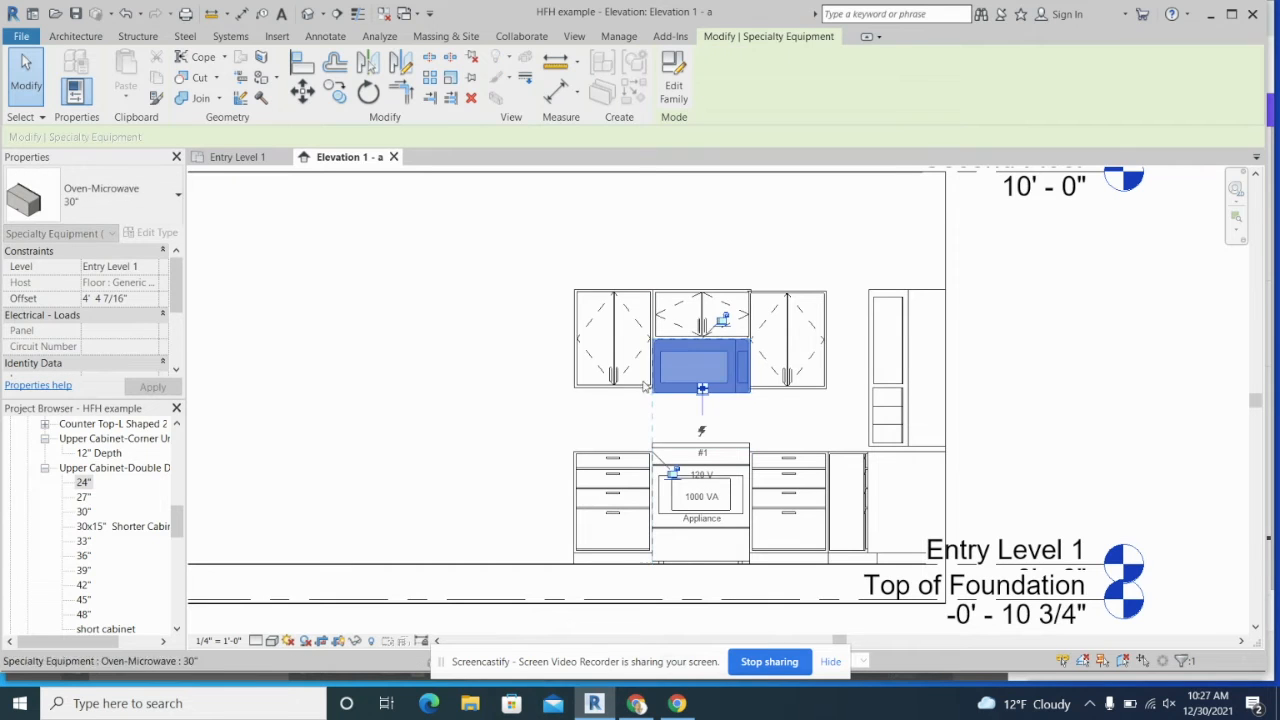
- Shift the 24" upper cabinet on the corner side of the microwave flush against the short cabinet
click(491, 379)
click(793, 348)
drag(794, 348, 794, 392)
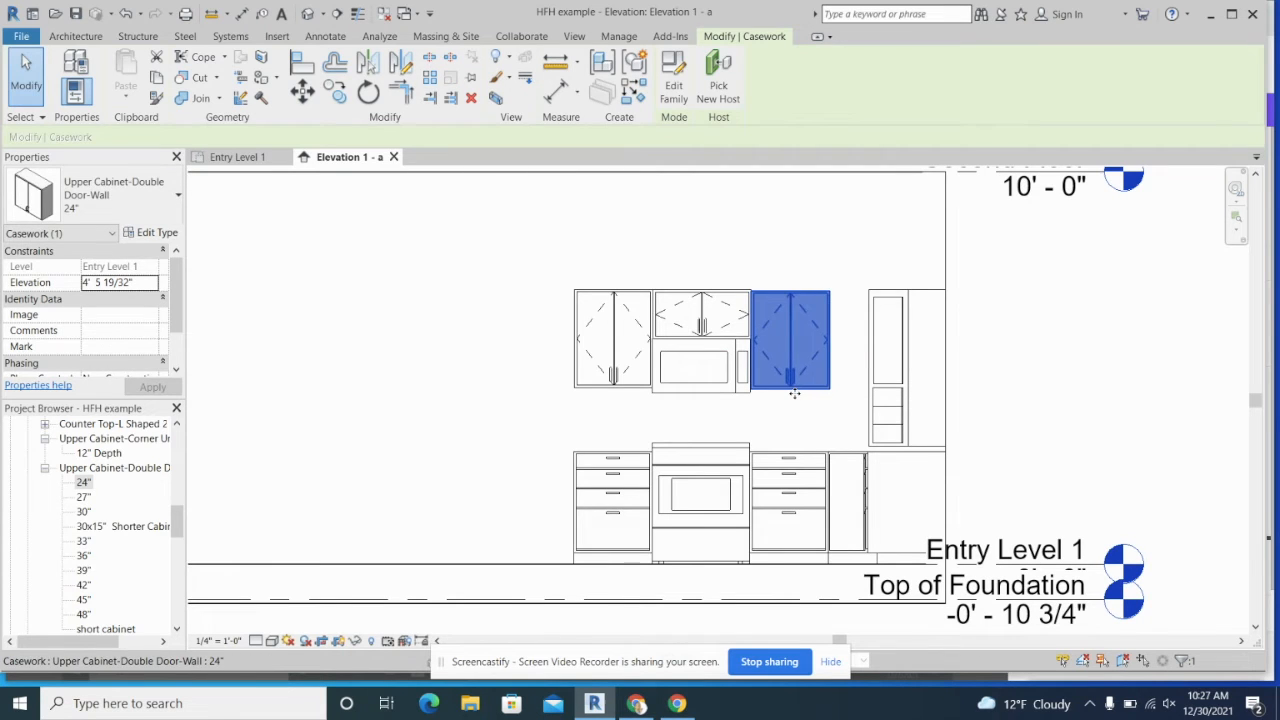
click(788, 418)
- Try lowering the microwave below the short cabinet, and undo the move
scroll(788, 405, up, 3)
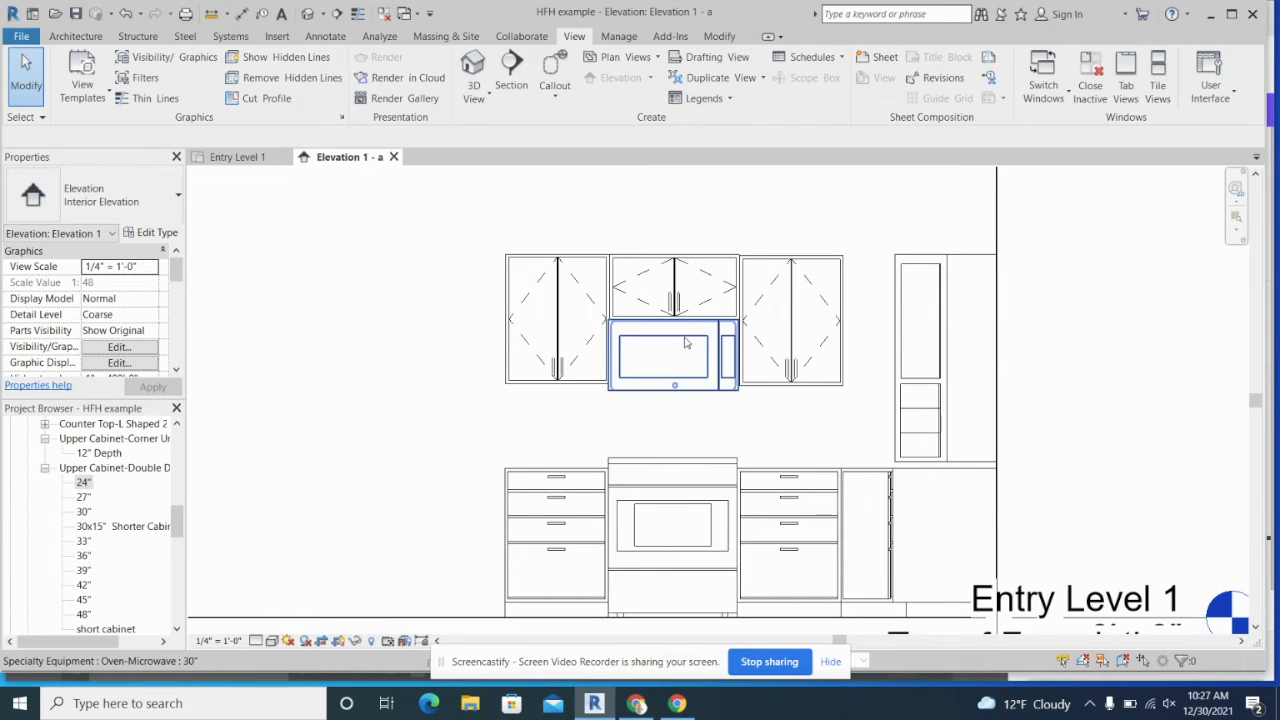
drag(684, 347, 687, 377)
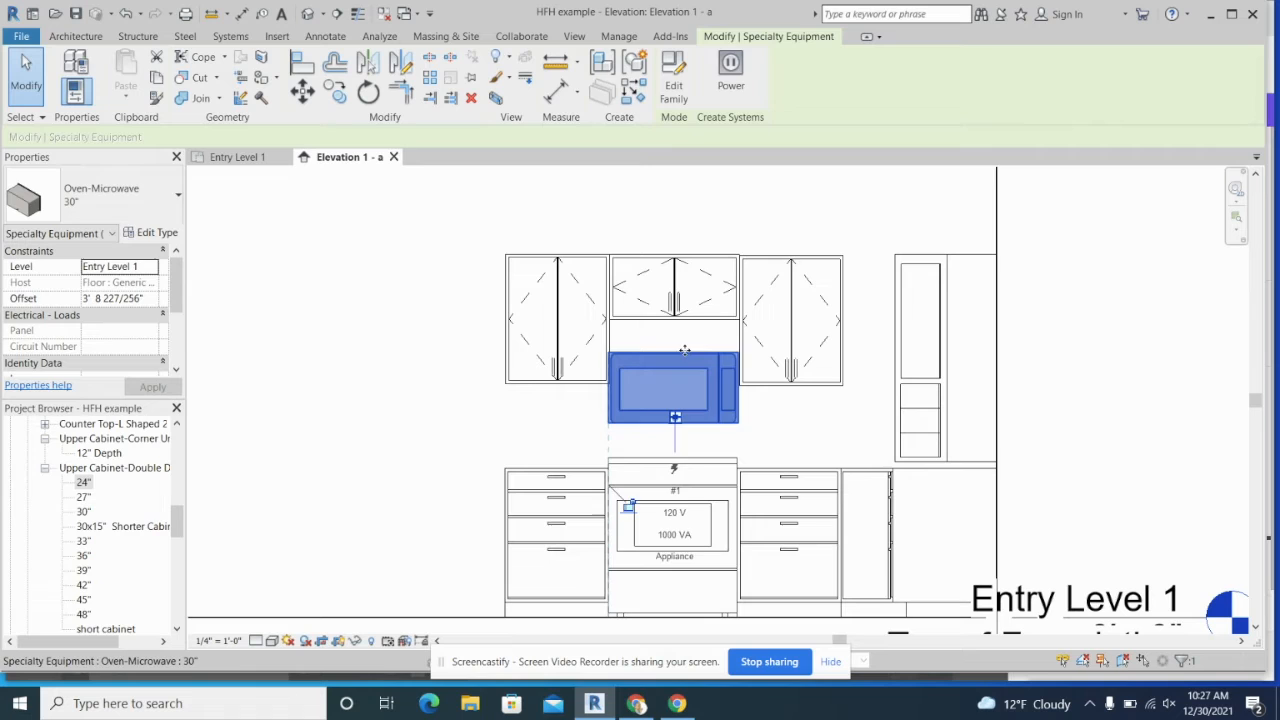
key(ctrl+z)
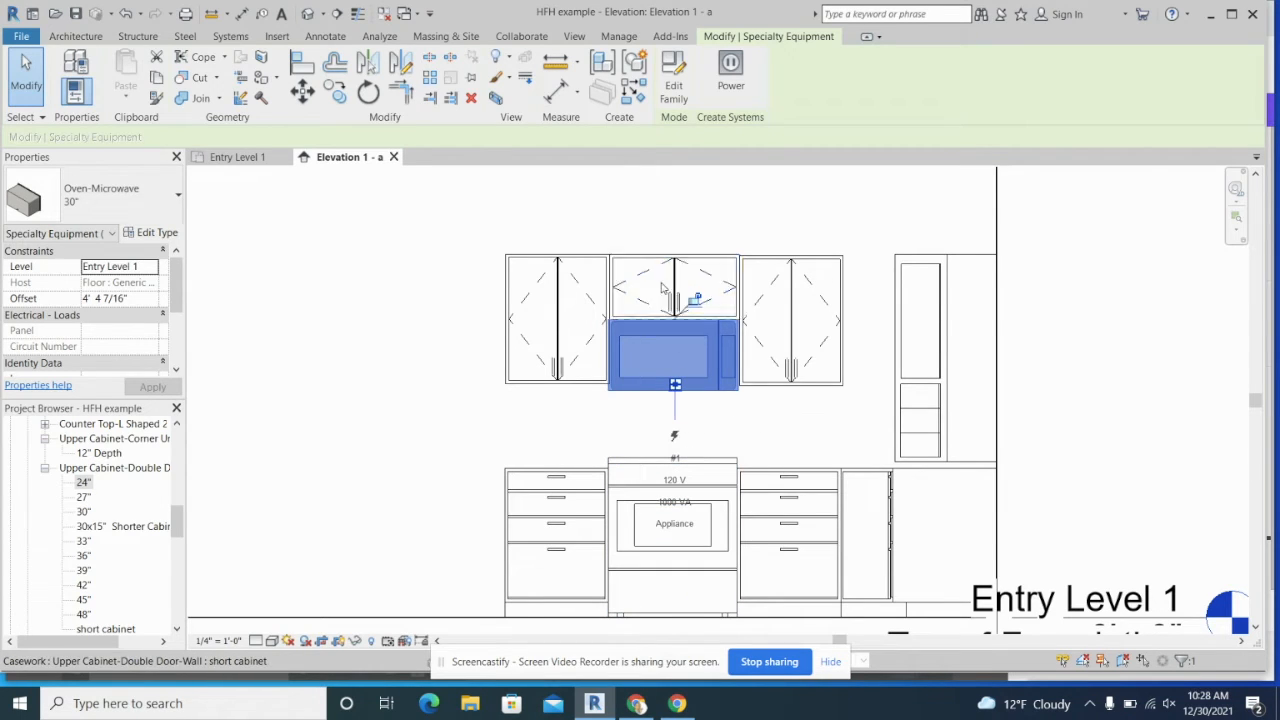
key(Escape)
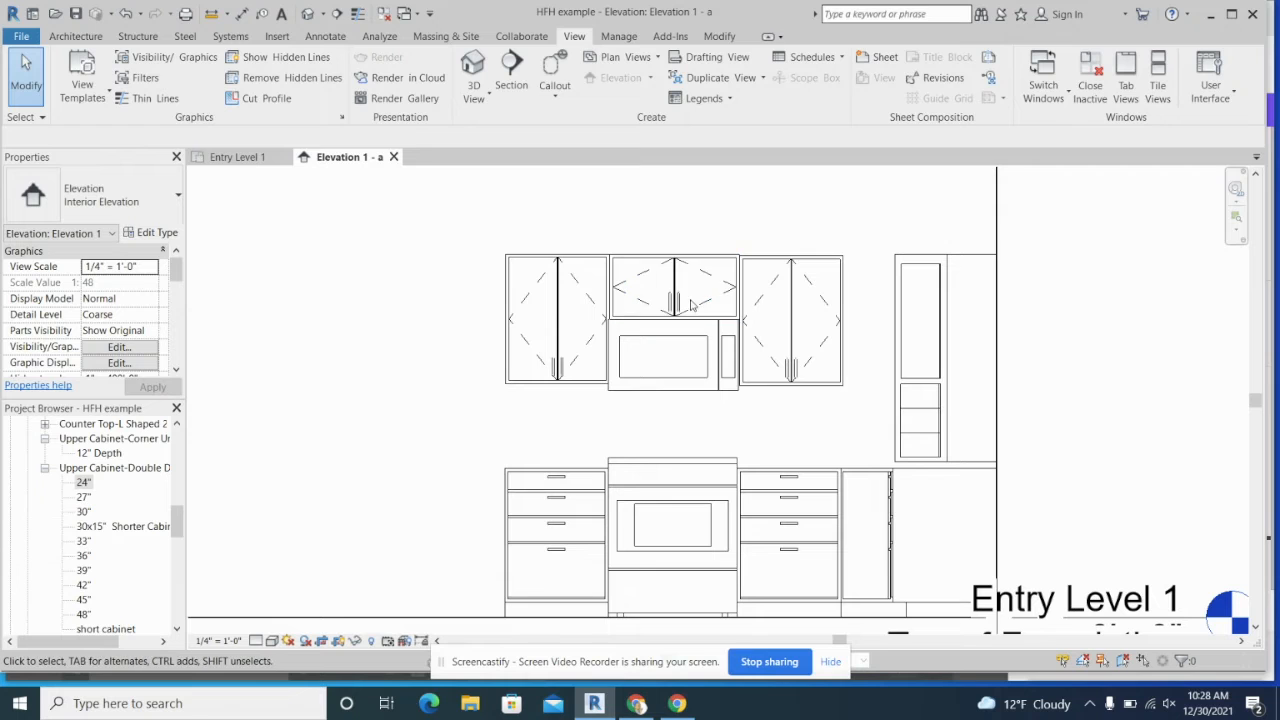
- Review the type dimensions of the short cabinet above the microwave, including Height, Top Of Cabinet and Width
click(168, 233)
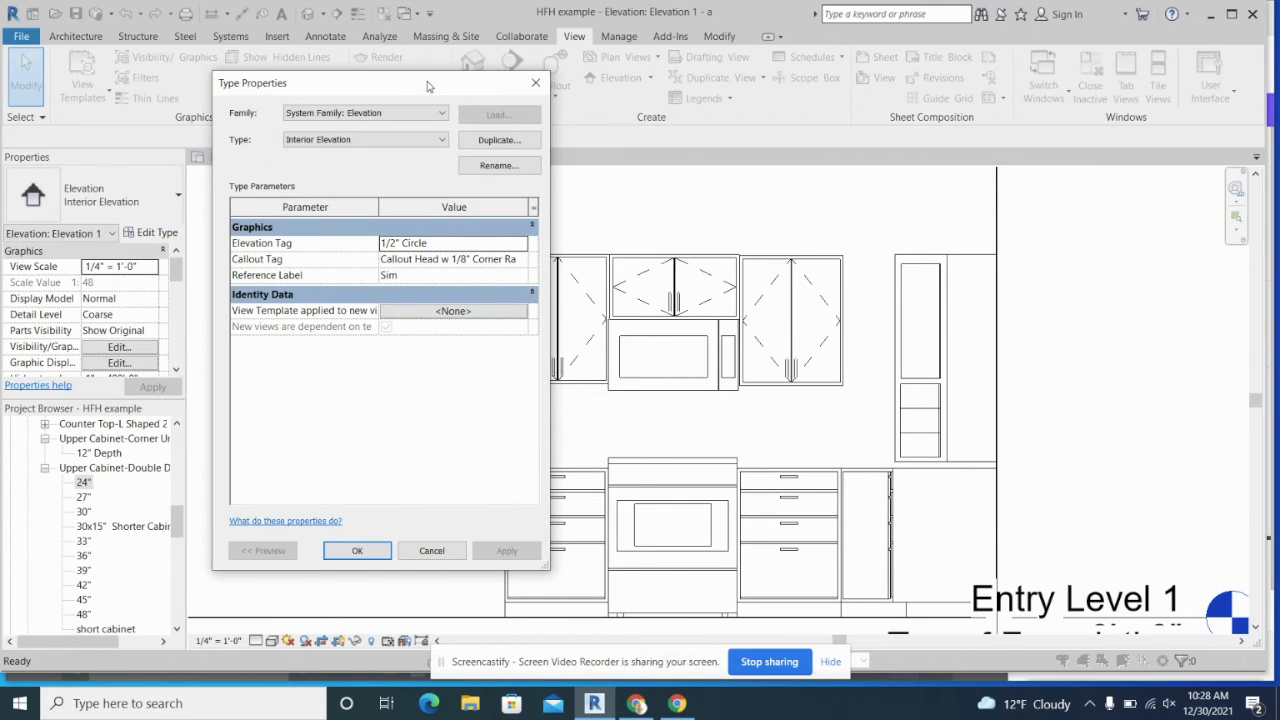
click(534, 84)
click(643, 279)
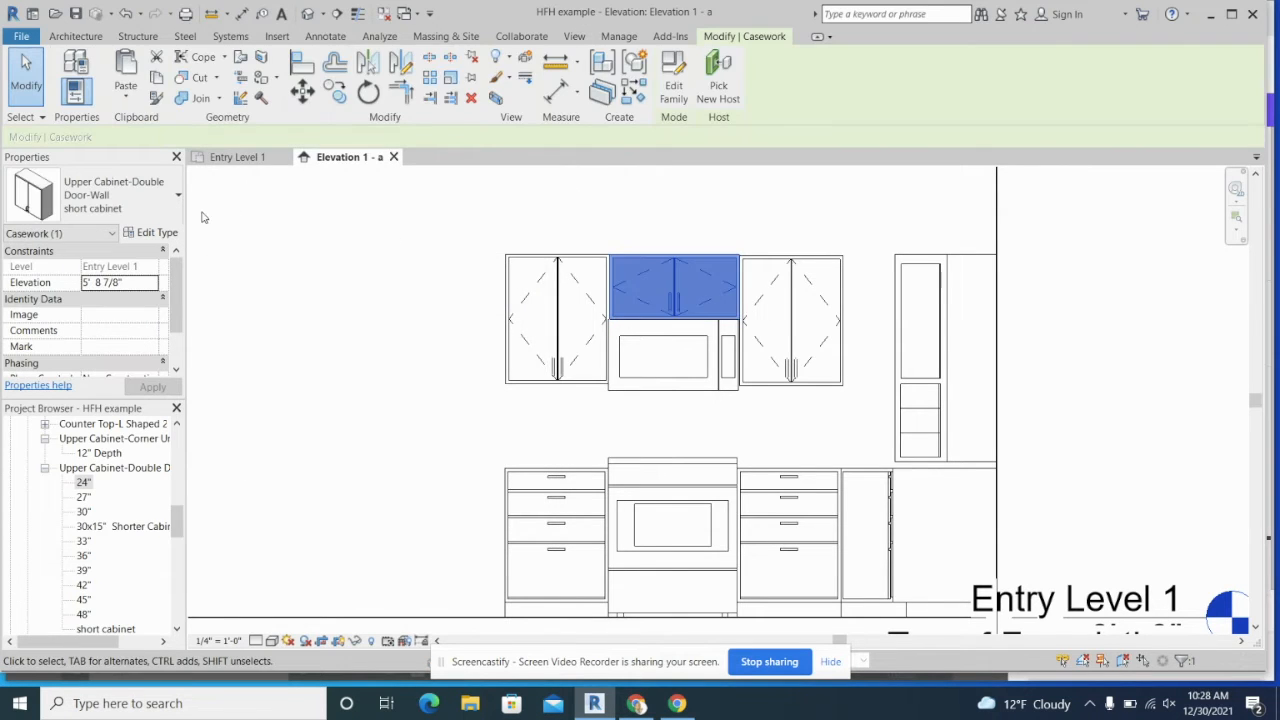
click(166, 232)
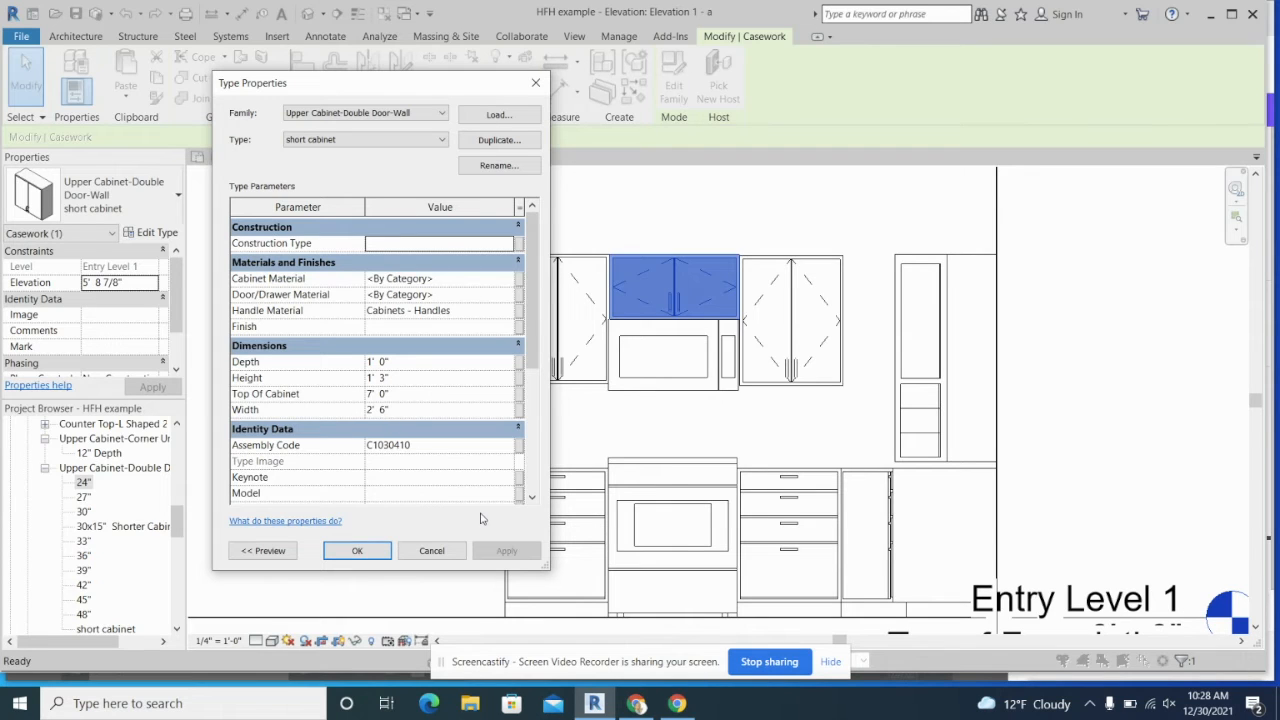
click(371, 394)
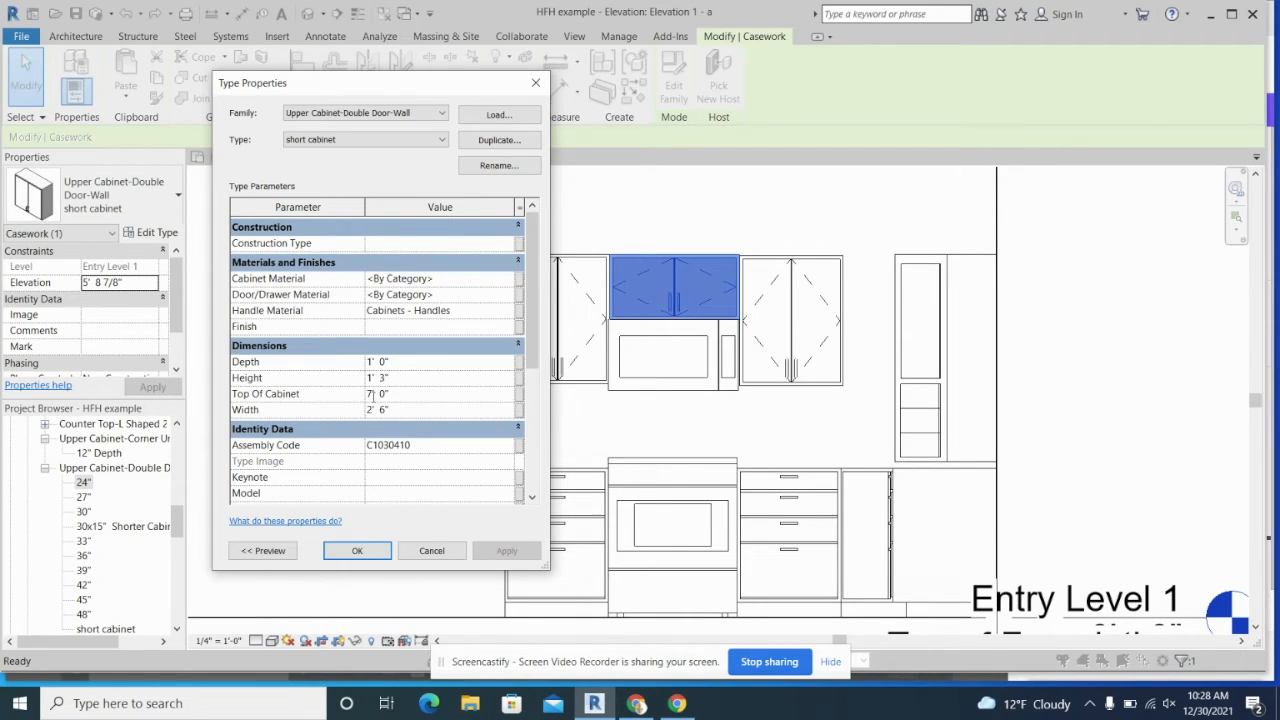
click(358, 550)
click(533, 362)
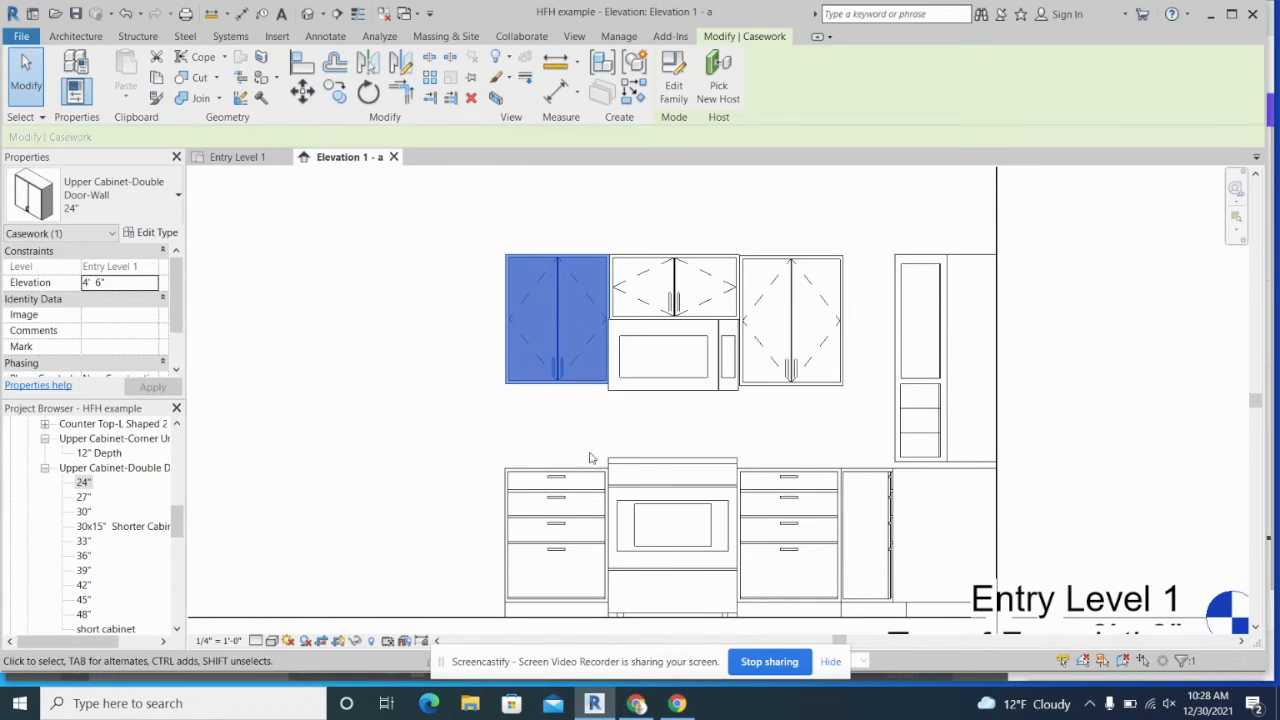
- Tile the Elevation 1 - a and Entry Level 1 views side by side, with the kitchen in view in both
click(240, 158)
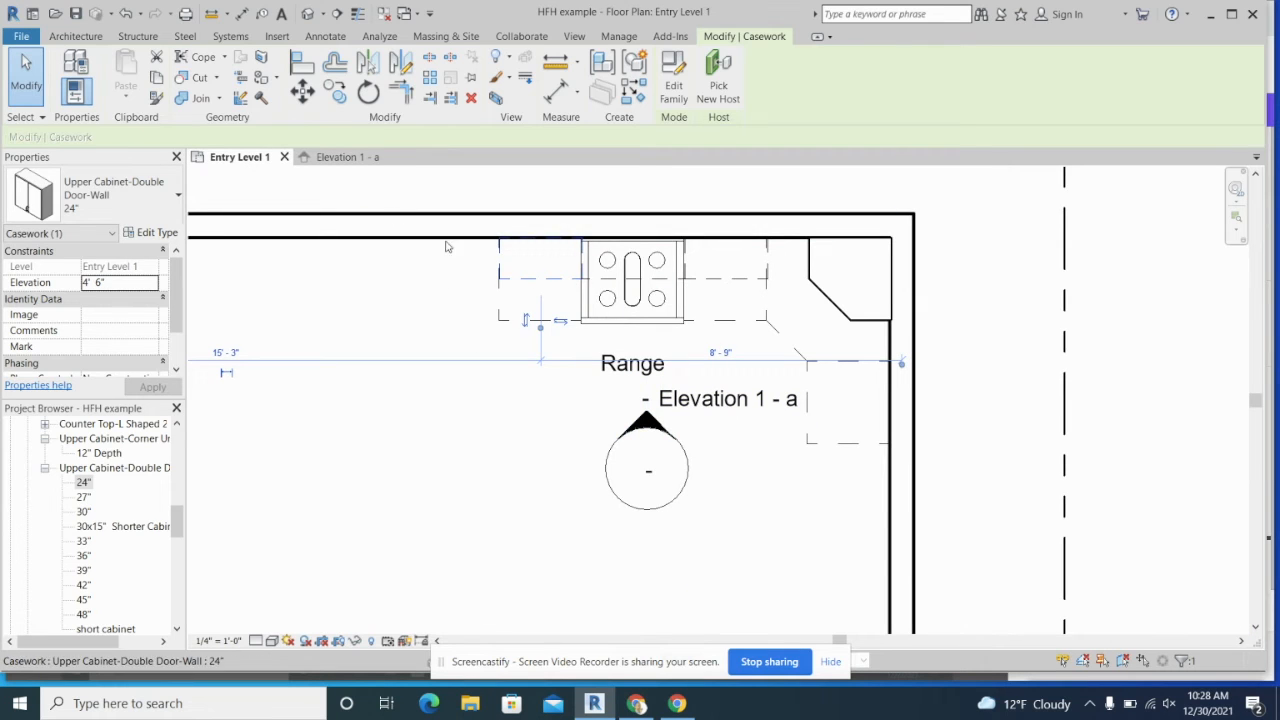
click(348, 158)
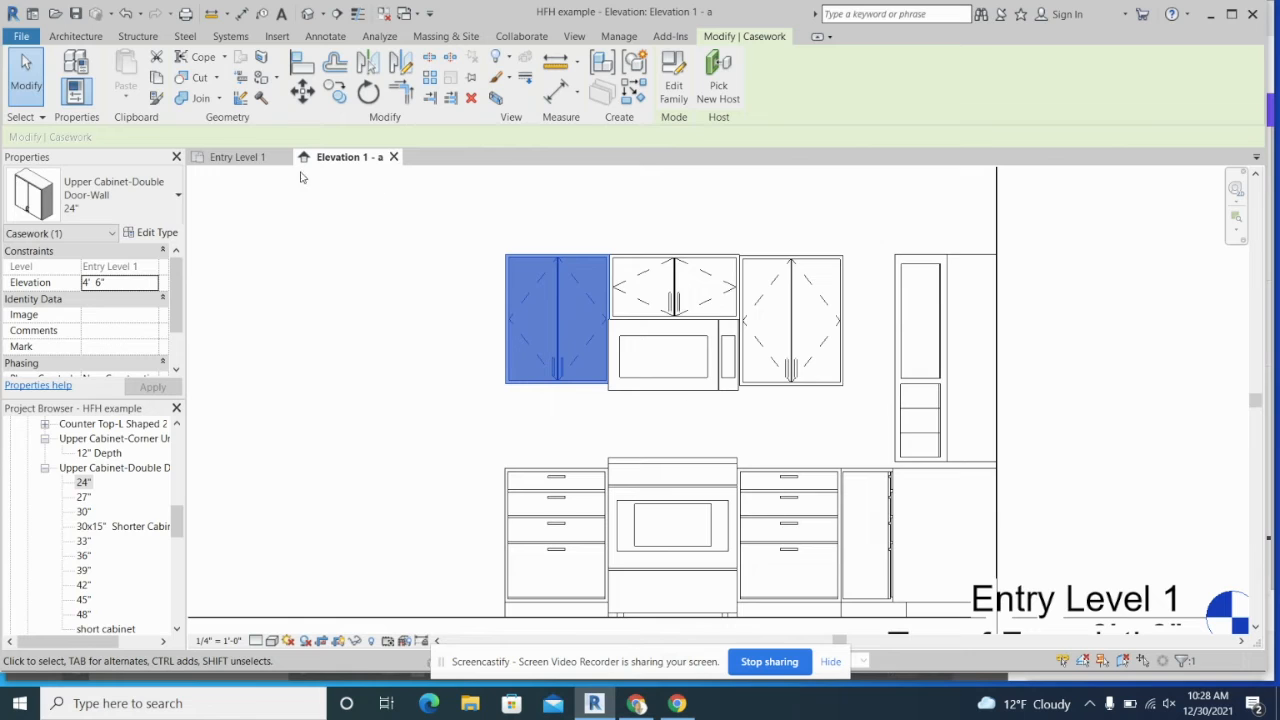
click(574, 36)
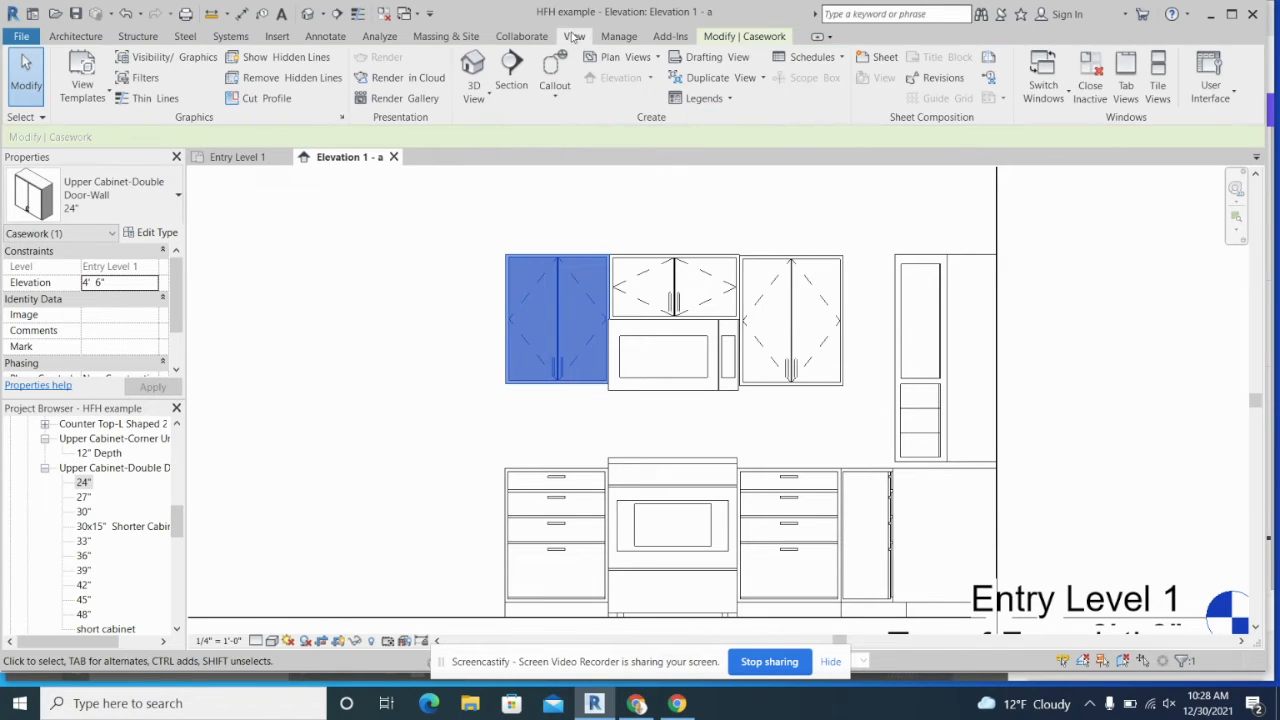
click(1157, 78)
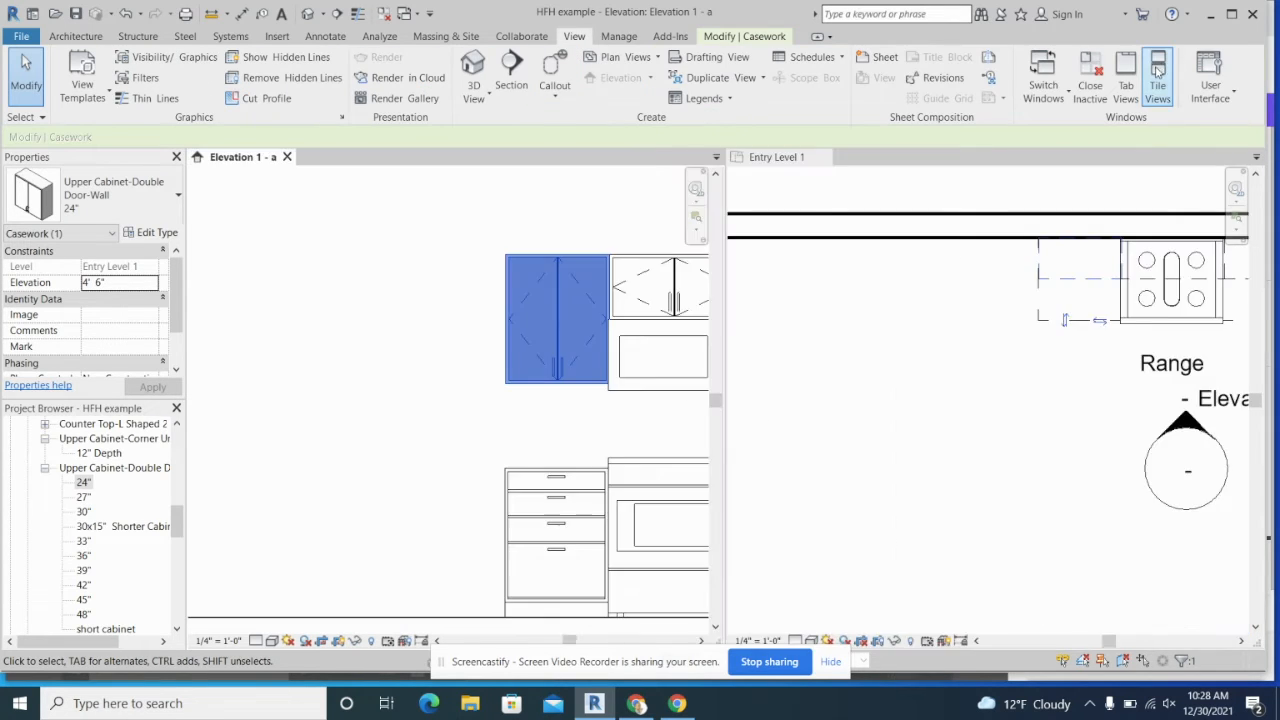
click(587, 432)
middle_drag(589, 434, 349, 418)
click(918, 414)
middle_drag(1006, 414, 744, 408)
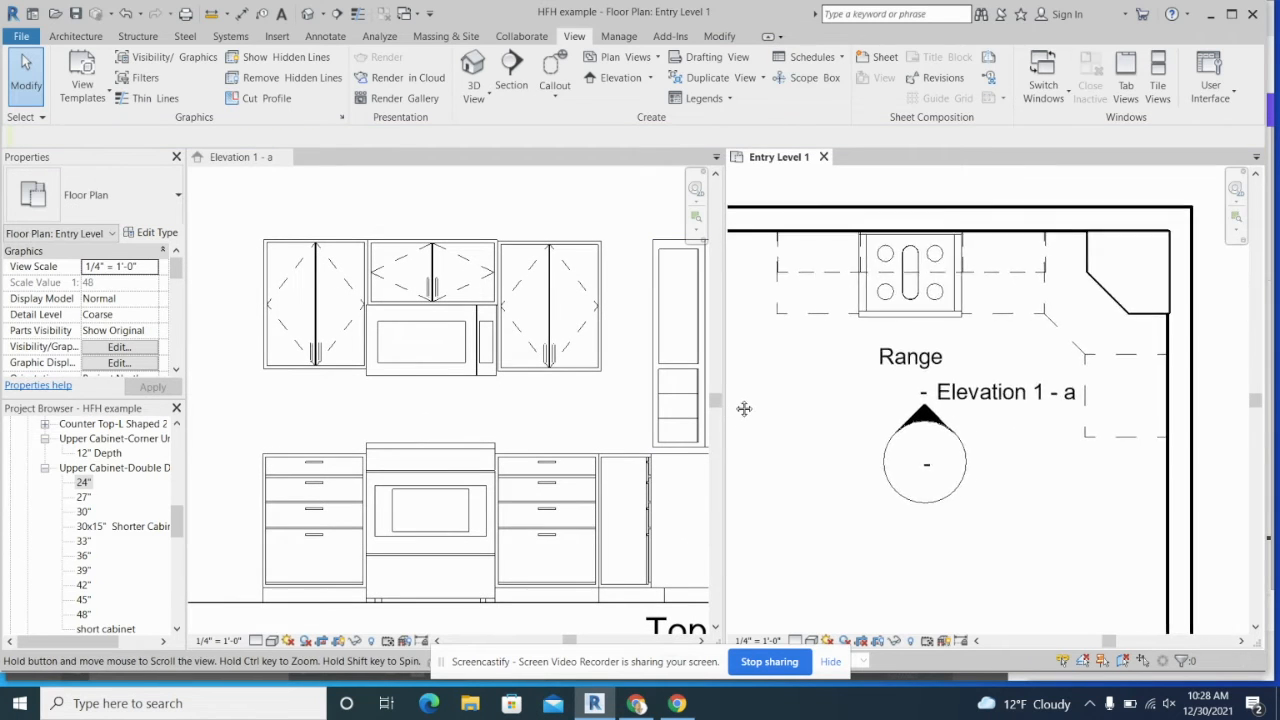
scroll(1006, 375, down, 1)
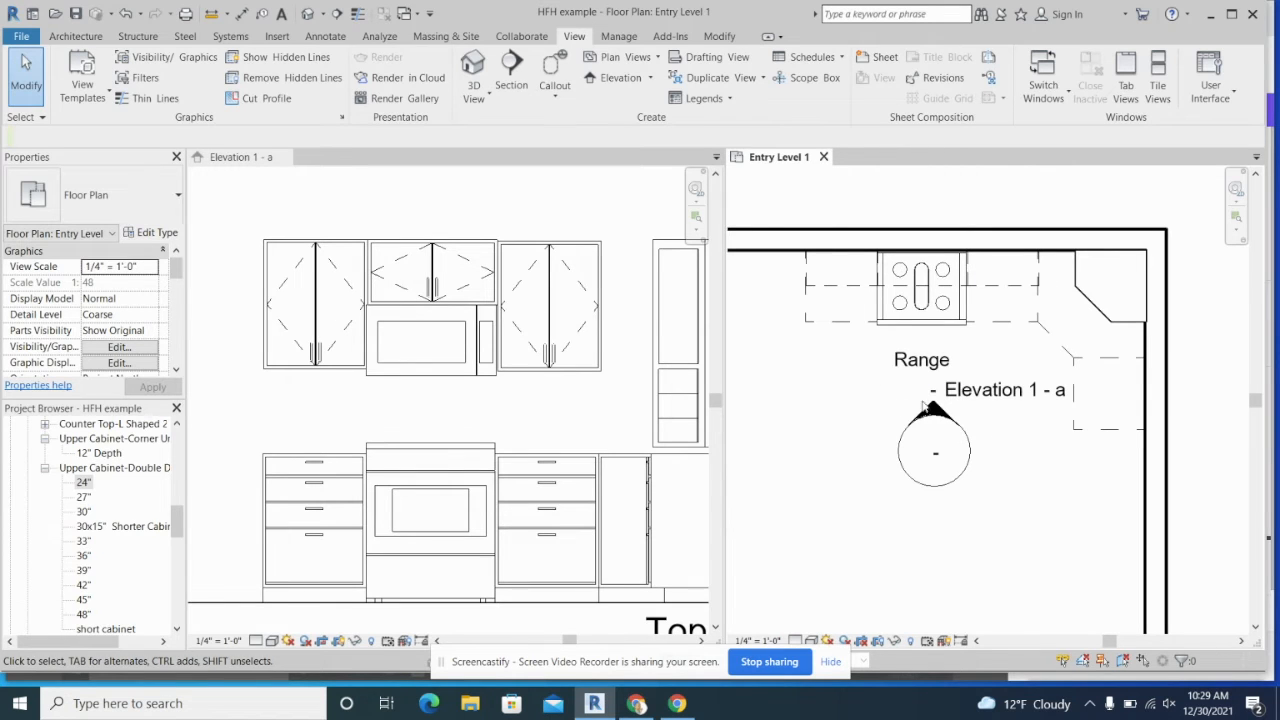
middle_drag(1022, 492, 1020, 463)
middle_drag(904, 350, 882, 421)
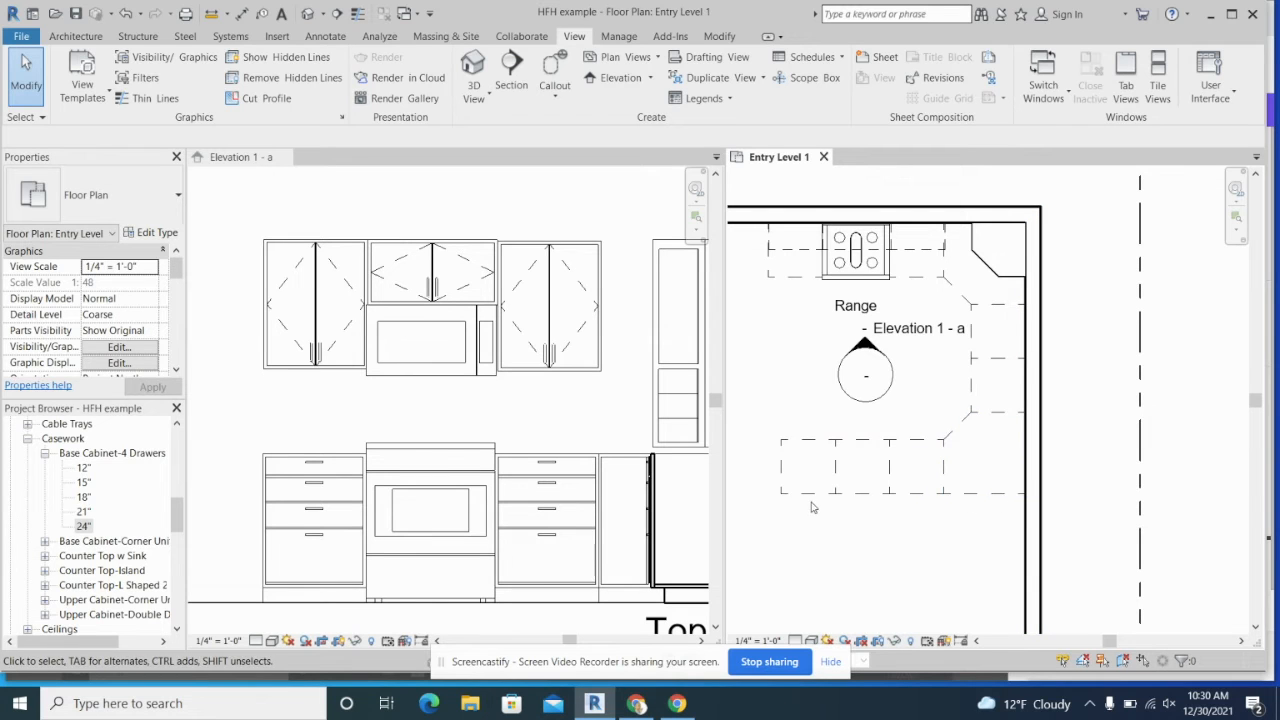
- Draw an Interior 4 1/2" wall along the back of the lower cabinet run, from the exterior wall to the run's free end
click(75, 36)
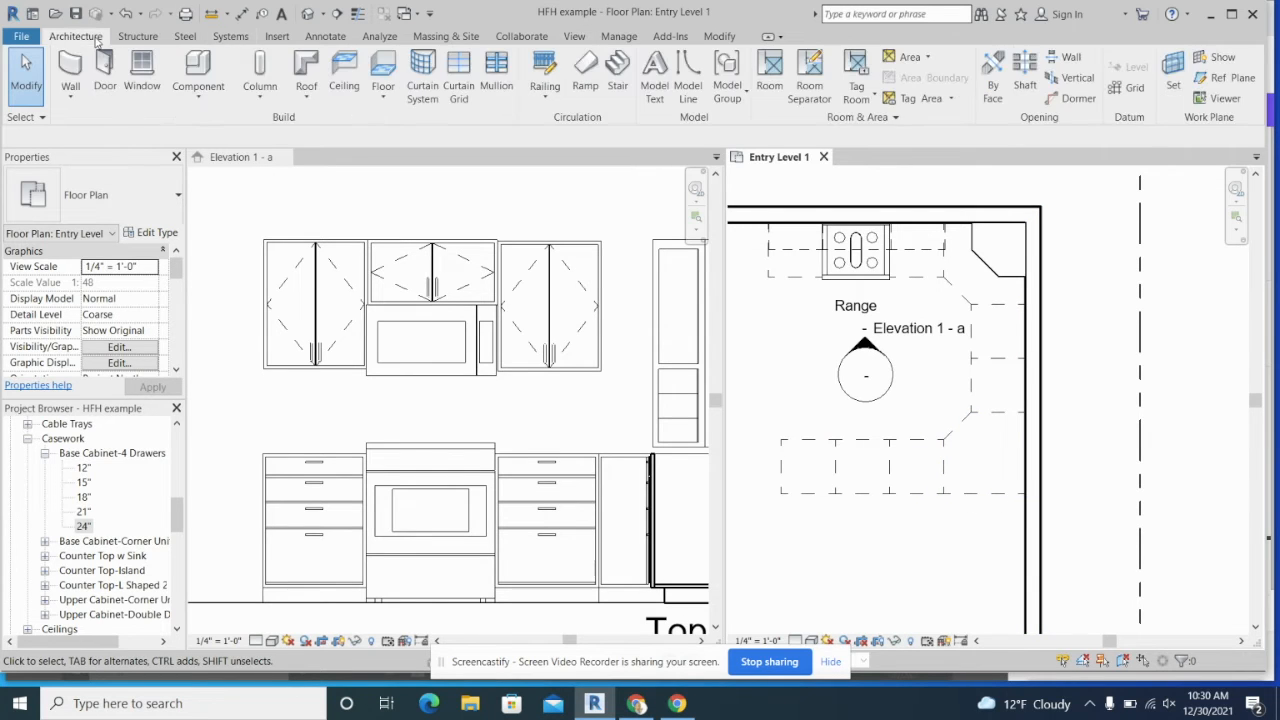
click(70, 68)
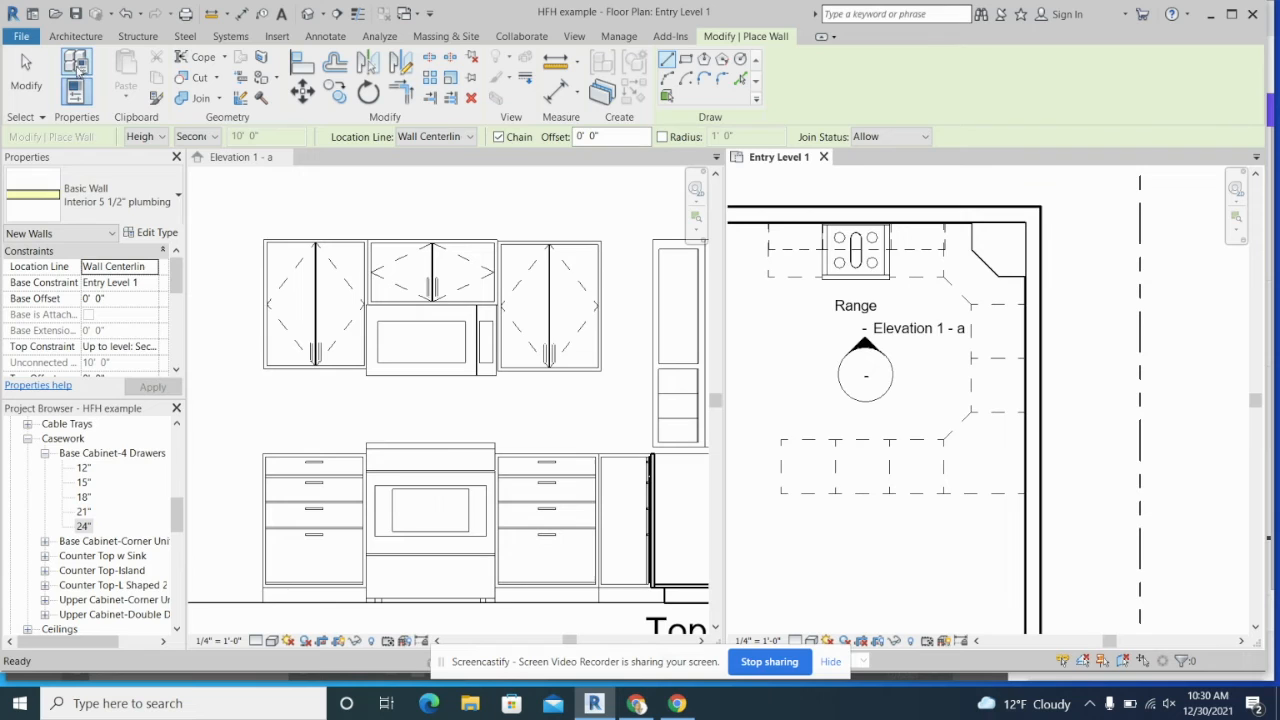
click(143, 193)
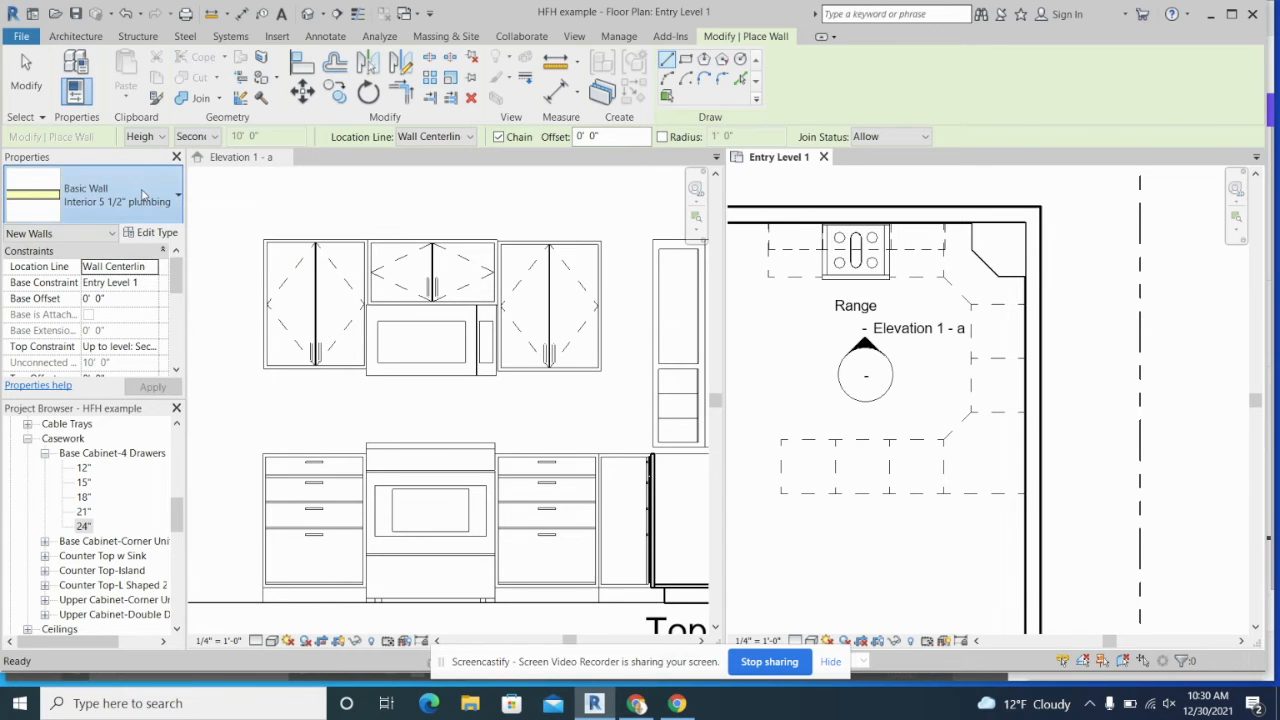
click(156, 255)
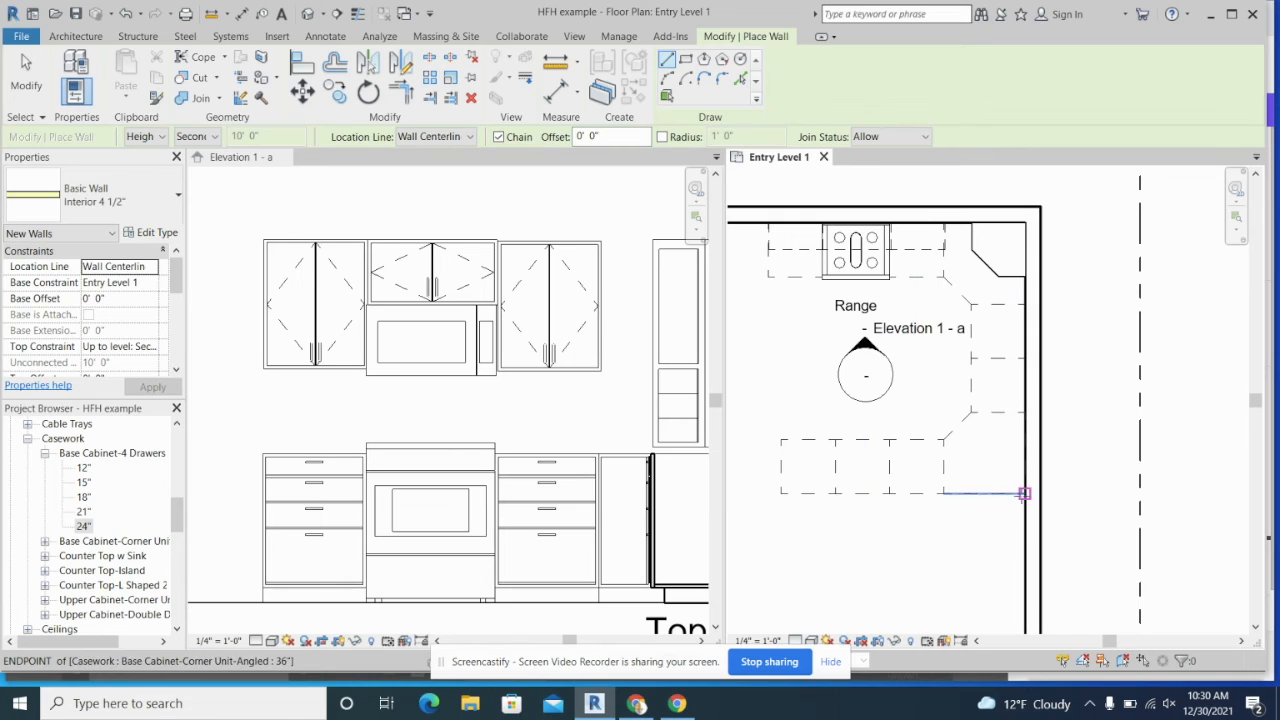
click(1024, 493)
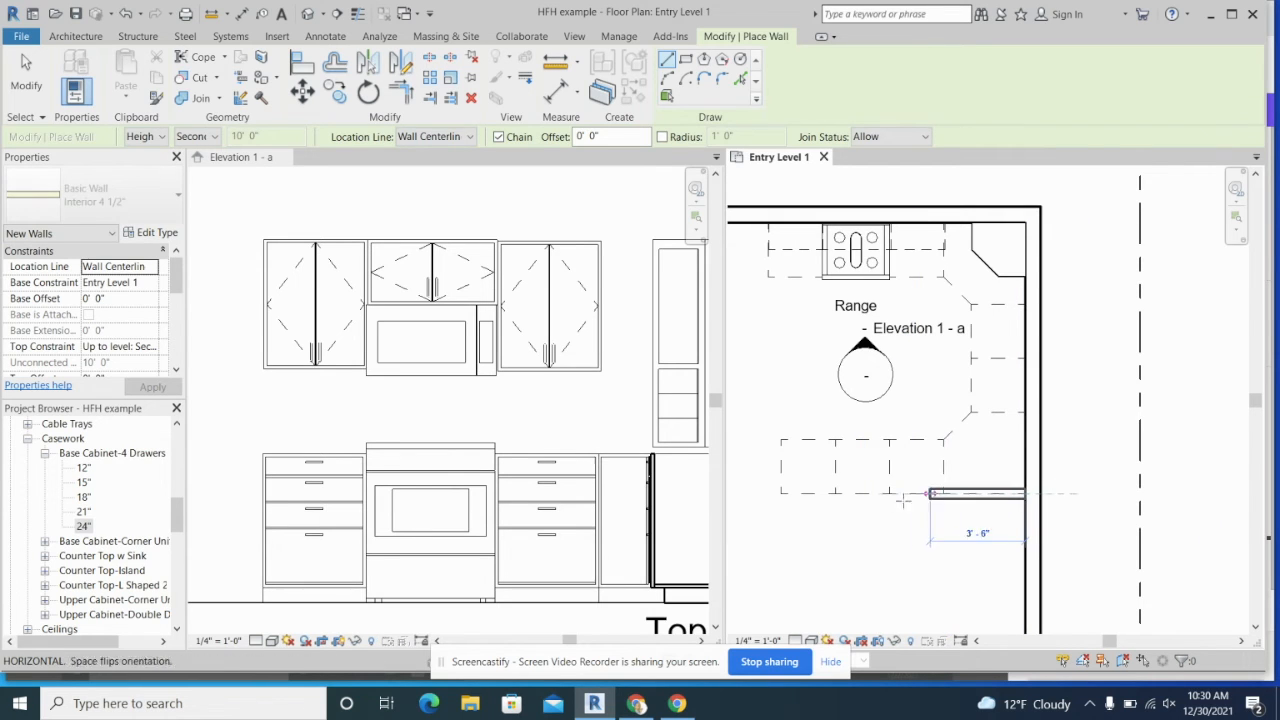
click(780, 493)
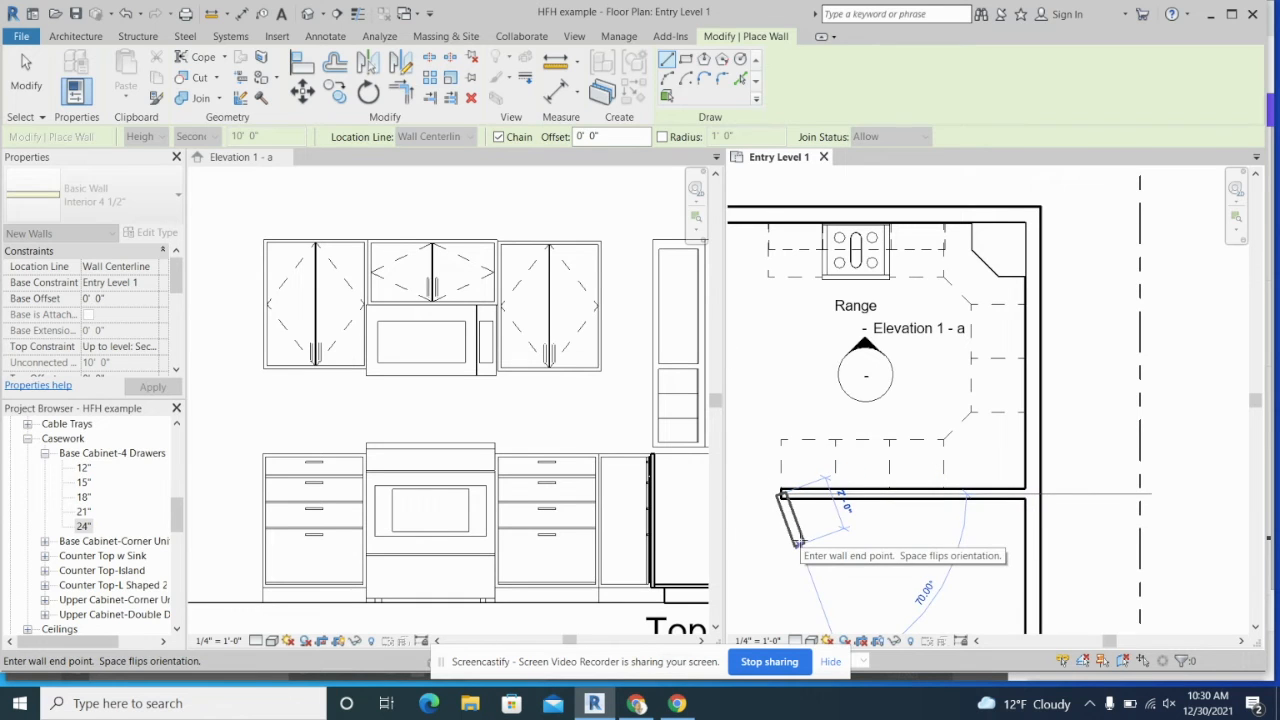
key(Escape)
scroll(800, 540, up, 2)
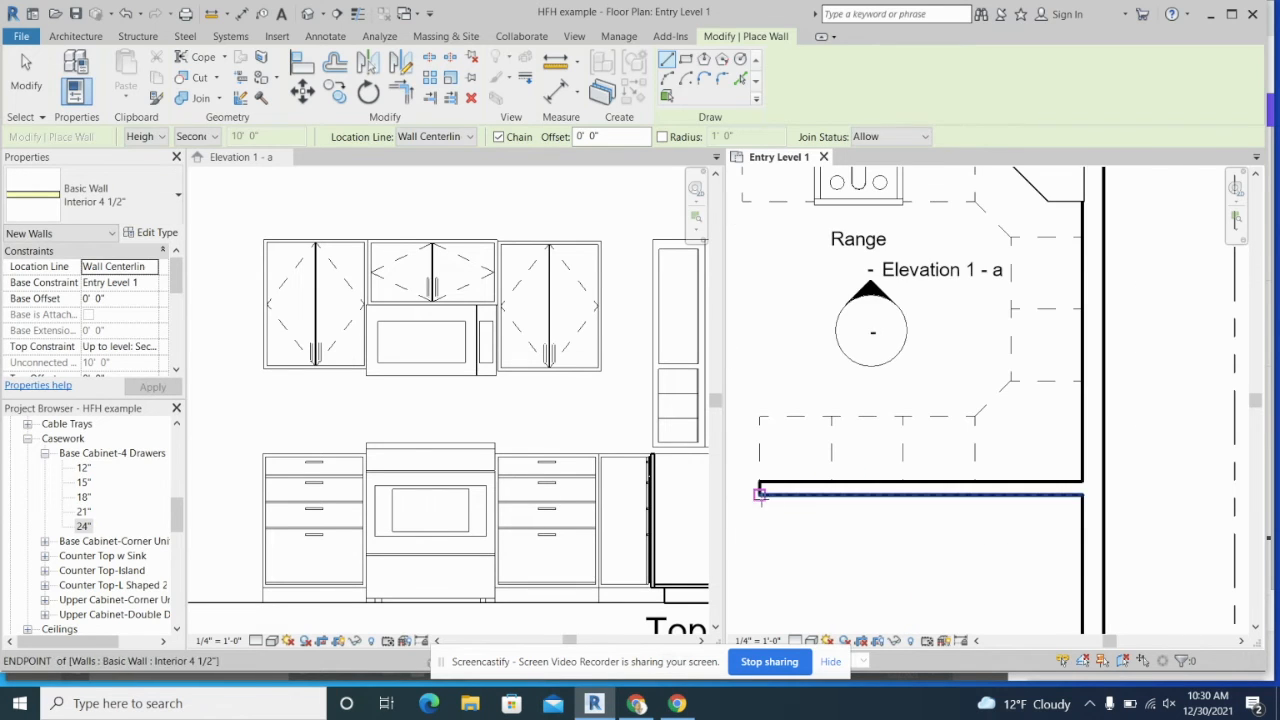
click(759, 417)
key(Escape)
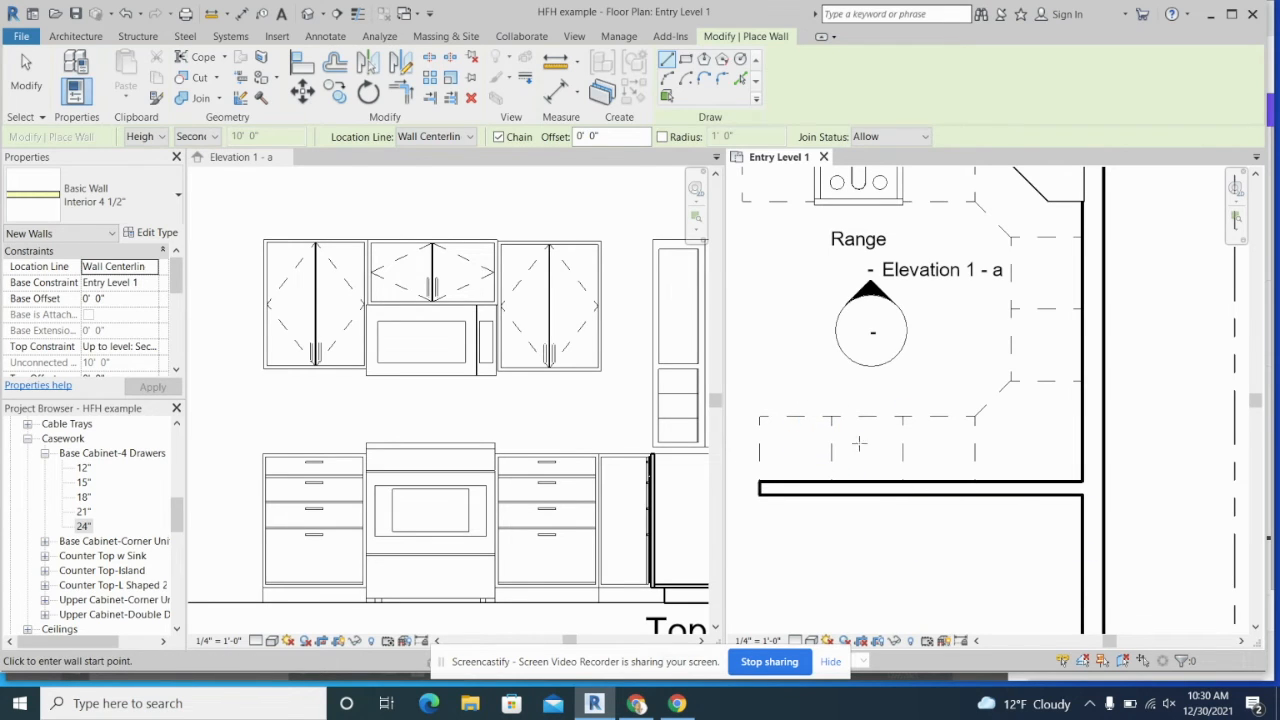
- Check the cabinets in Elevation 1 - a and close that view, keeping Entry Level 1 open
middle_drag(903, 495, 918, 446)
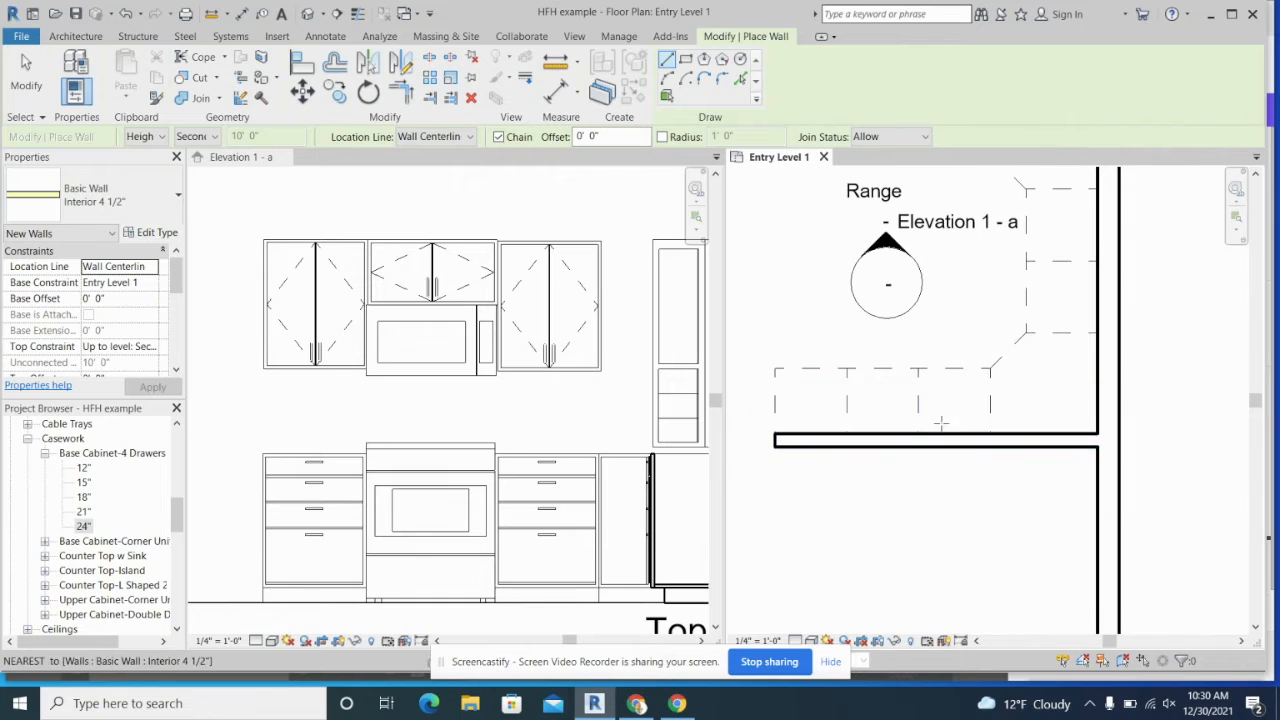
click(618, 396)
middle_drag(605, 400, 386, 397)
scroll(455, 410, up, 4)
scroll(455, 410, down, 8)
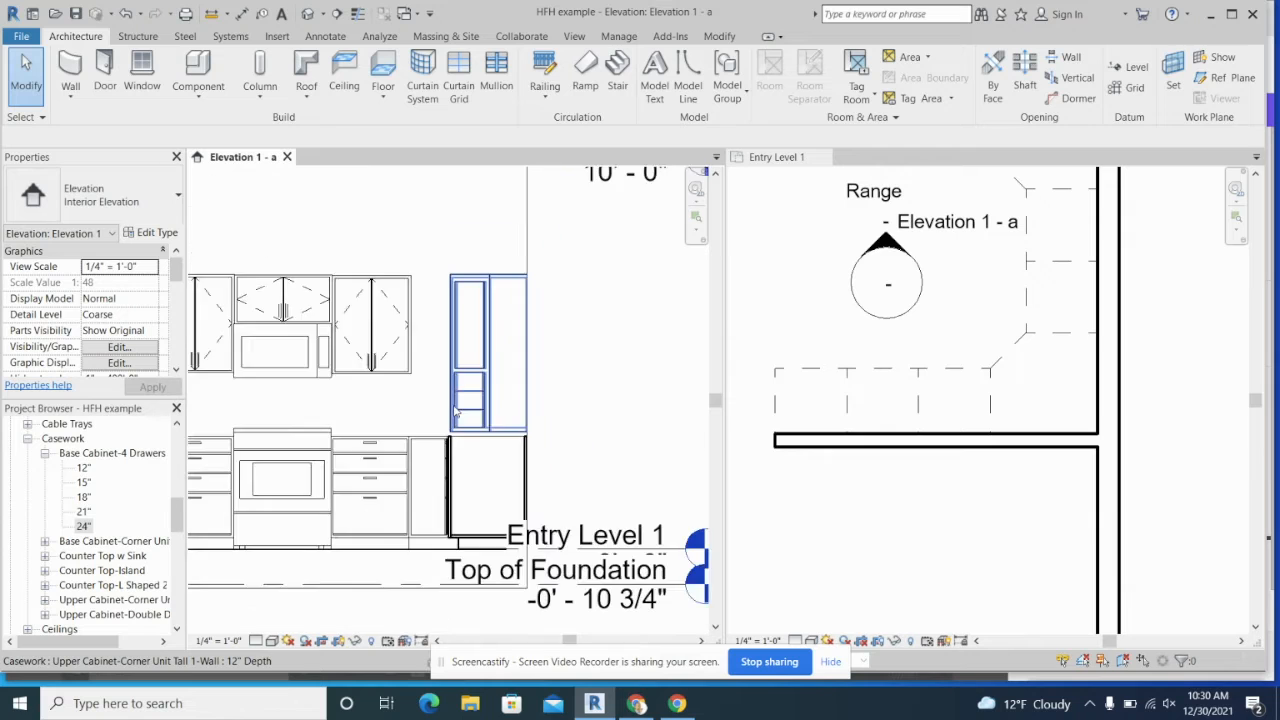
middle_drag(394, 413, 463, 416)
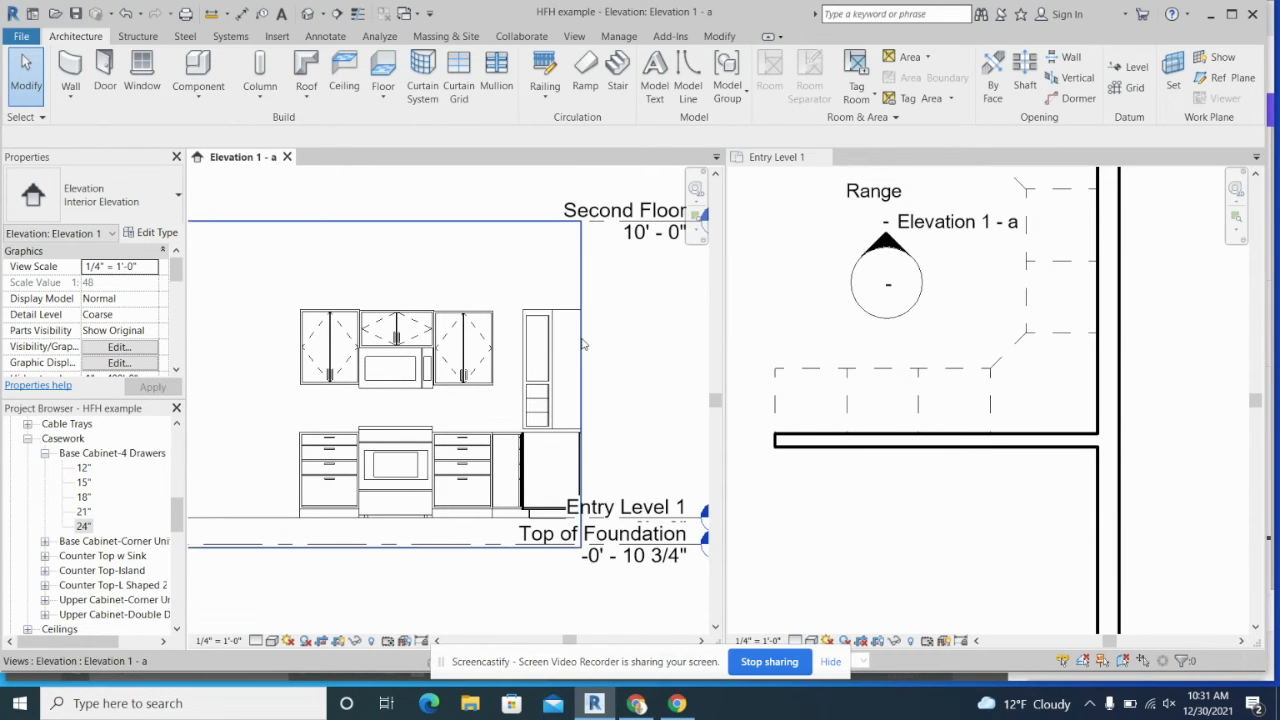
click(287, 157)
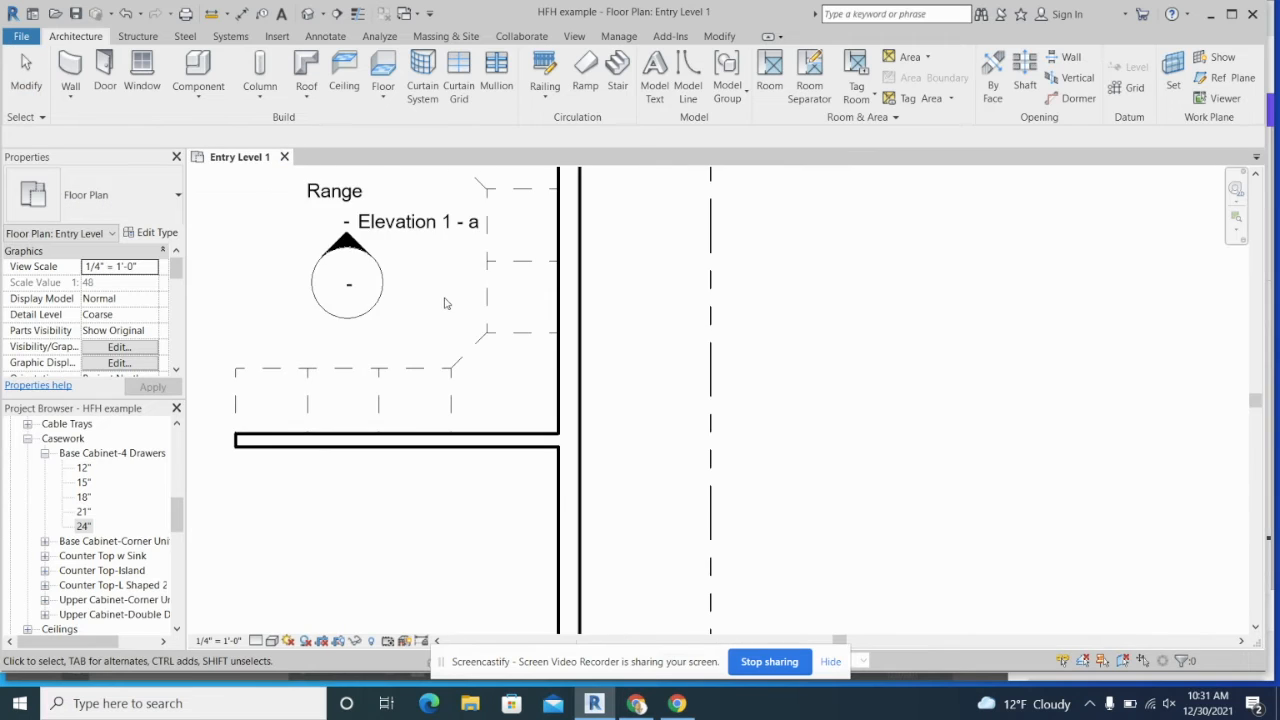
- Place an interior elevation beyond the free end of the new wall, facing the kitchen's corner-side cabinets, and open its view
scroll(480, 330, down, 3)
middle_drag(470, 320, 507, 348)
scroll(507, 348, down, 1)
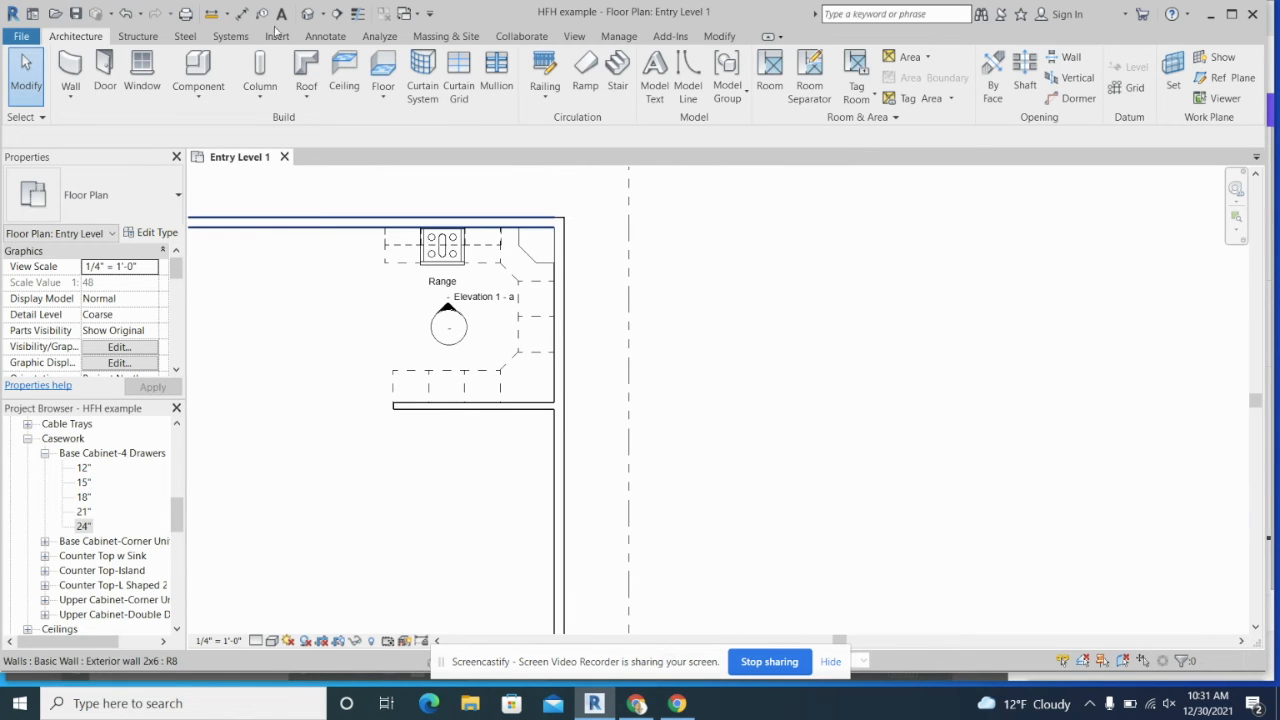
click(577, 37)
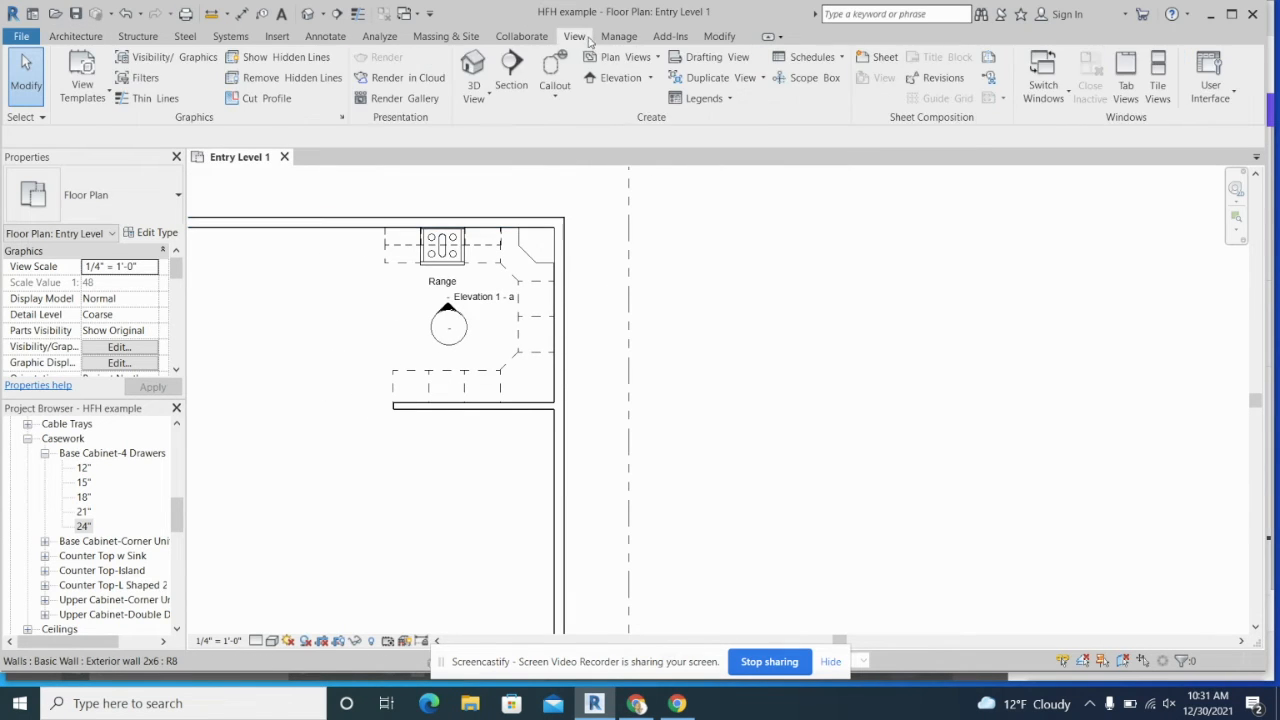
click(606, 78)
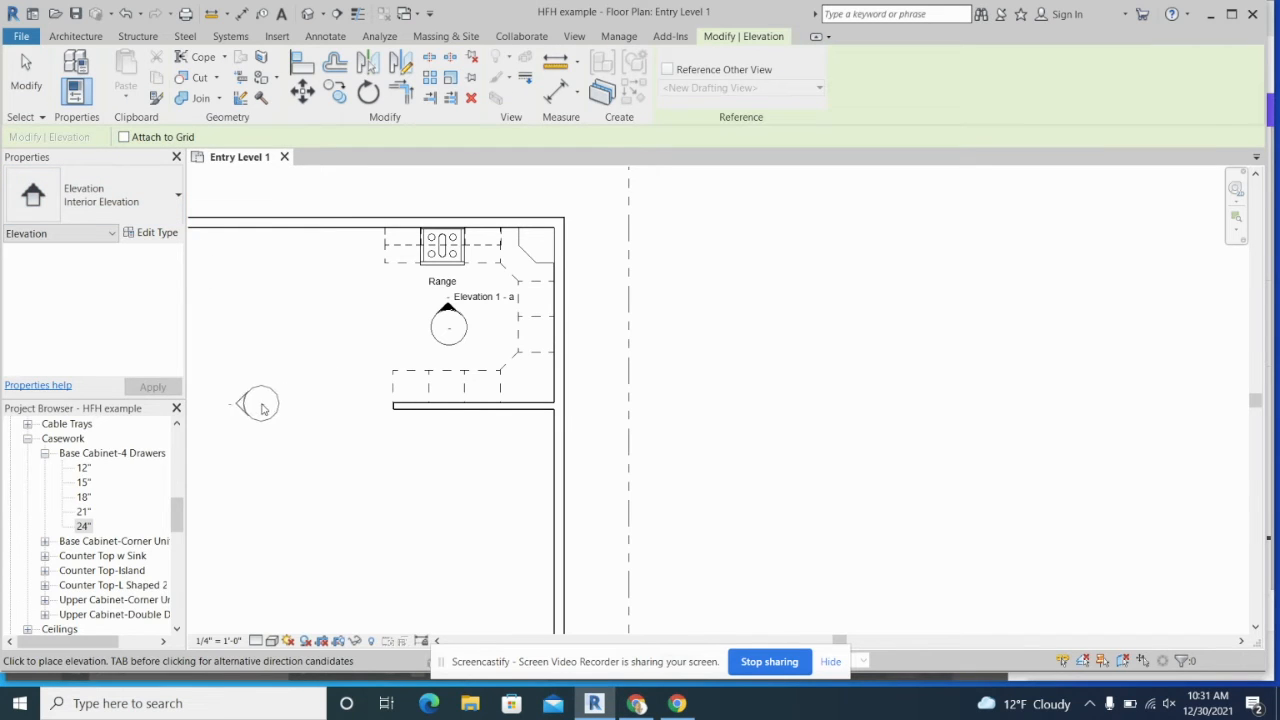
click(272, 404)
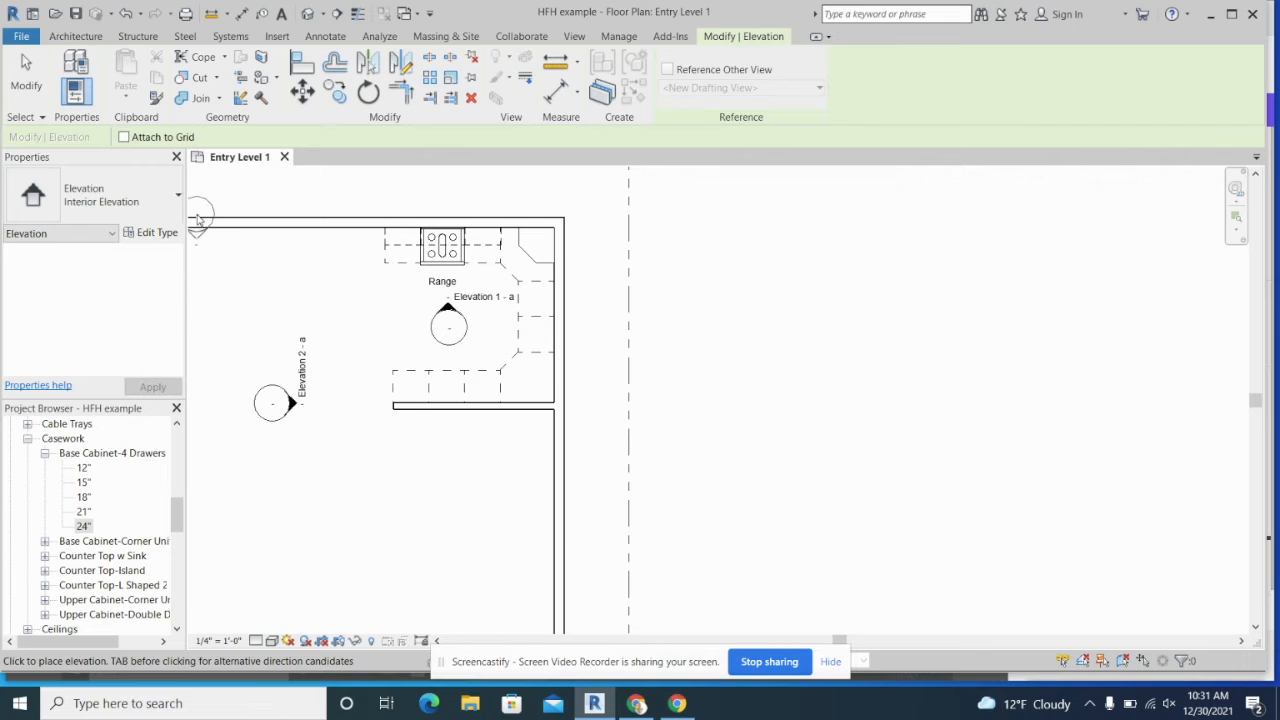
key(Escape)
key(Escape)
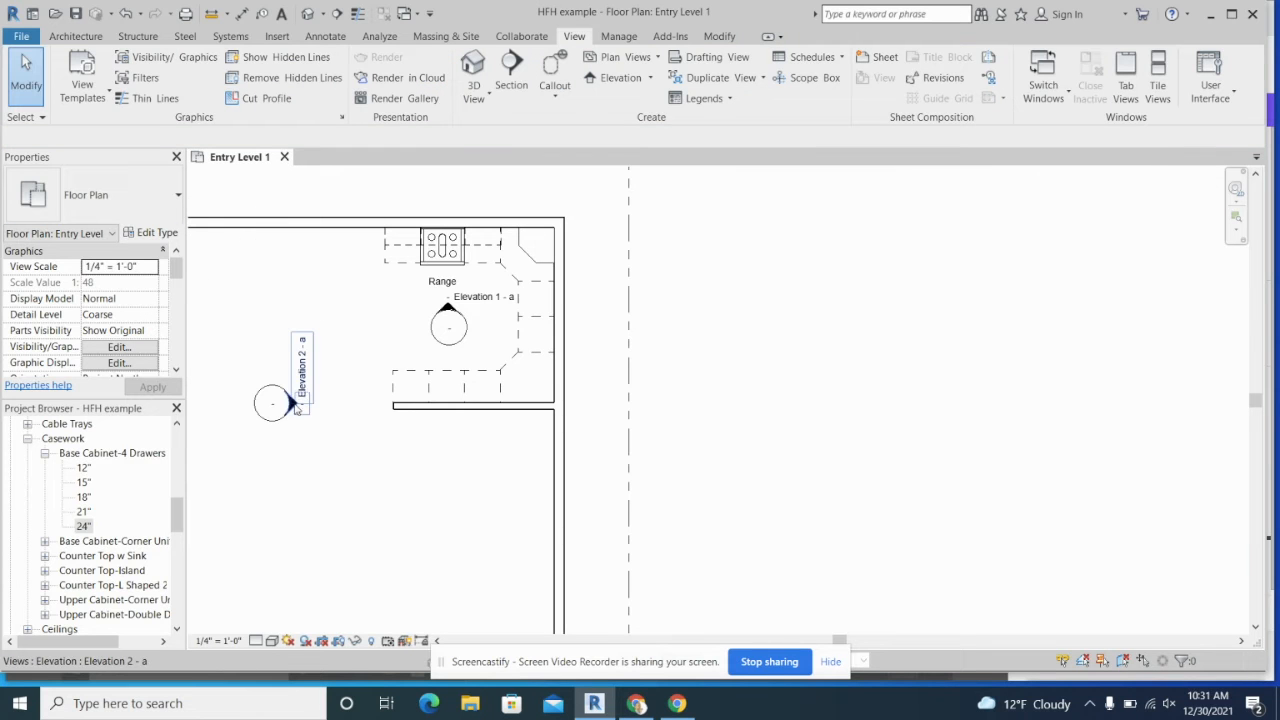
double_click(295, 404)
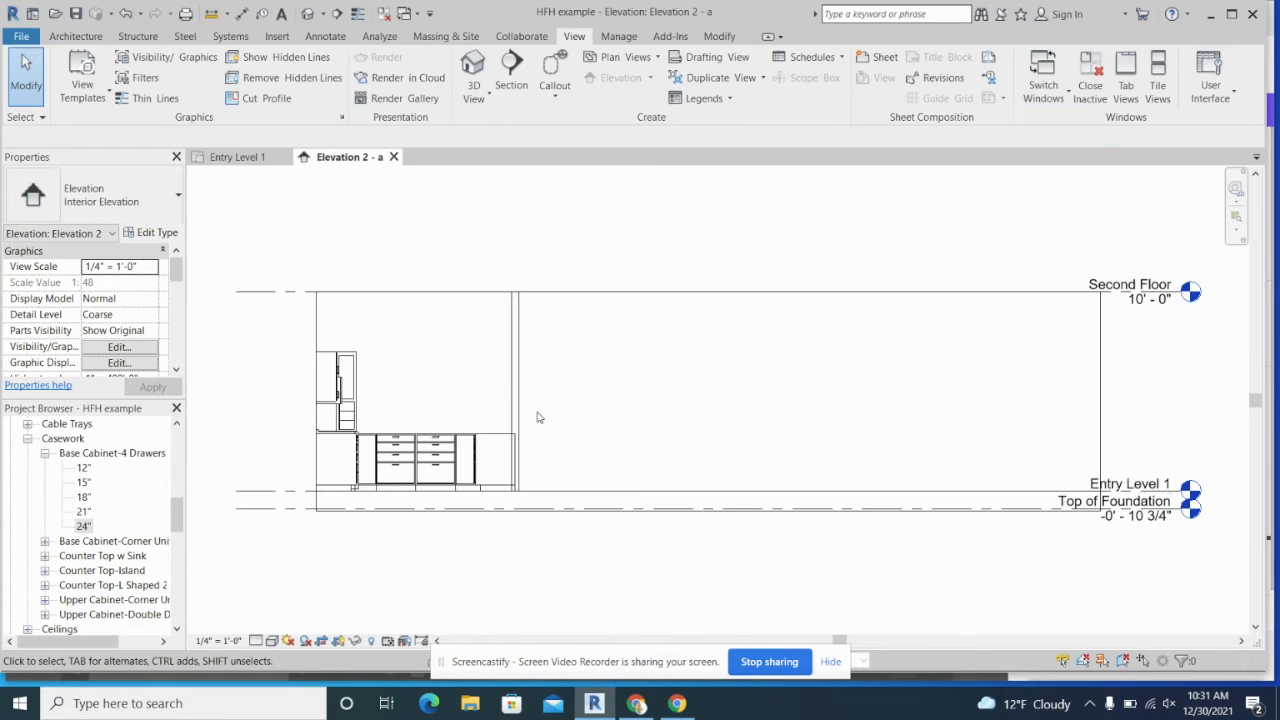
- Lower the top of the interior wall to slightly above the base cabinets, about 3' 8" high
click(515, 294)
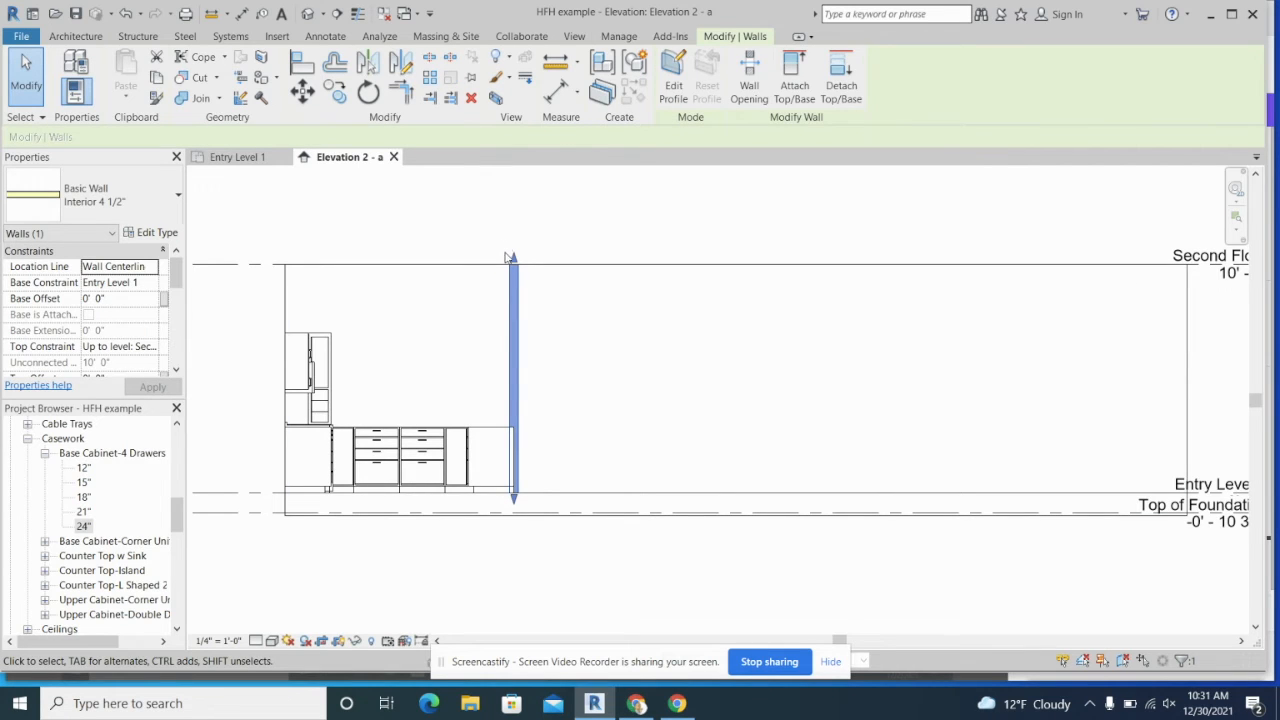
drag(513, 260, 517, 402)
scroll(520, 438, up, 2)
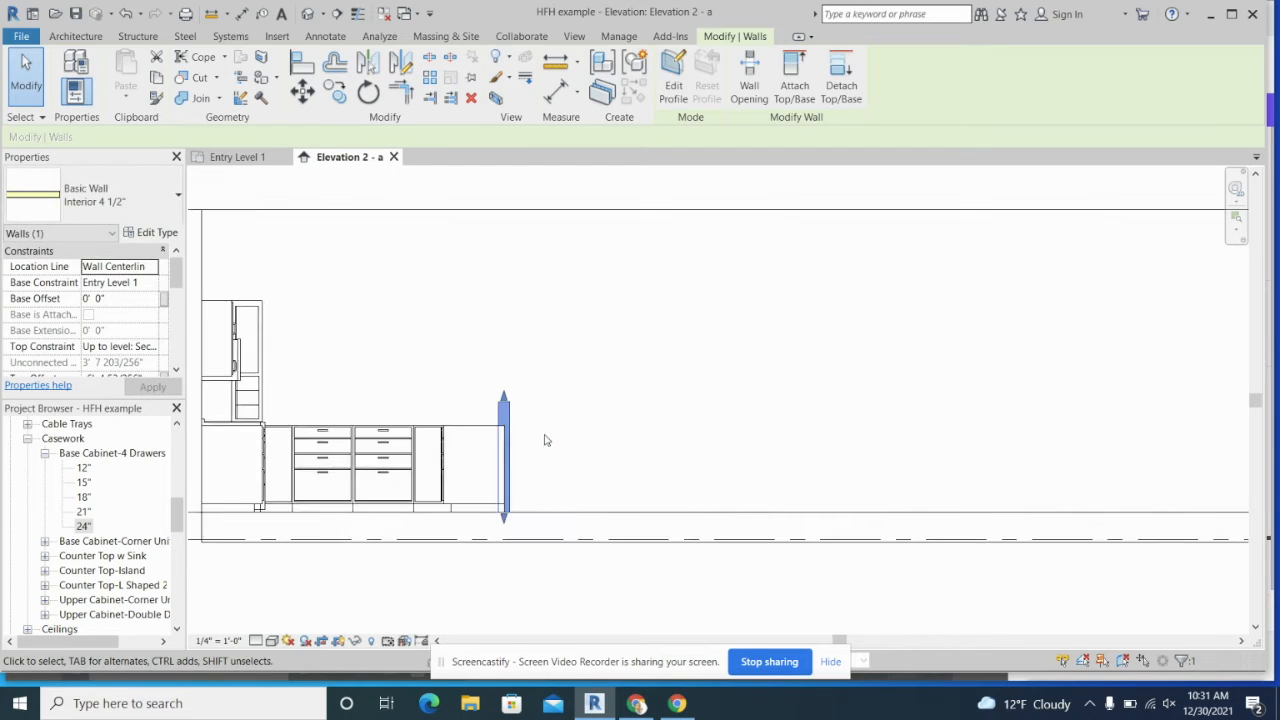
- Set the interior wall's Top Constraint to Unconnected and its Unconnected Height to 3' 6"
click(497, 410)
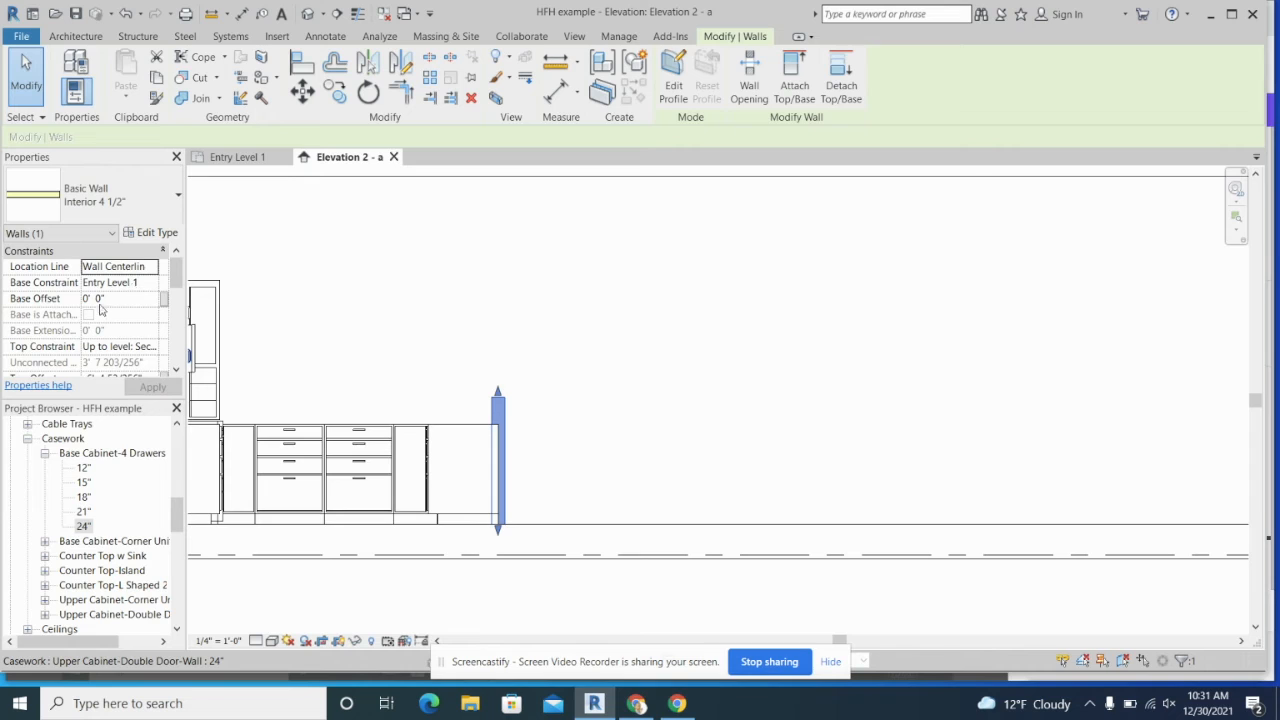
scroll(112, 326, down, 1)
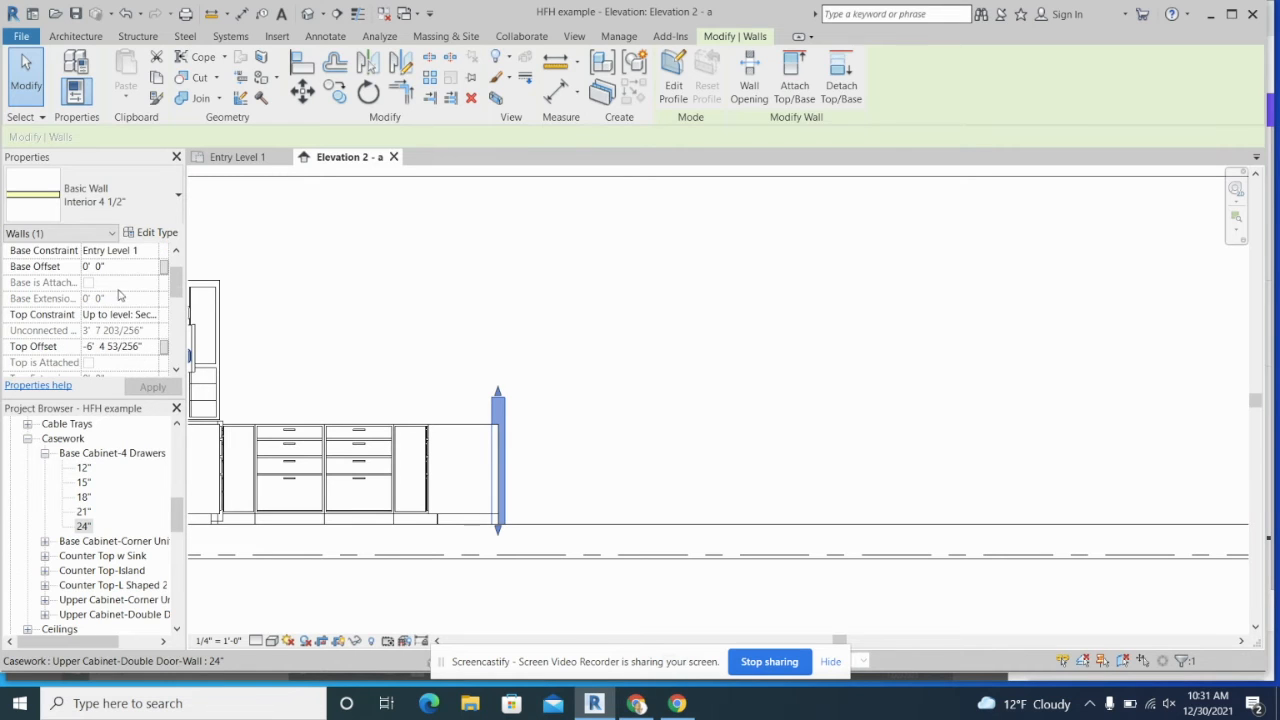
click(116, 316)
click(151, 315)
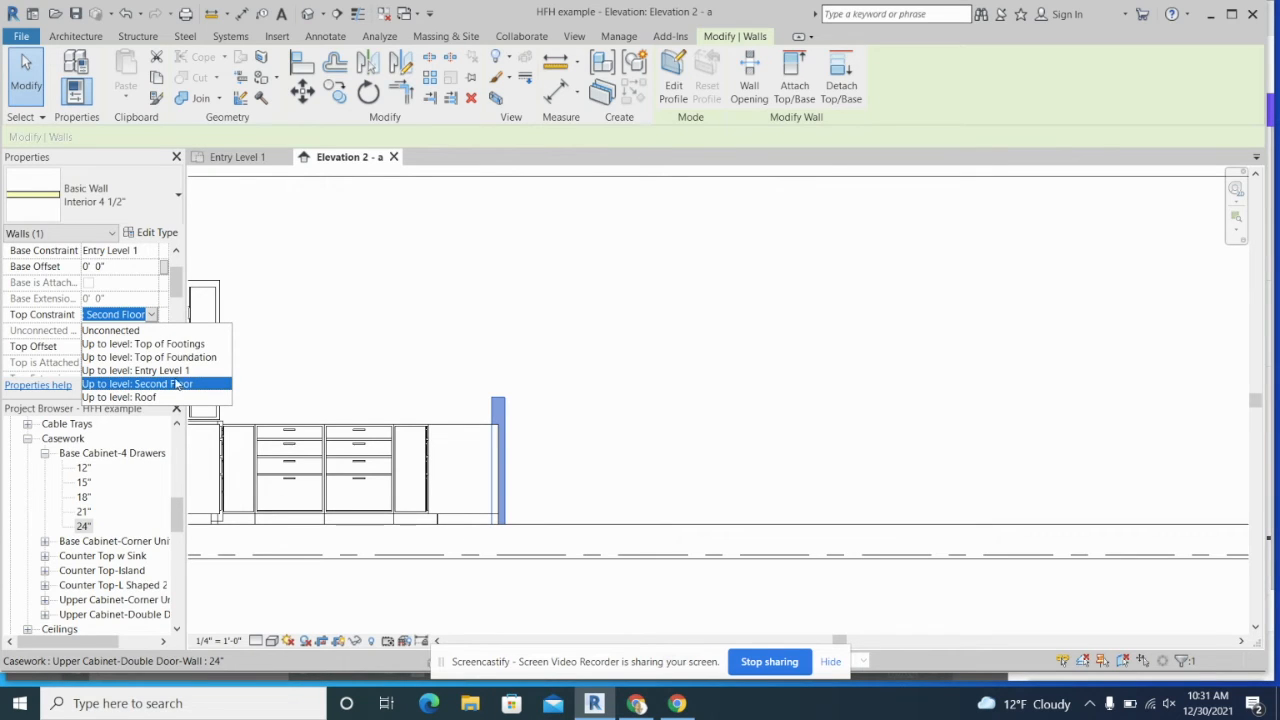
click(158, 331)
click(101, 330)
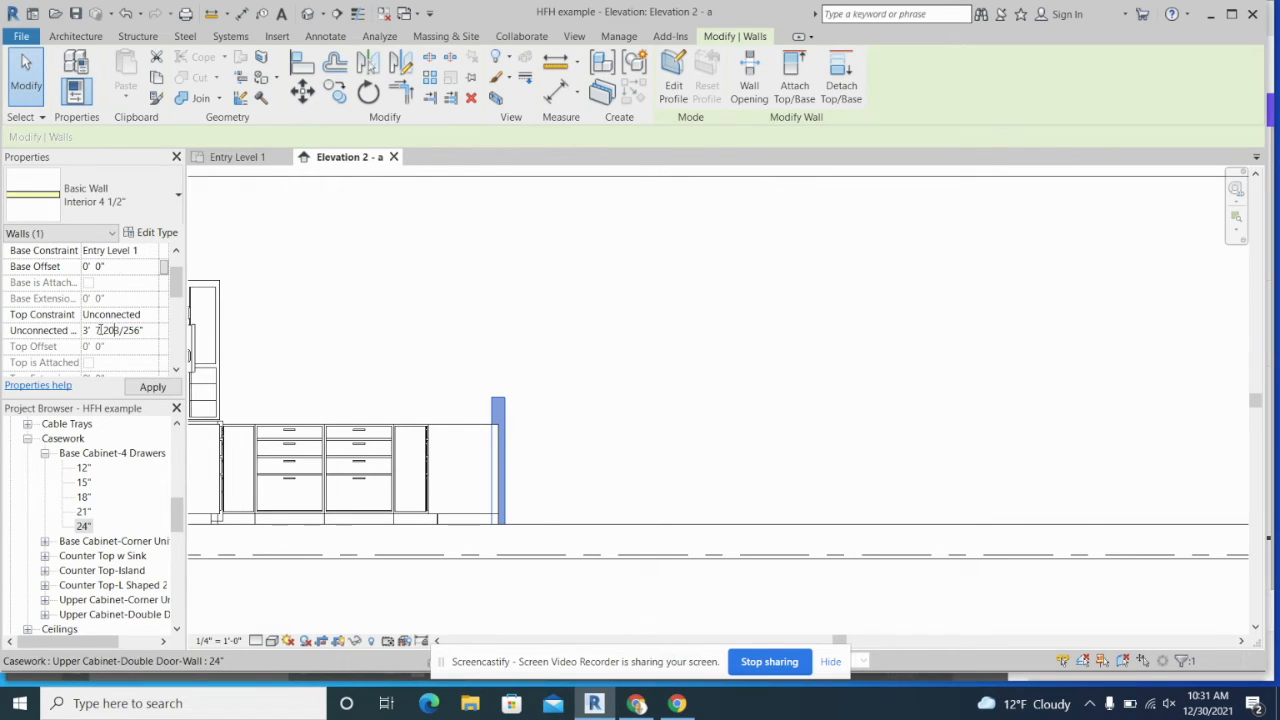
drag(95, 330, 180, 338)
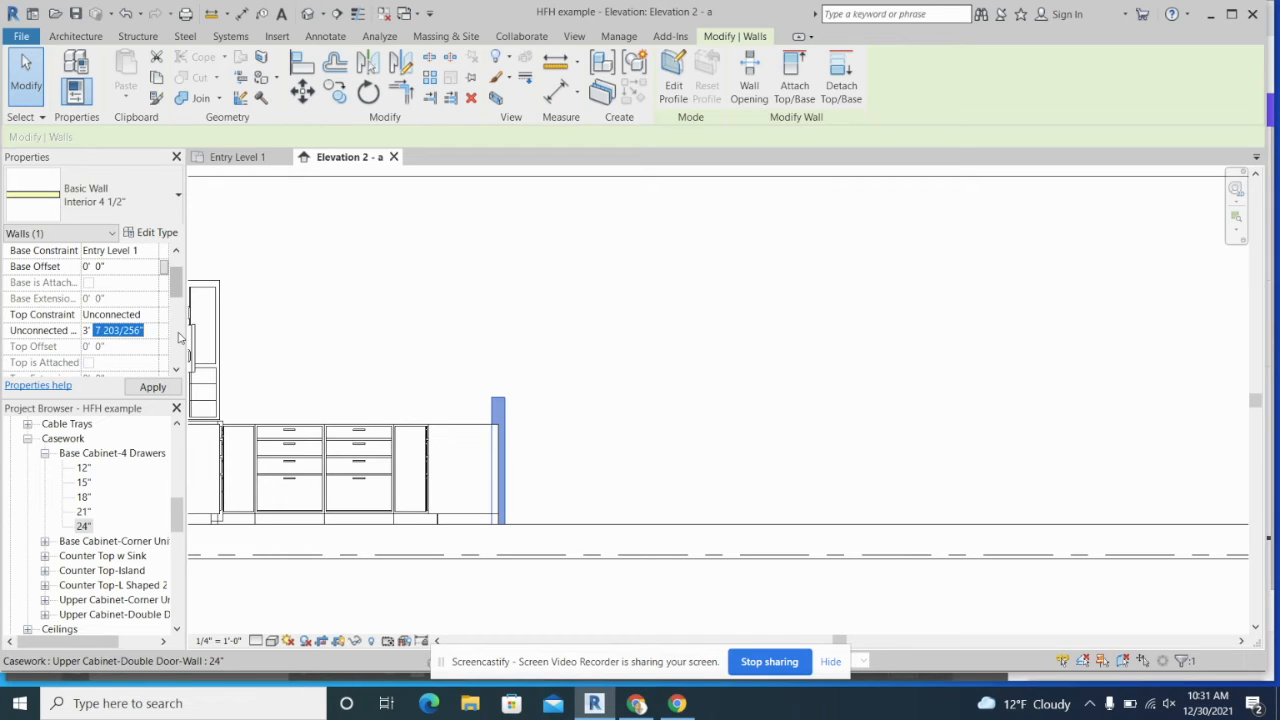
text(6)
key(Return)
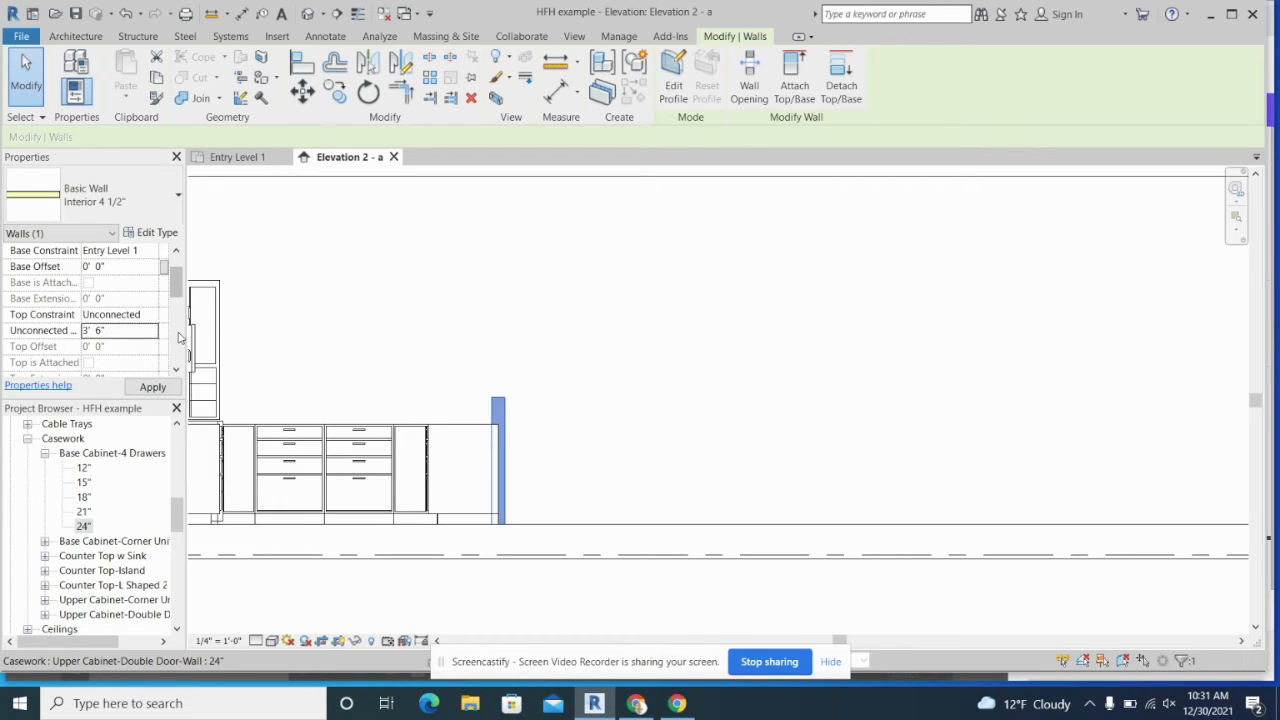
click(156, 387)
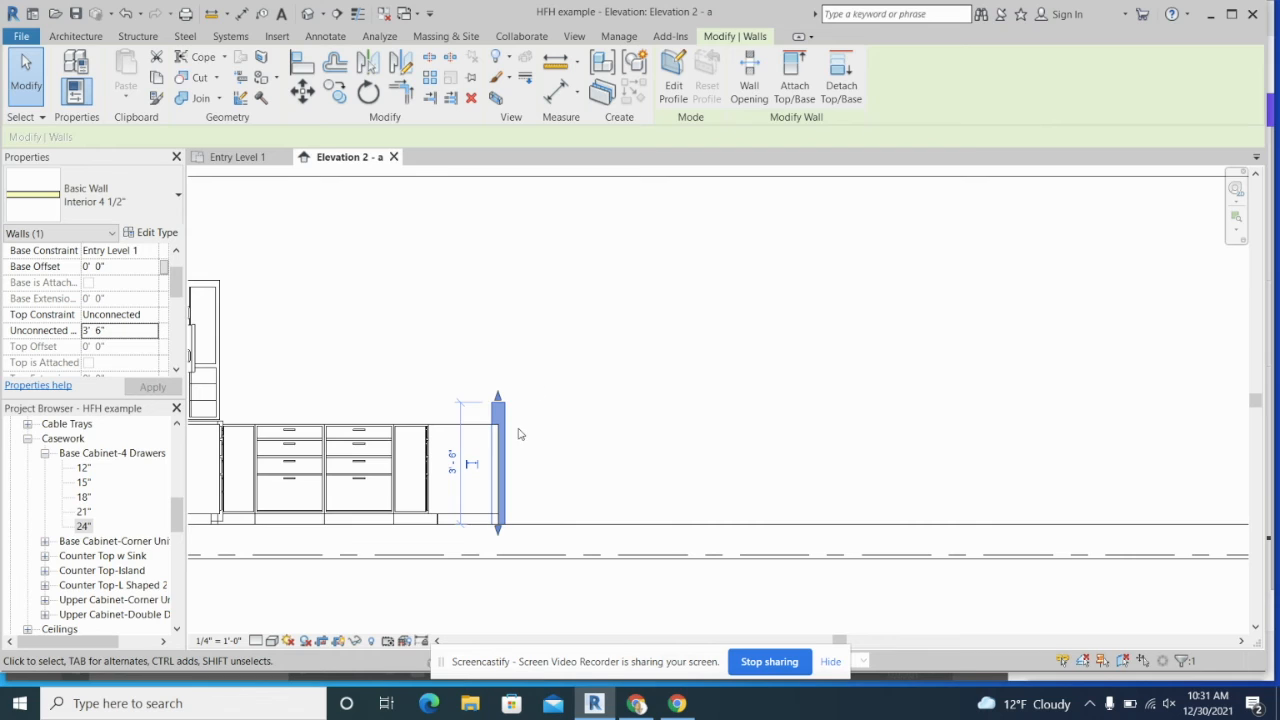
- Move the 3' 6" interior wall clear of the base cabinets and nudge it flush against their backs
scroll(505, 431, up, 2)
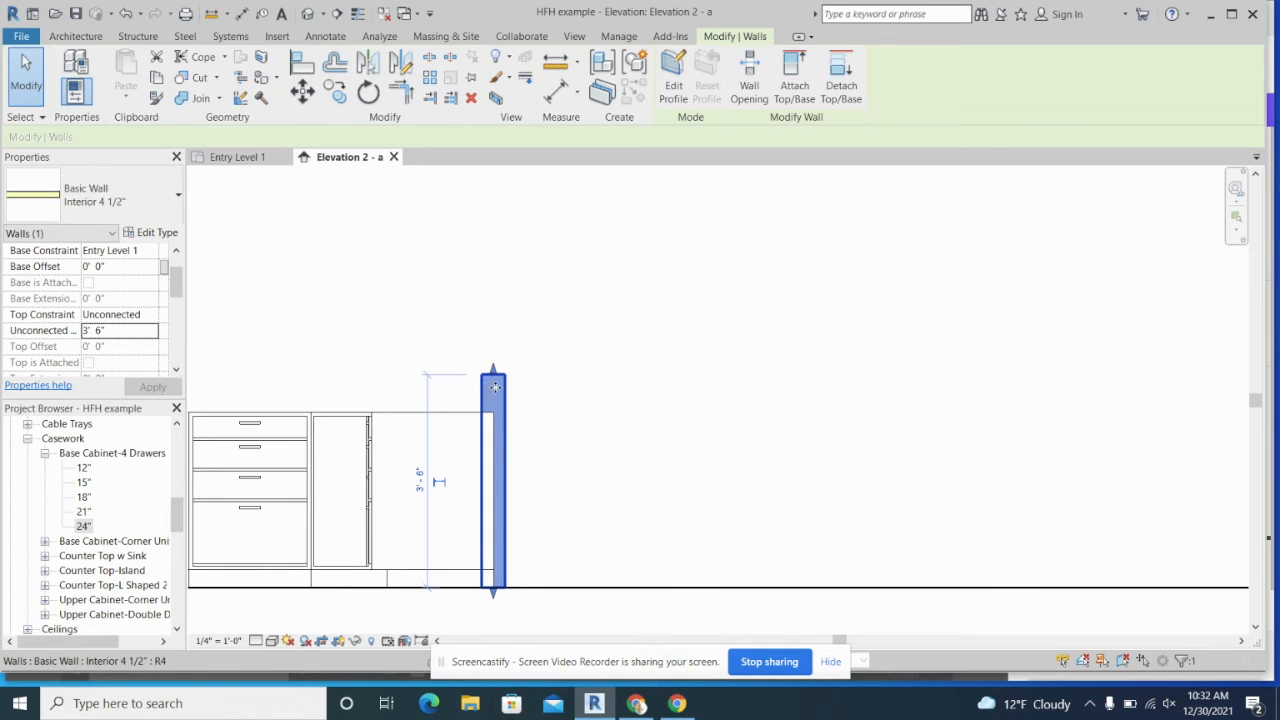
drag(521, 390, 508, 392)
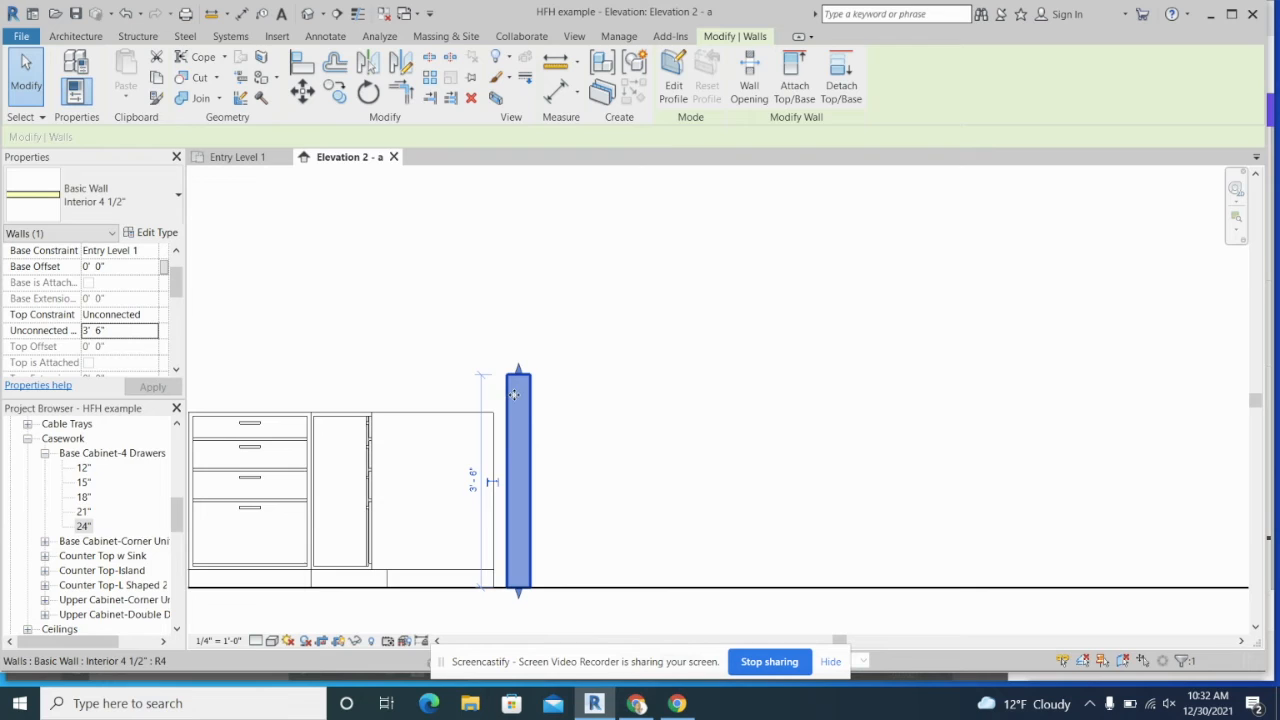
key(Left)
key(Left)
key(Left)
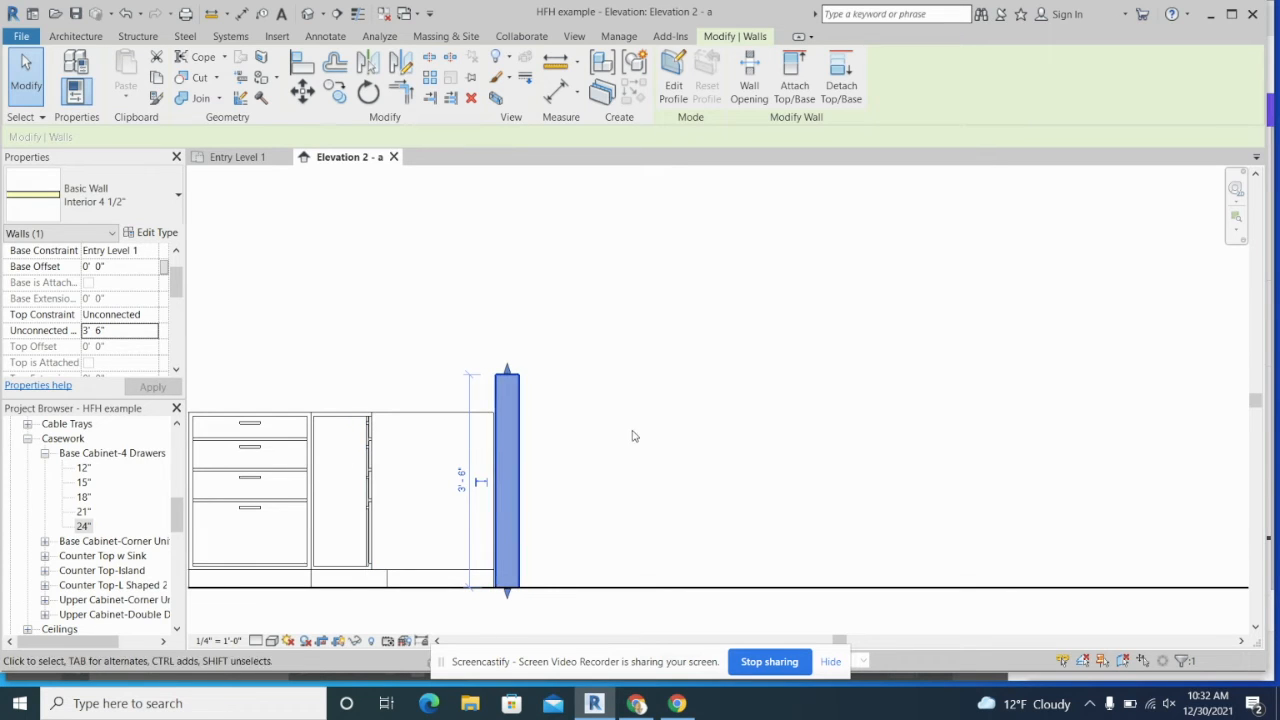
click(591, 437)
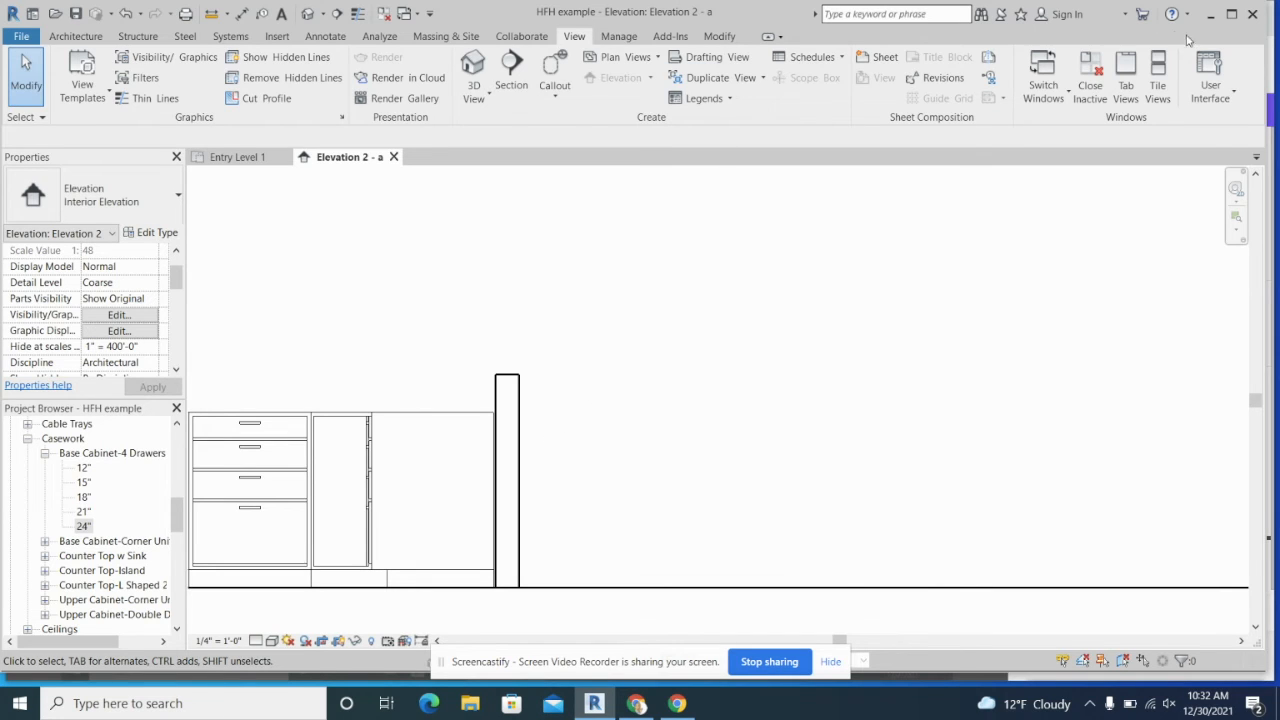
- Tile the elevation and floor plan views side by side and check the type properties of the 48" Depth Counter Top-Island
click(1158, 82)
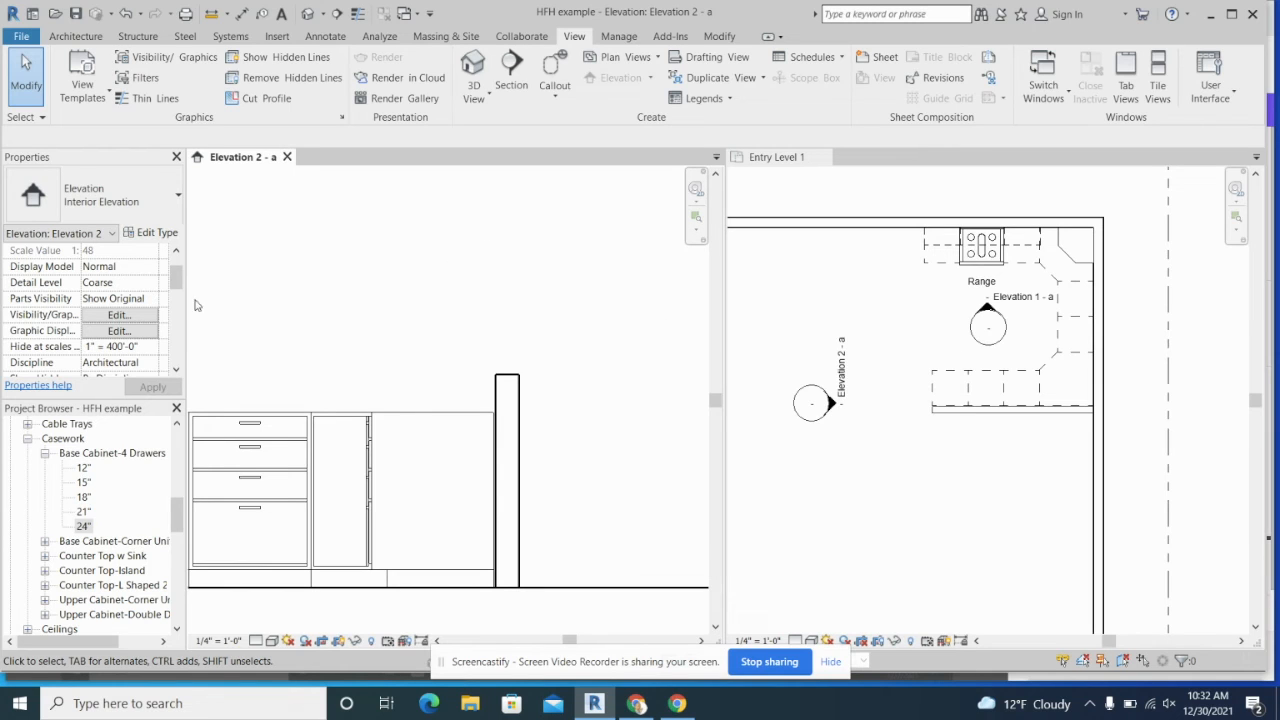
click(46, 455)
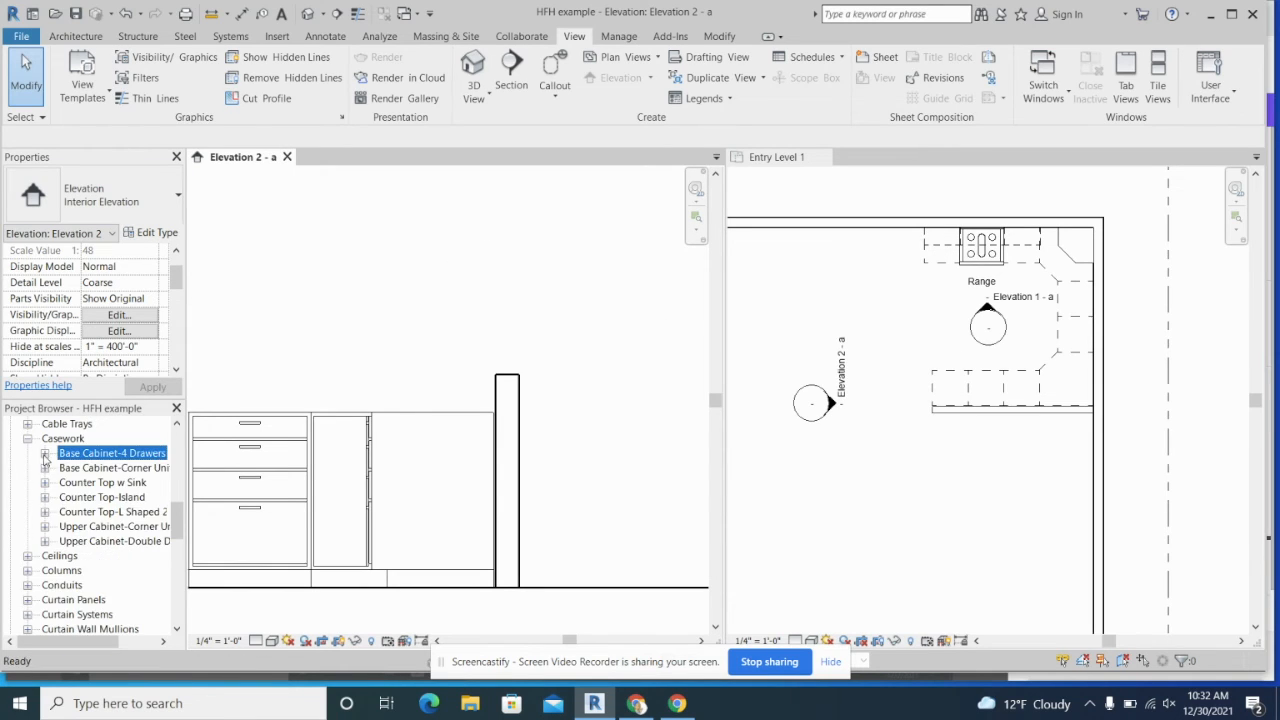
click(67, 498)
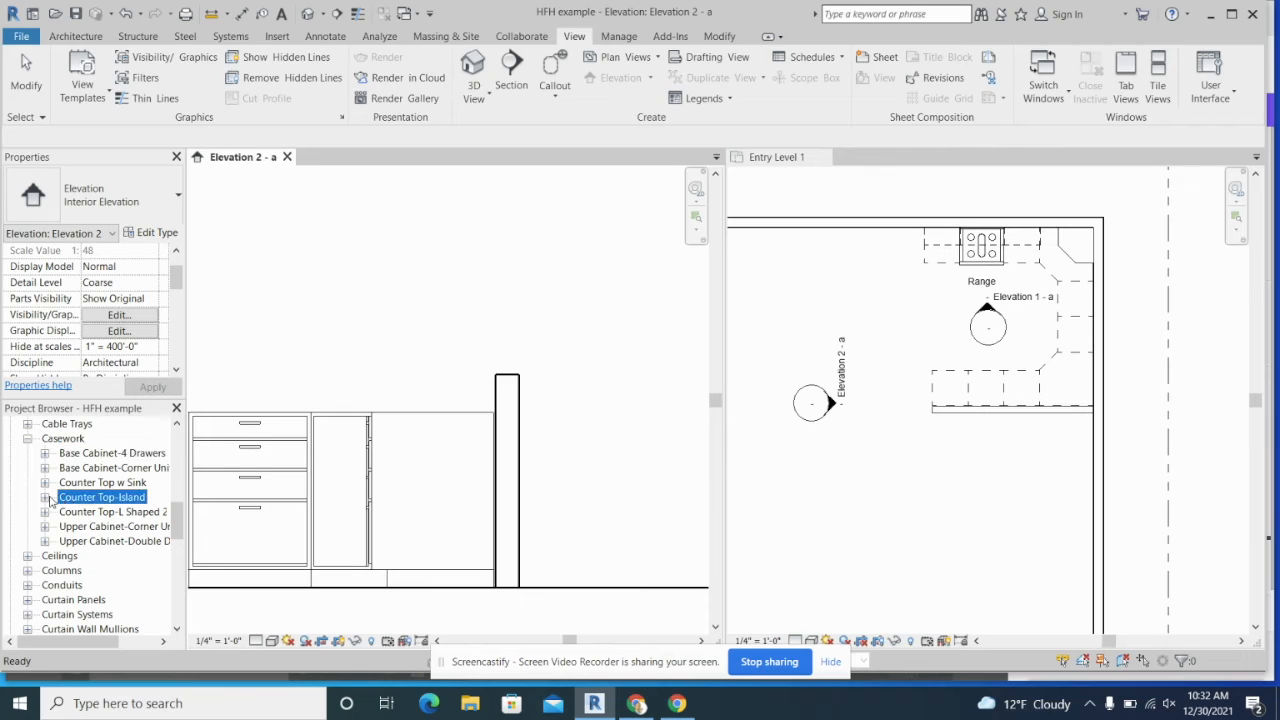
click(45, 498)
click(92, 512)
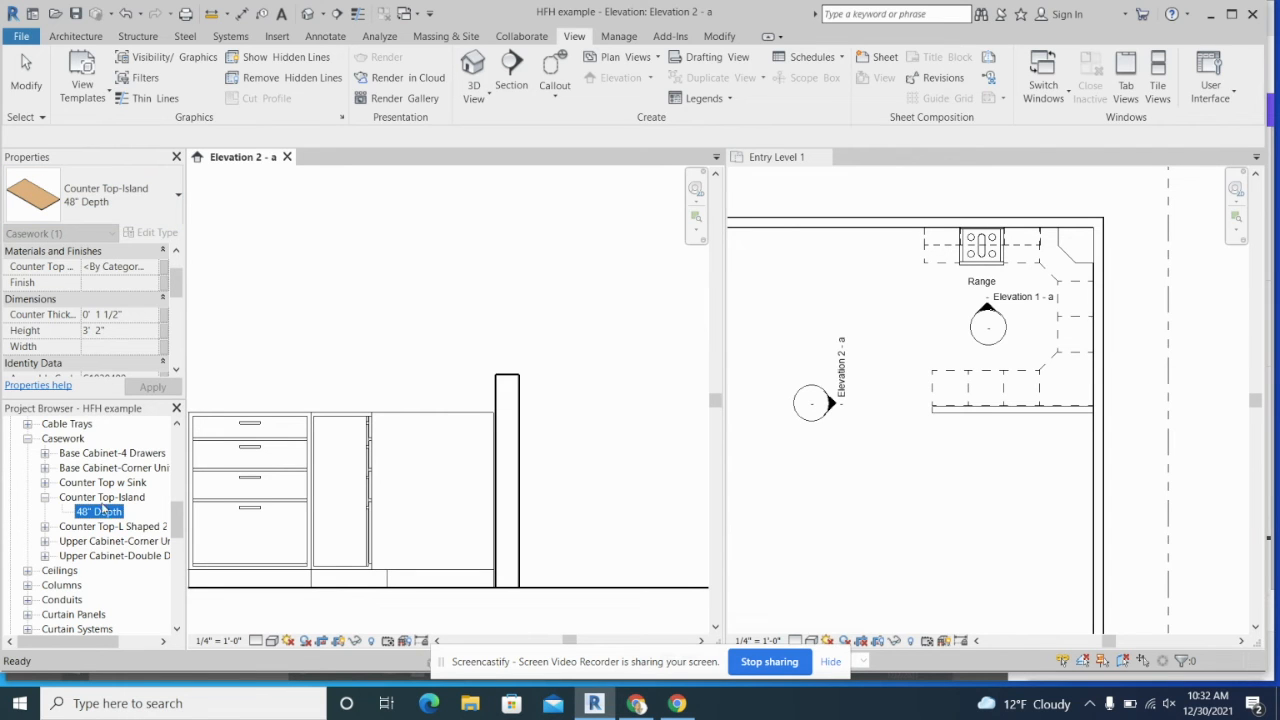
double_click(99, 512)
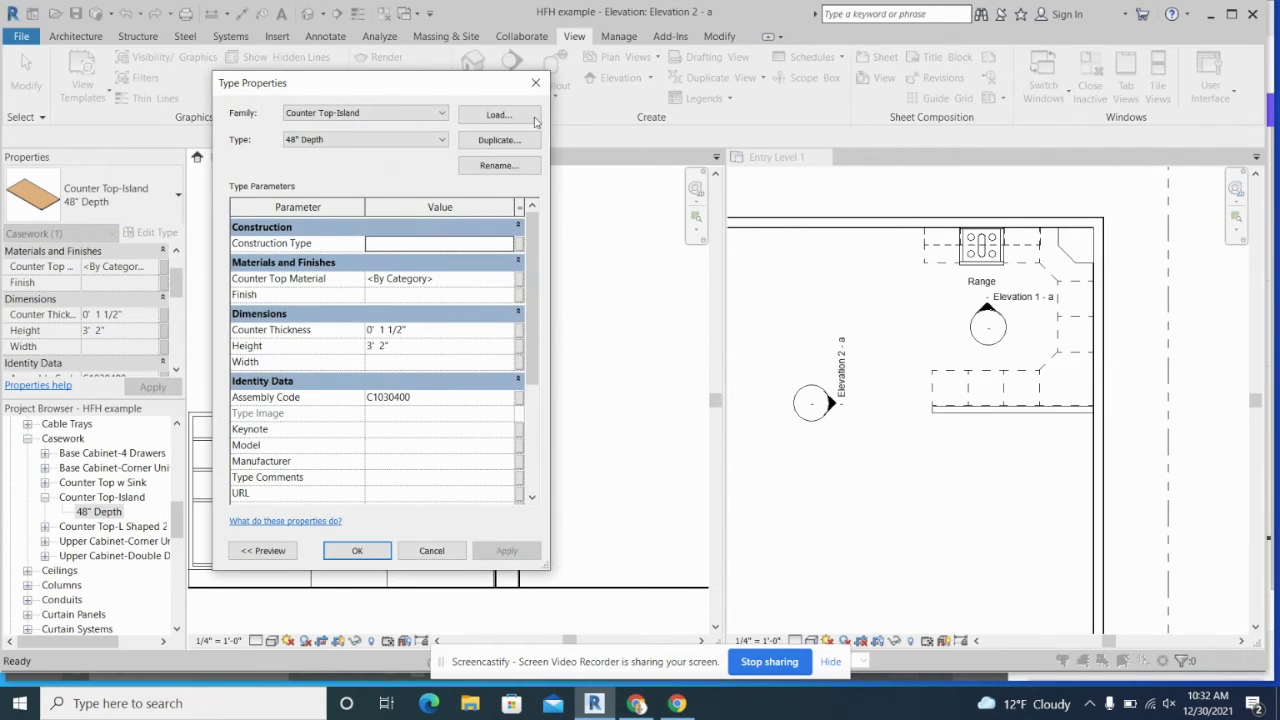
click(372, 550)
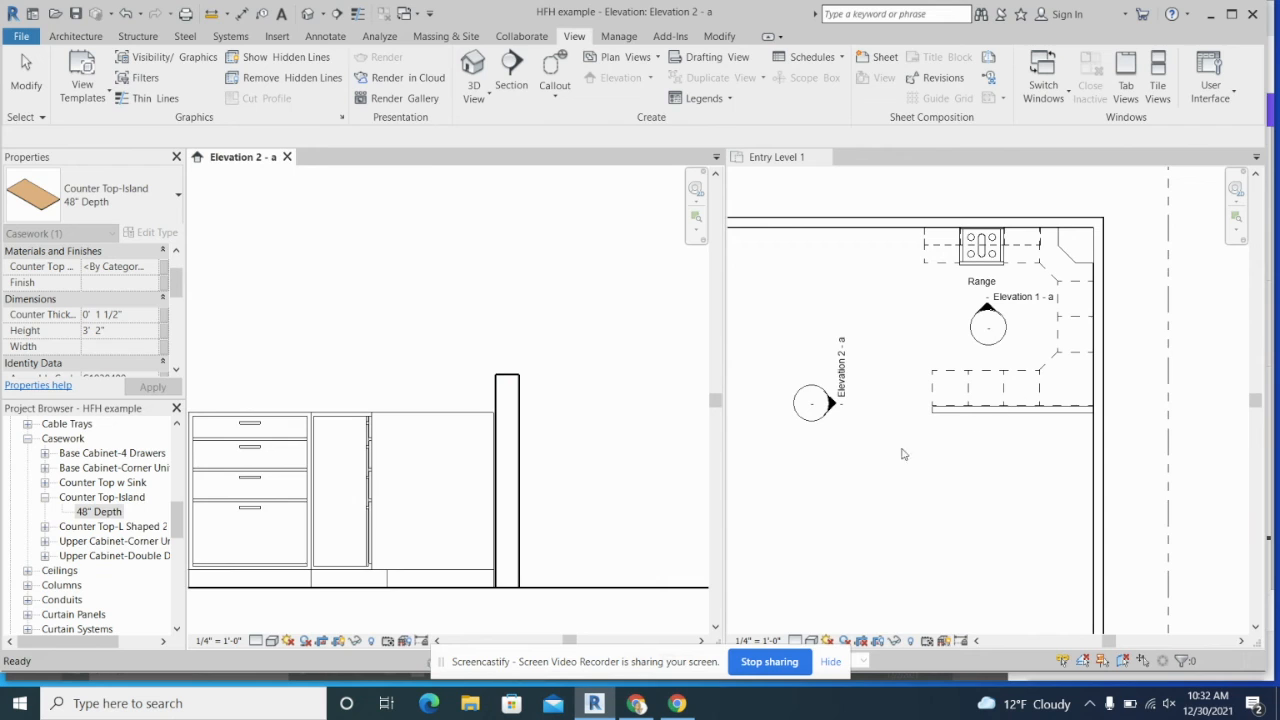
- Place a 48" Depth Counter Top-Island over the low wall from its free end and stretch it to the exterior wall, 9' 0" long
drag(103, 518, 1011, 437)
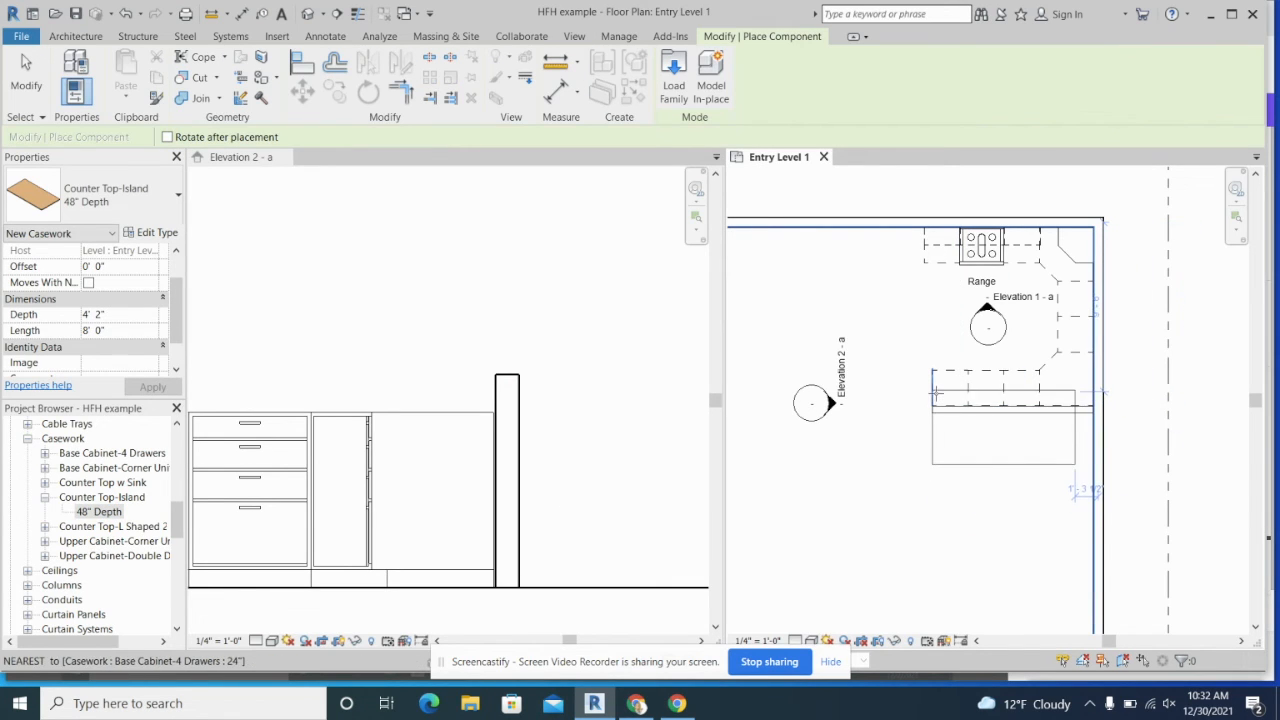
click(932, 388)
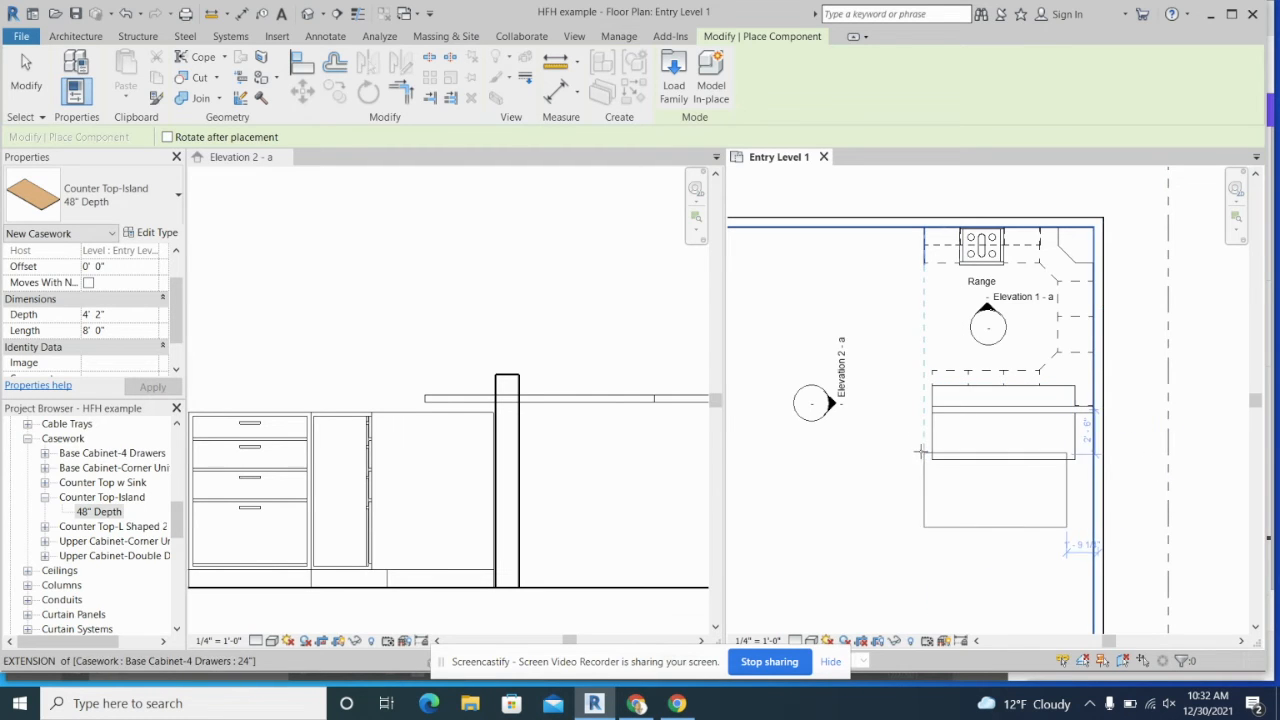
key(Escape)
click(1060, 434)
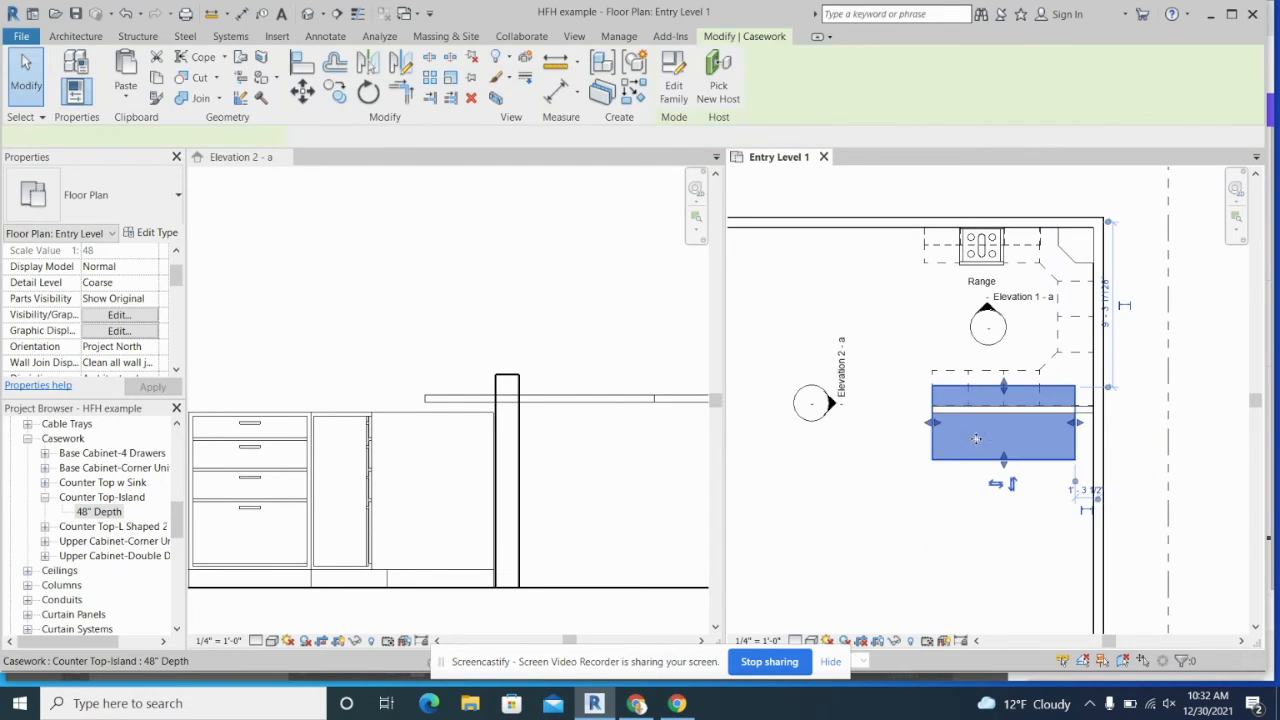
scroll(1065, 428, up, 2)
drag(1093, 405, 1120, 405)
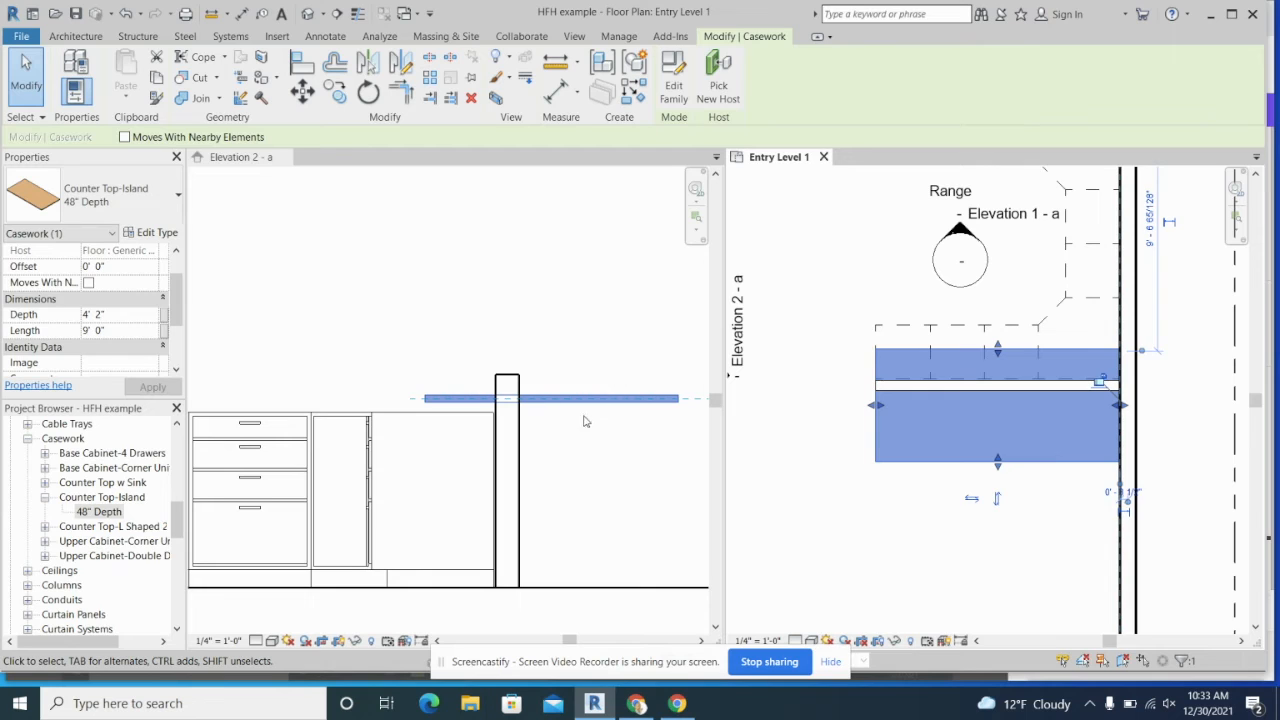
- Raise the island countertop onto the top of the low wall by setting its Offset to 5 1/2"
click(100, 266)
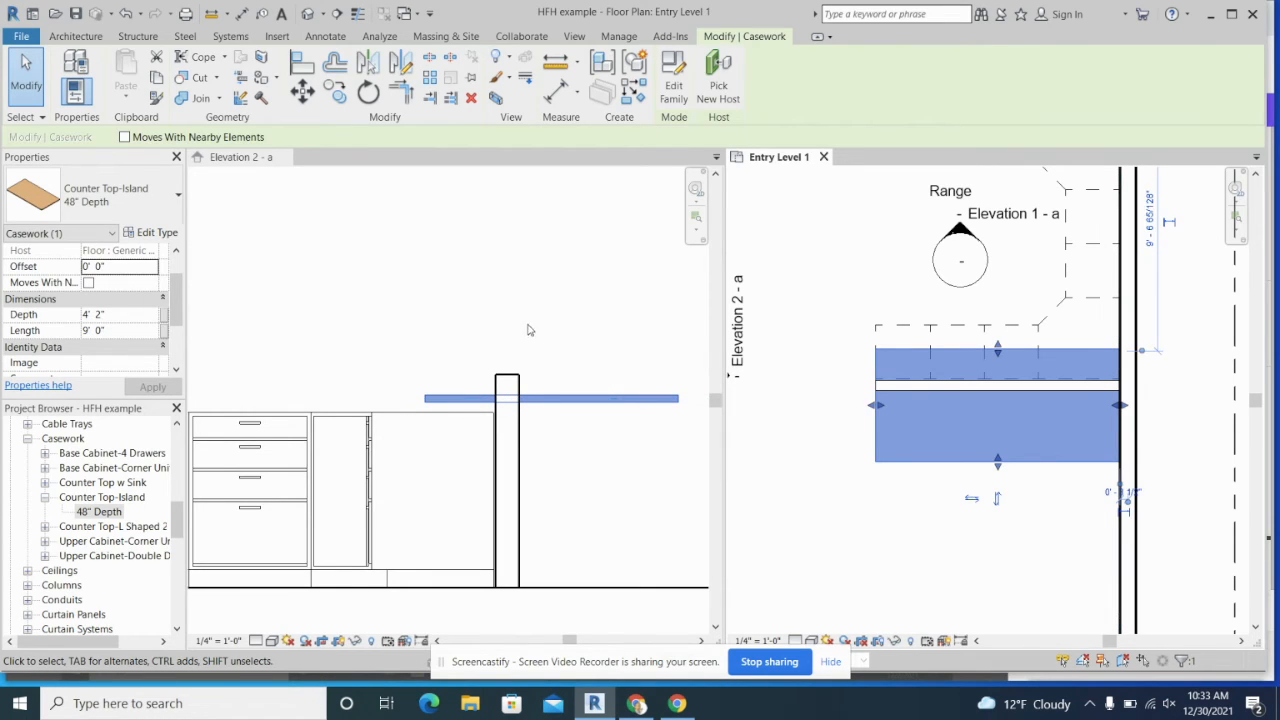
click(99, 267)
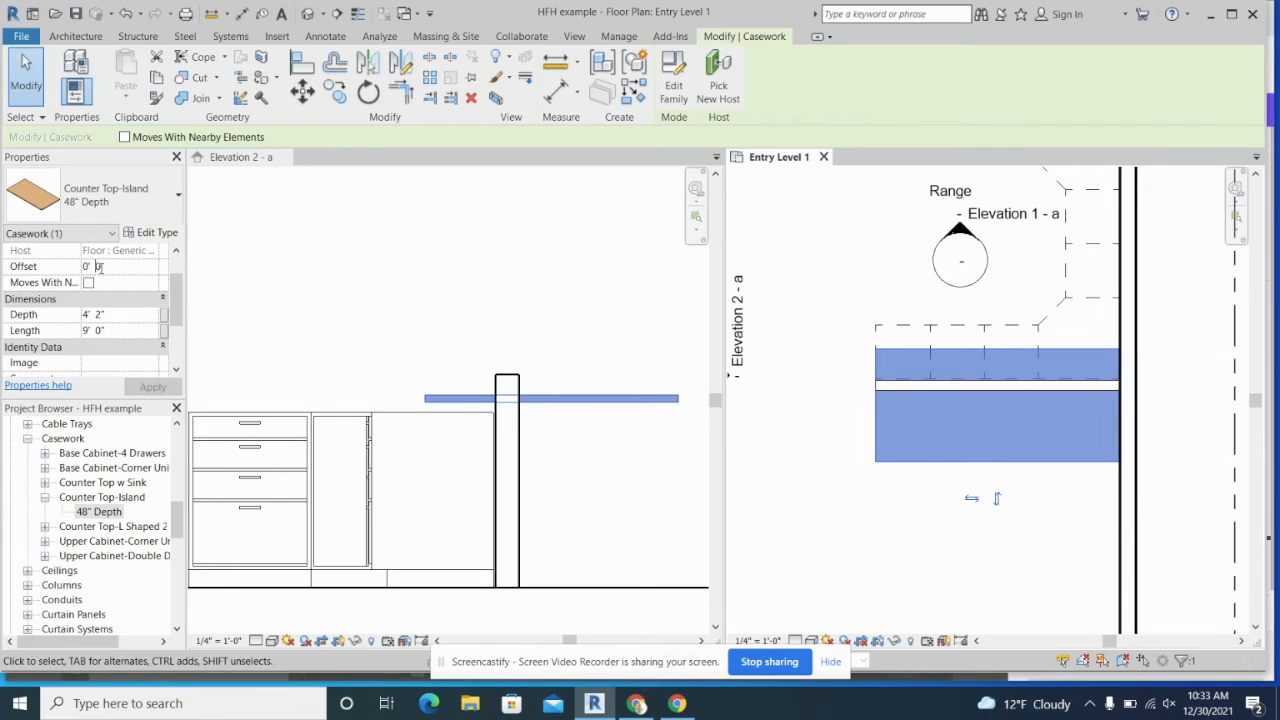
key(BackSpace)
key(BackSpace)
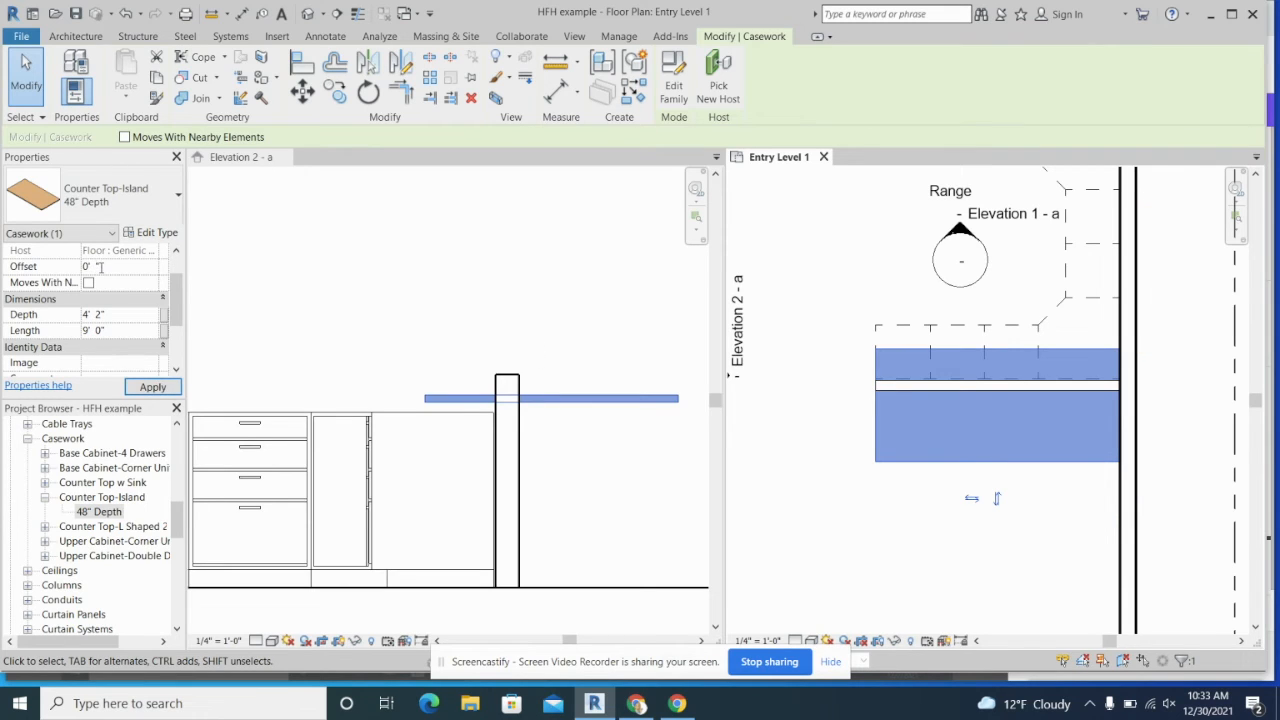
key(Return)
click(148, 386)
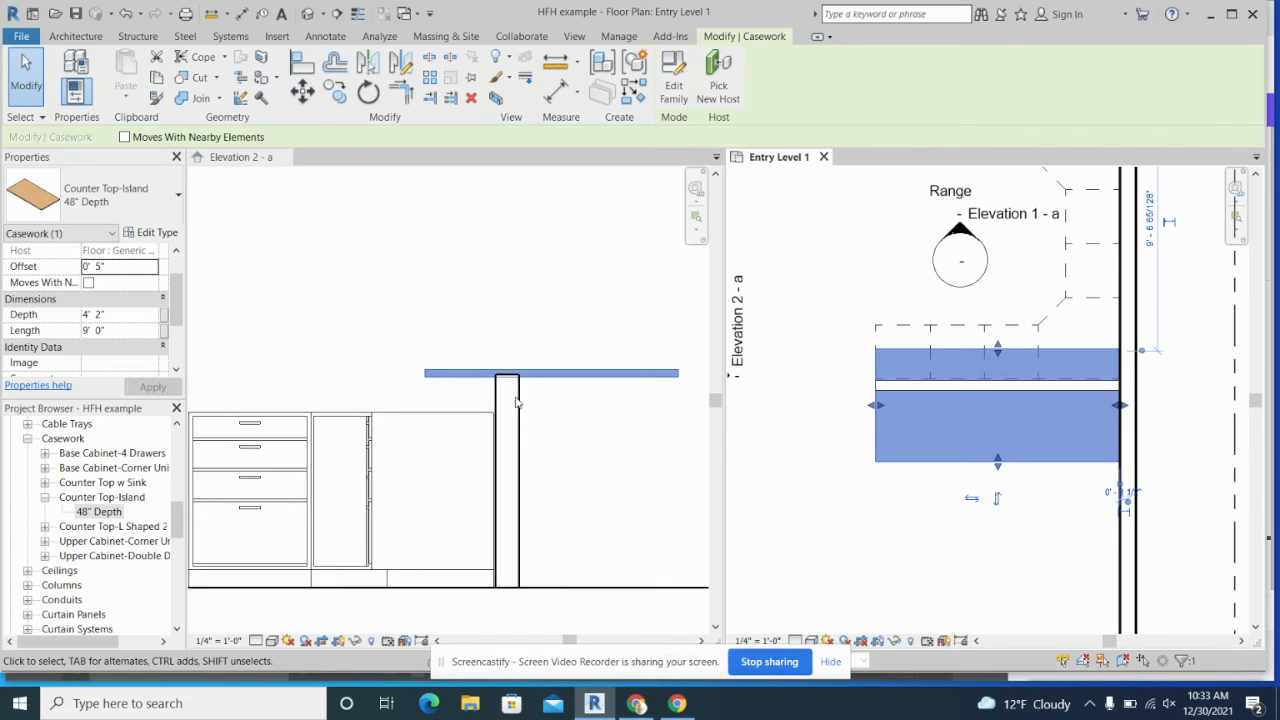
click(100, 267)
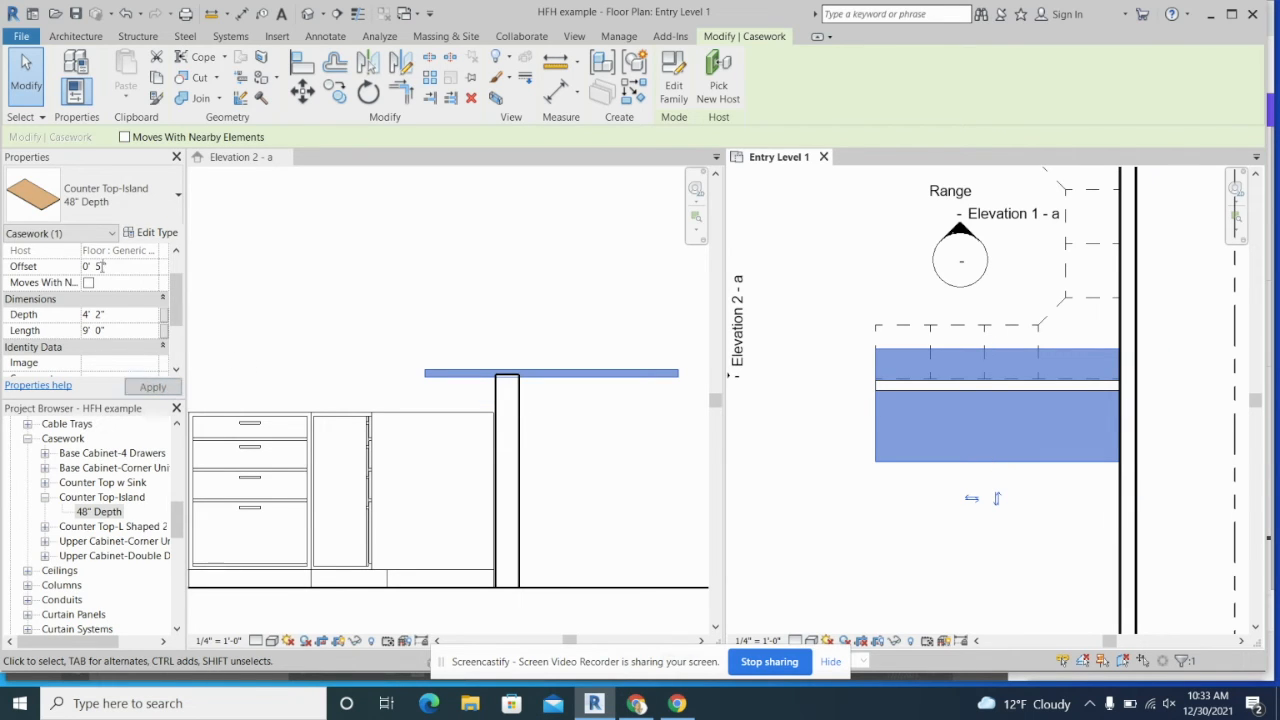
text(1/2)
click(148, 386)
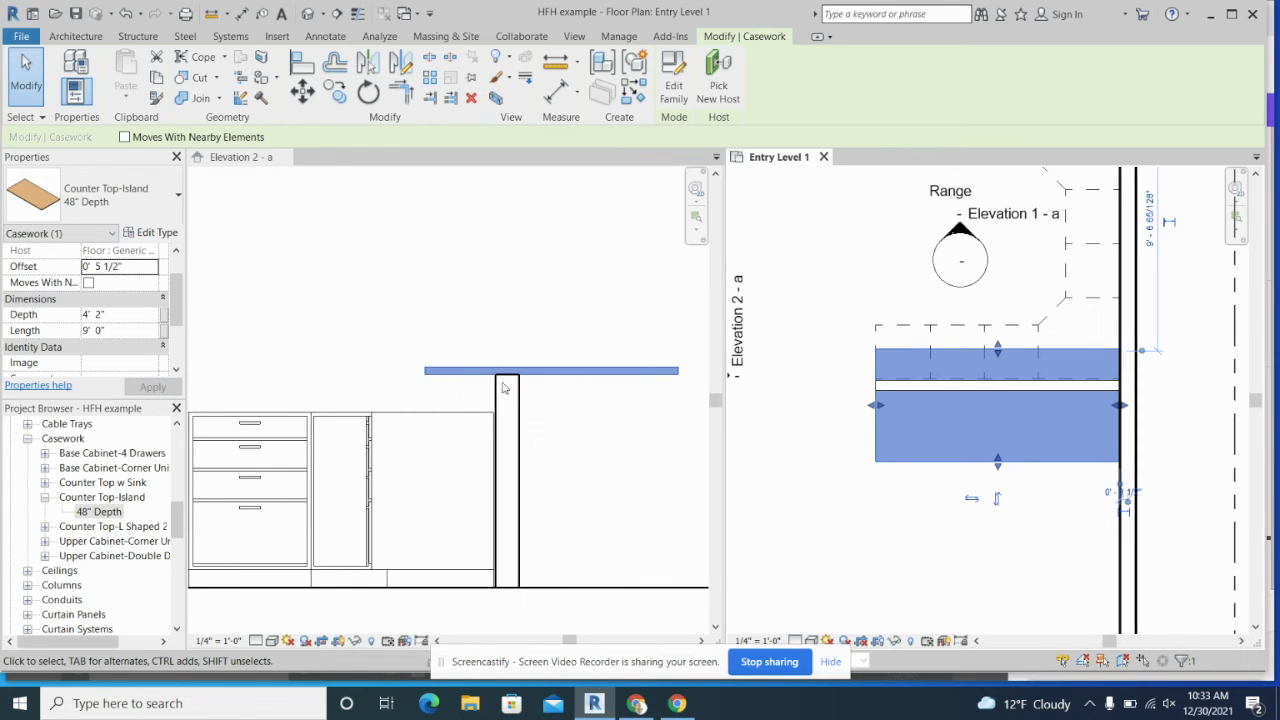
- Narrow the countertop from both long edges to about 2' 0 1/2" deep and dimension its outer edge to the low wall's outer face
drag(997, 357, 997, 373)
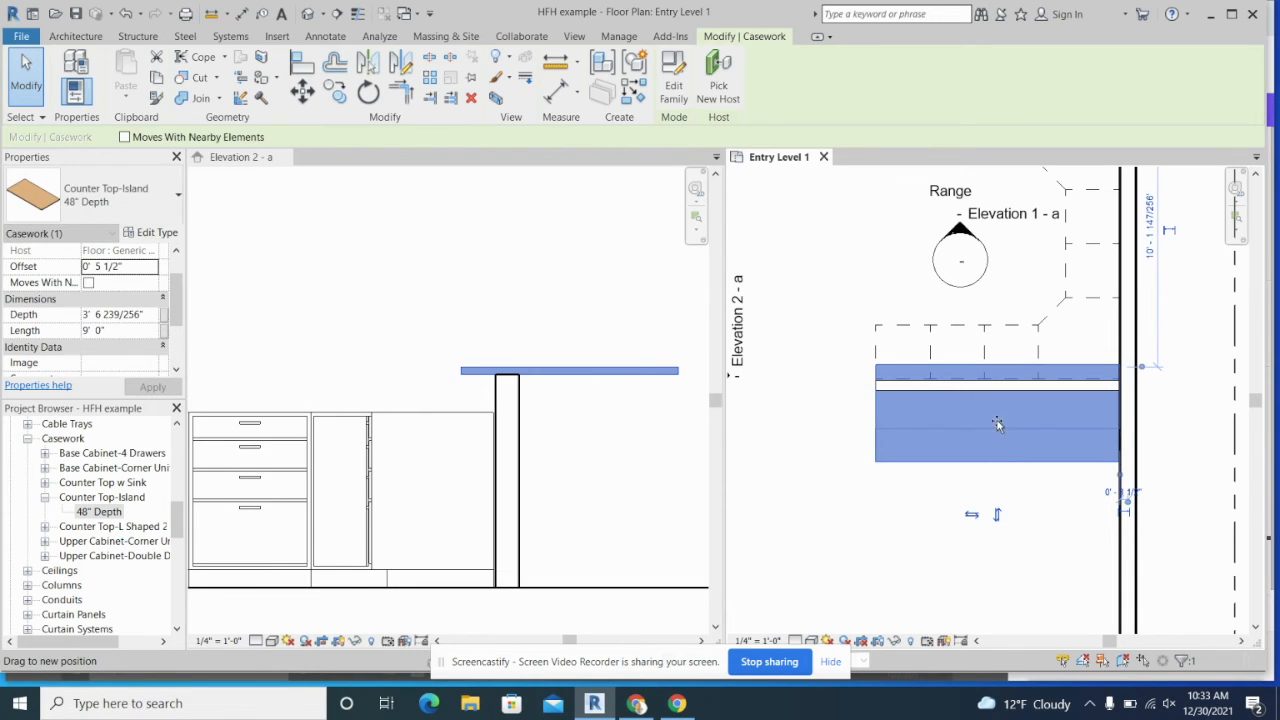
drag(997, 424, 997, 420)
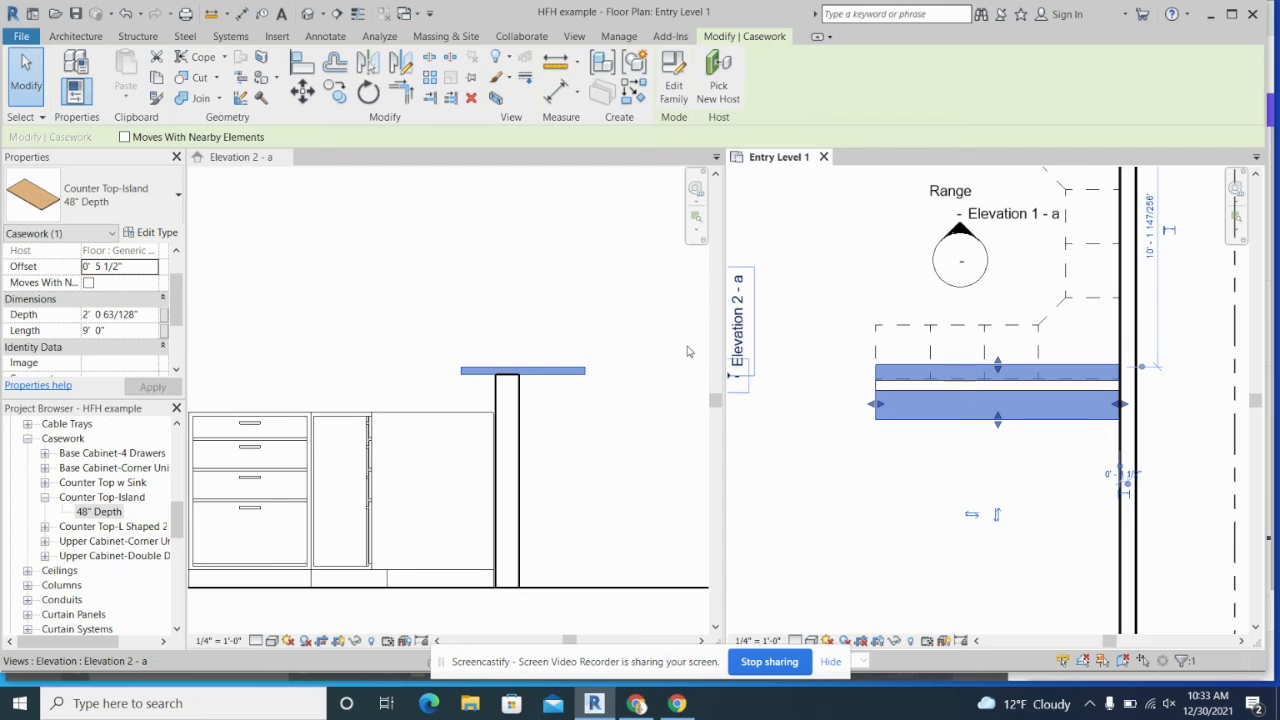
click(556, 90)
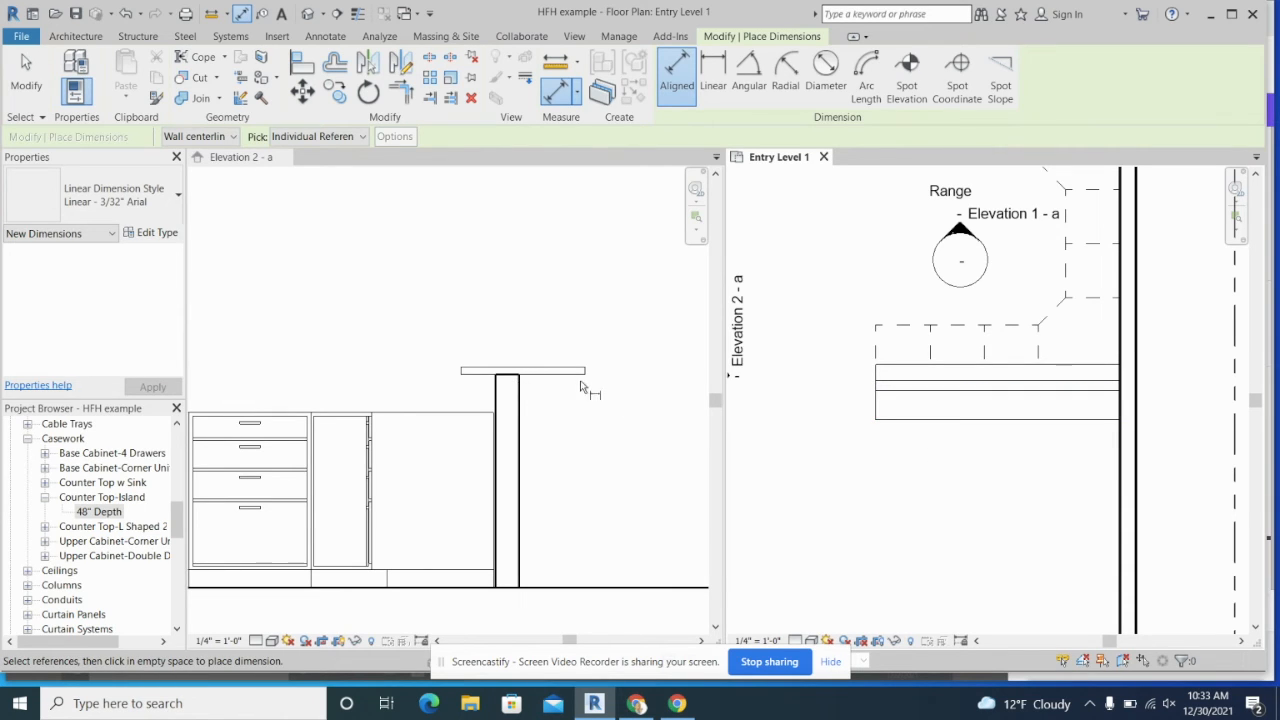
click(909, 425)
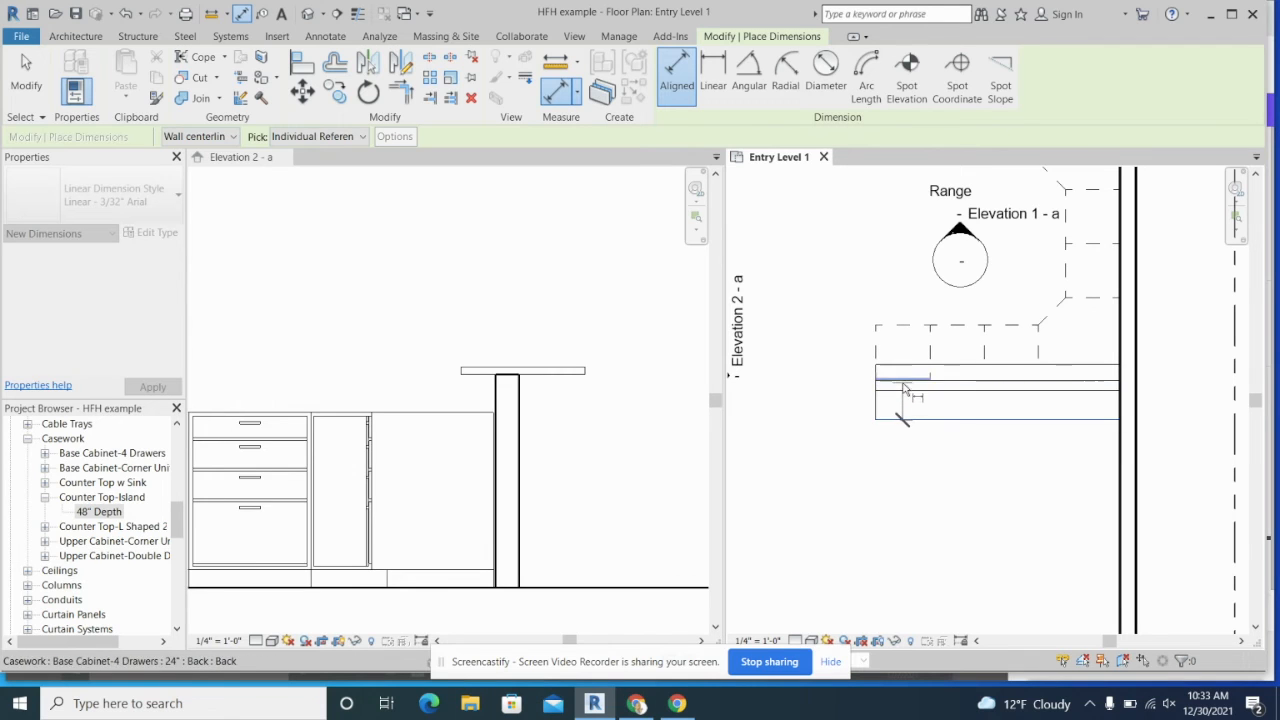
click(898, 393)
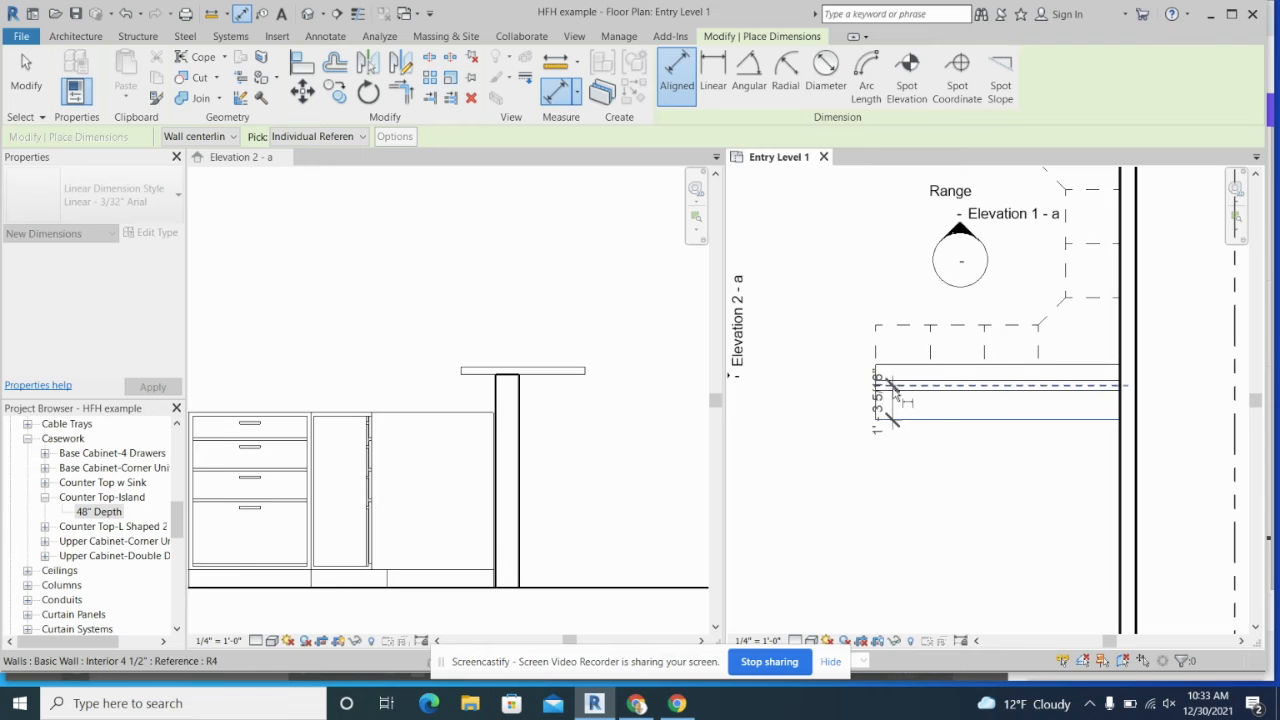
click(827, 400)
click(849, 387)
click(849, 382)
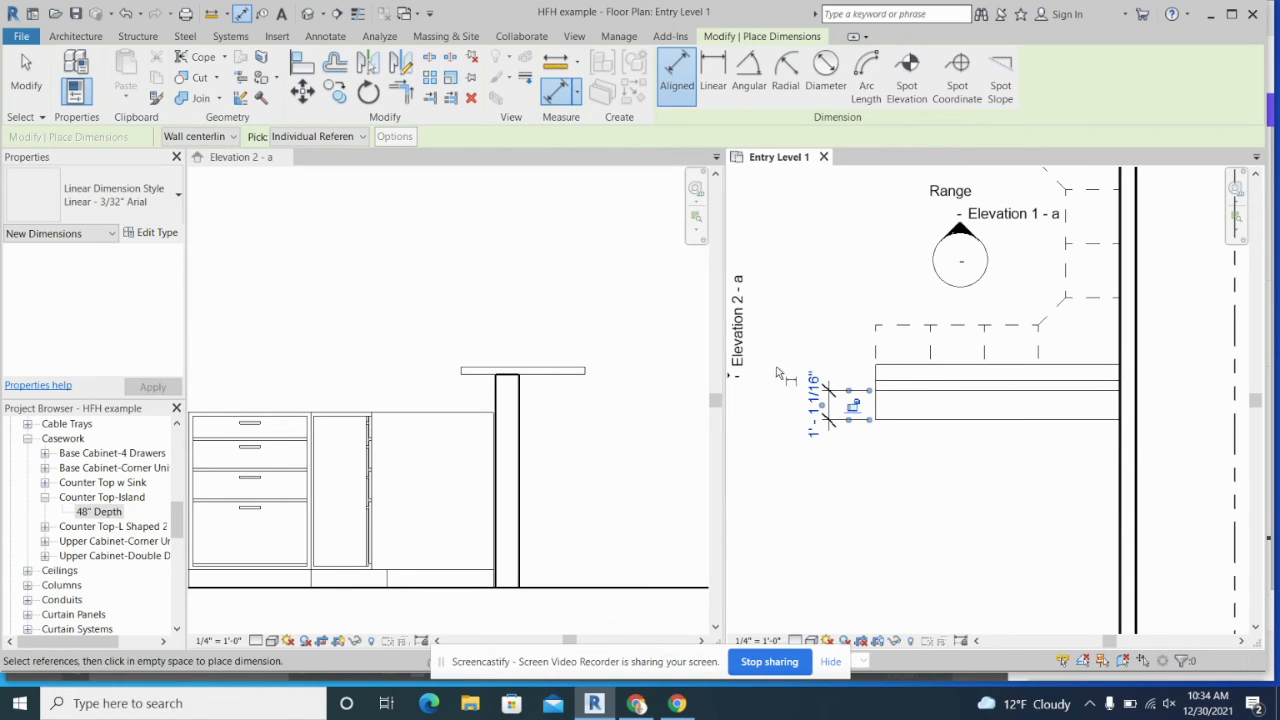
click(889, 419)
key(Escape)
key(Escape)
- Set the countertop's overhang beyond the low wall's outer face to 1' 0"
click(857, 418)
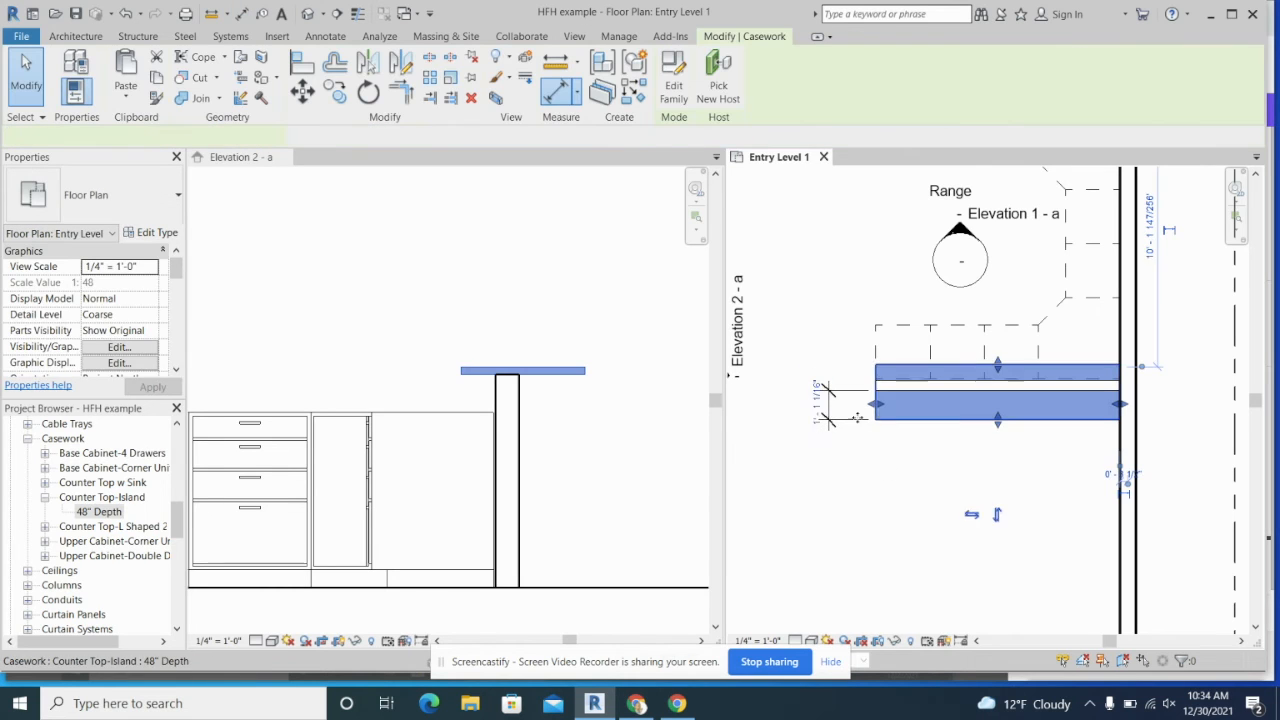
click(818, 402)
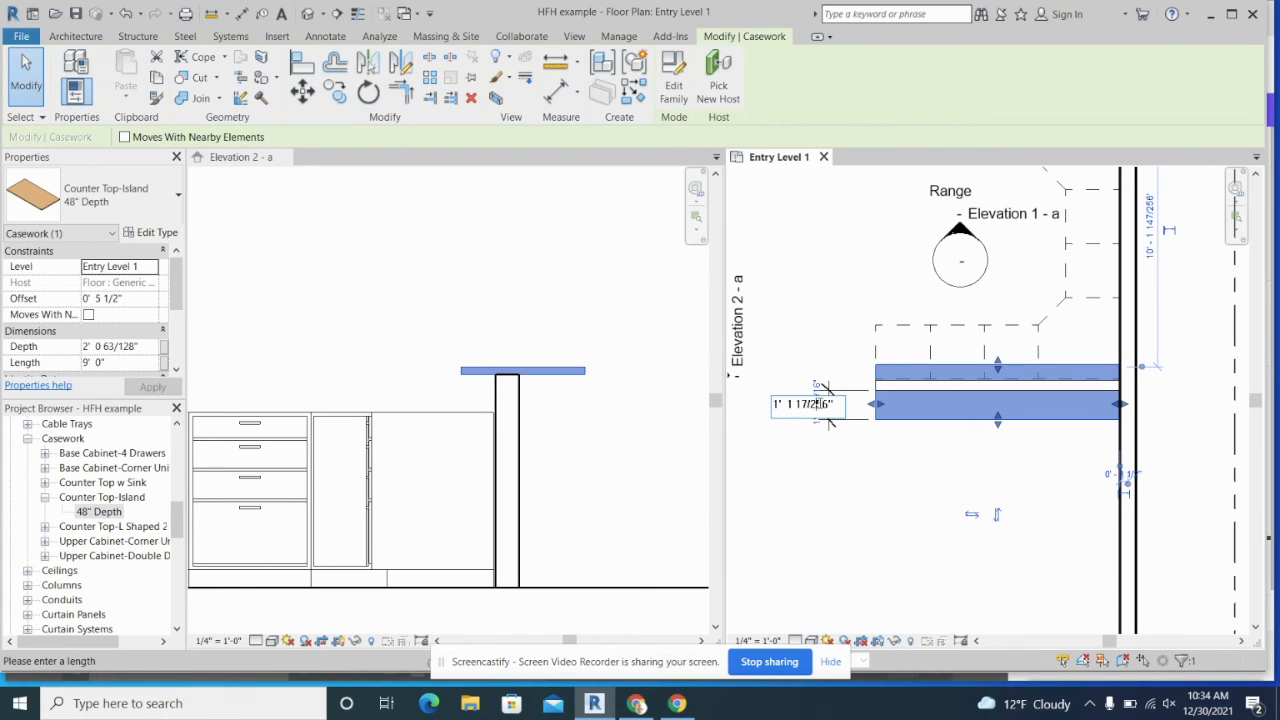
drag(836, 404, 765, 406)
text(1/2")
key(Return)
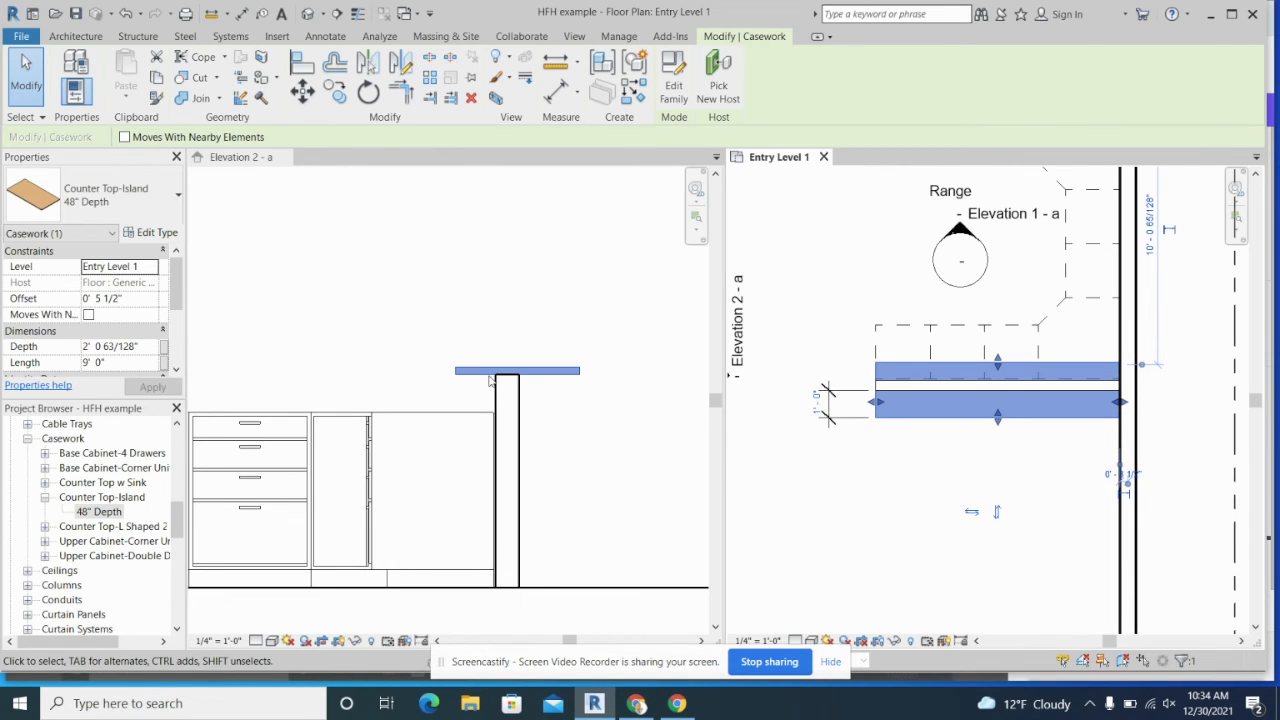
- Add an aligned dimension across the countertop's full depth, outside the overhang dimension
scroll(919, 372, up, 2)
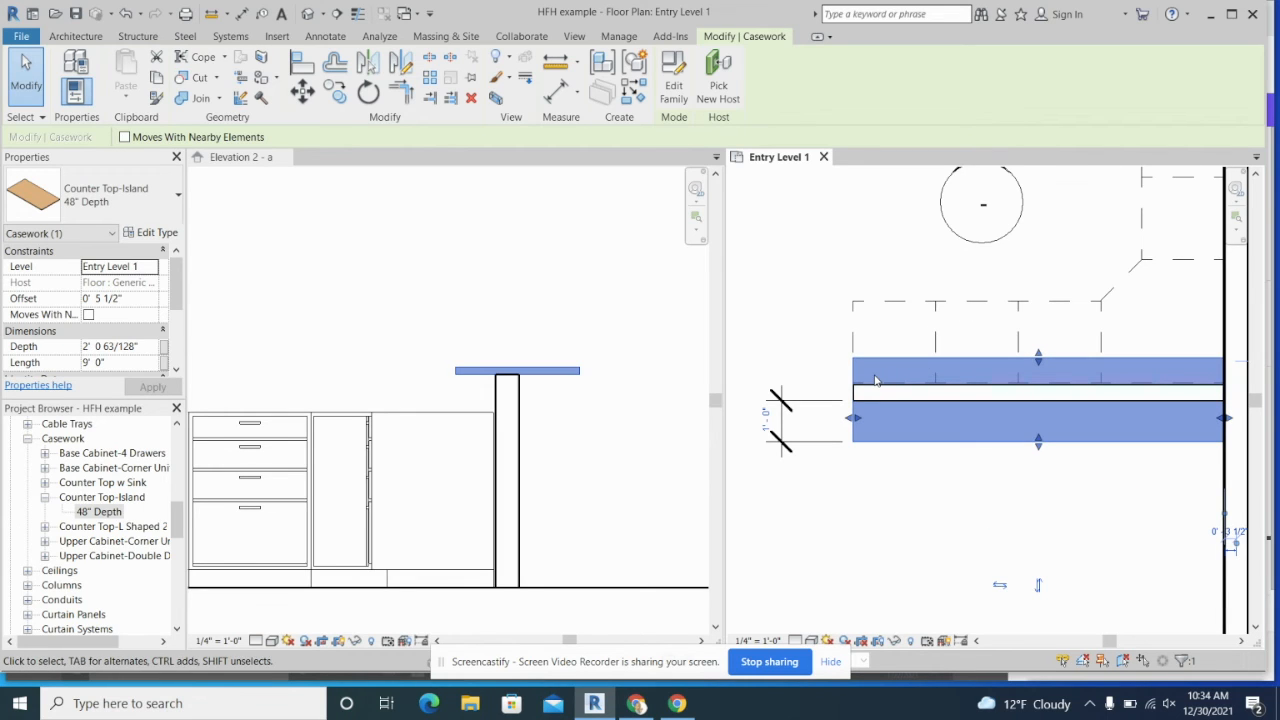
click(556, 90)
click(885, 441)
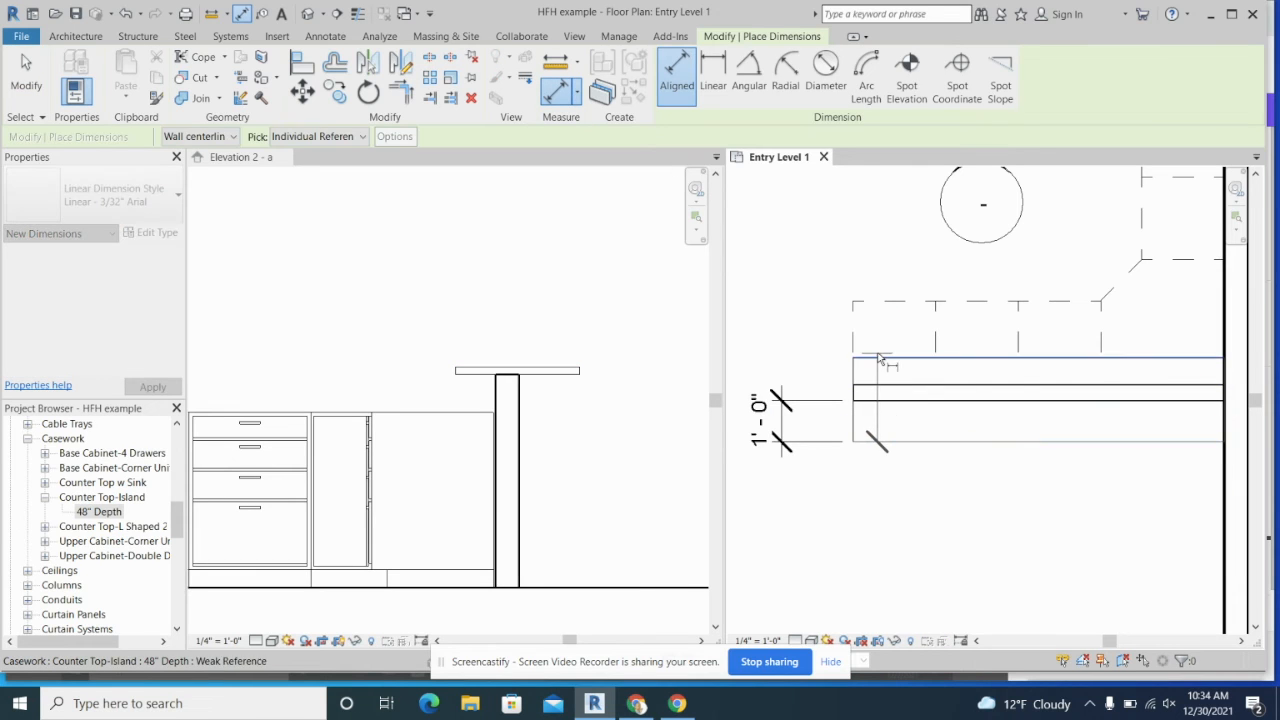
click(886, 358)
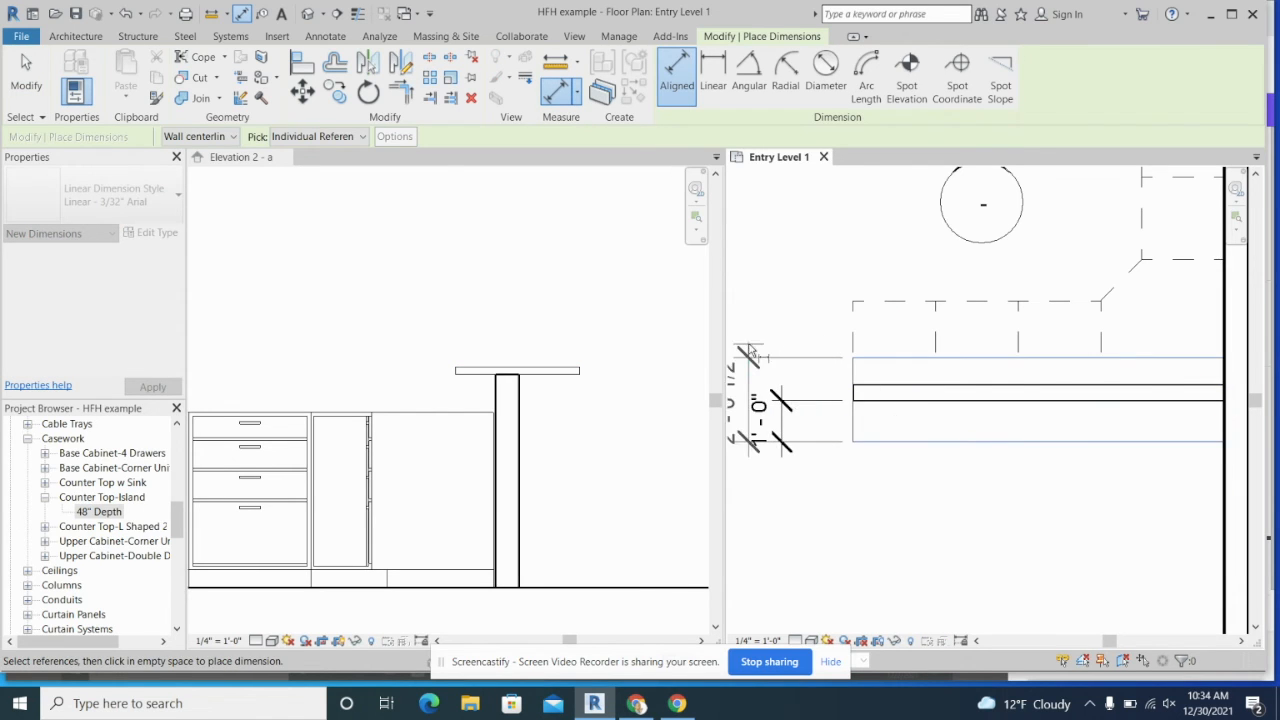
scroll(760, 346, up, 1)
middle_drag(760, 346, 885, 345)
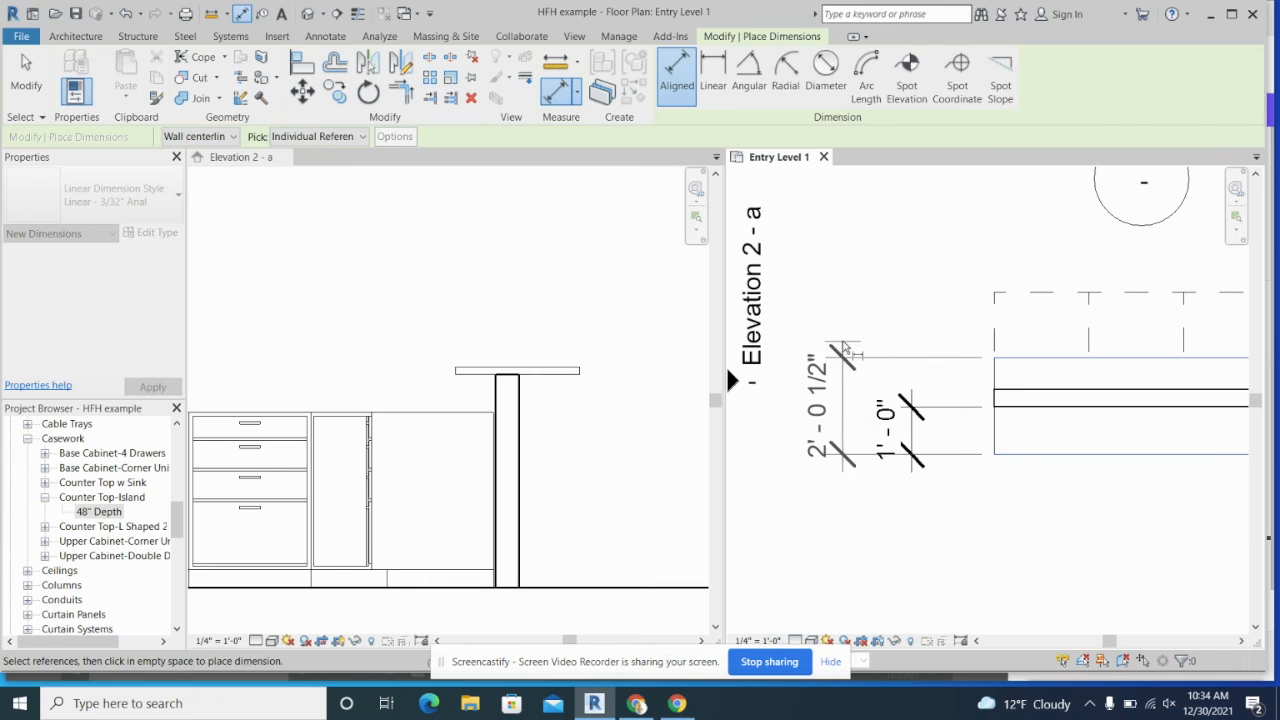
click(845, 405)
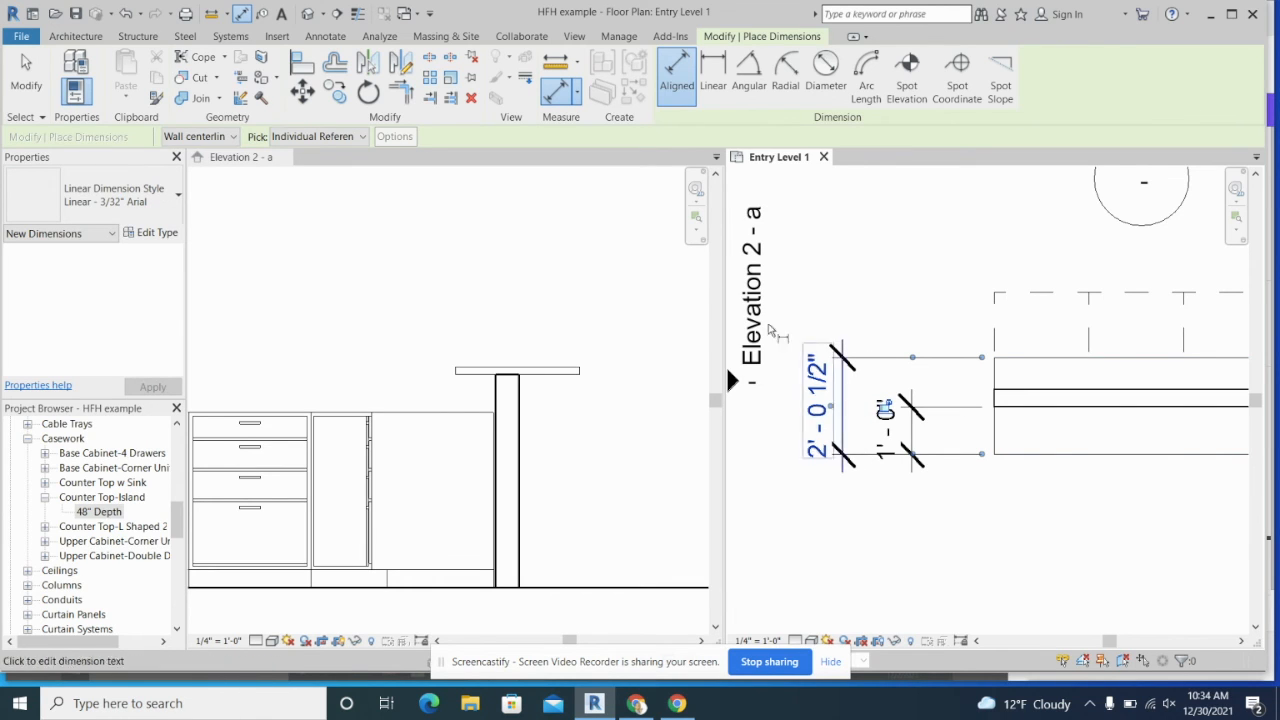
click(712, 80)
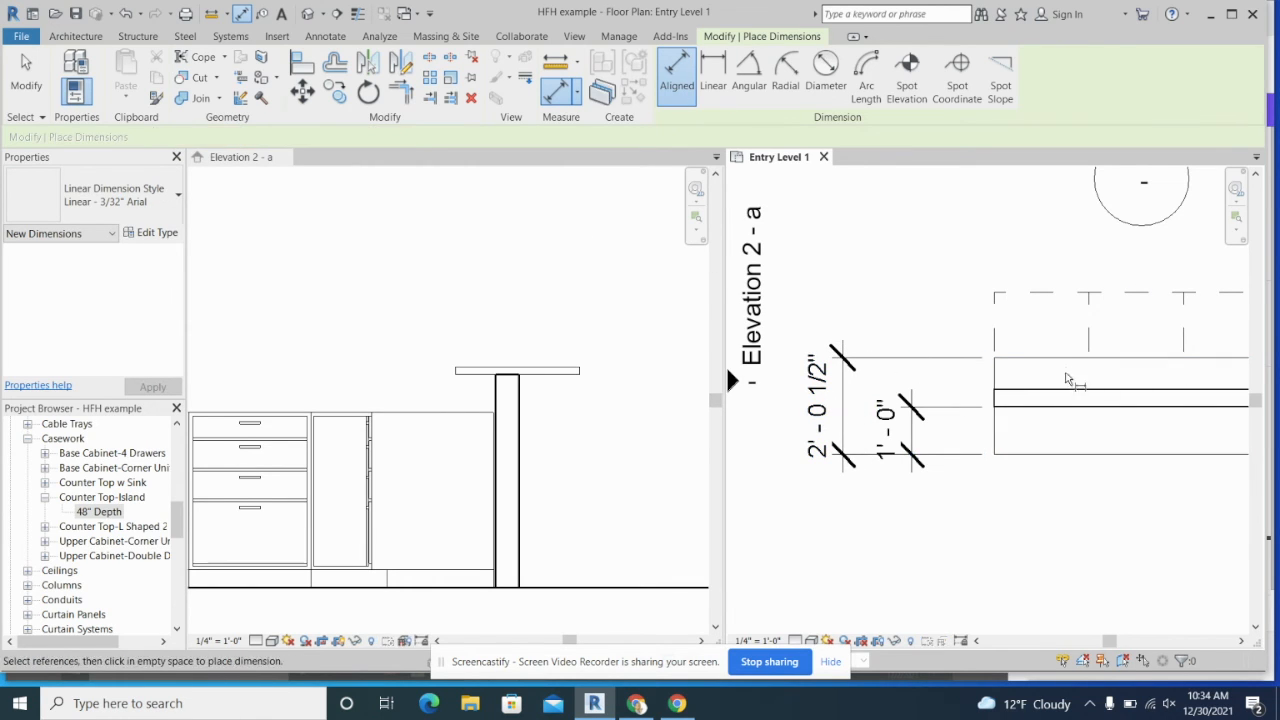
key(Escape)
key(Escape)
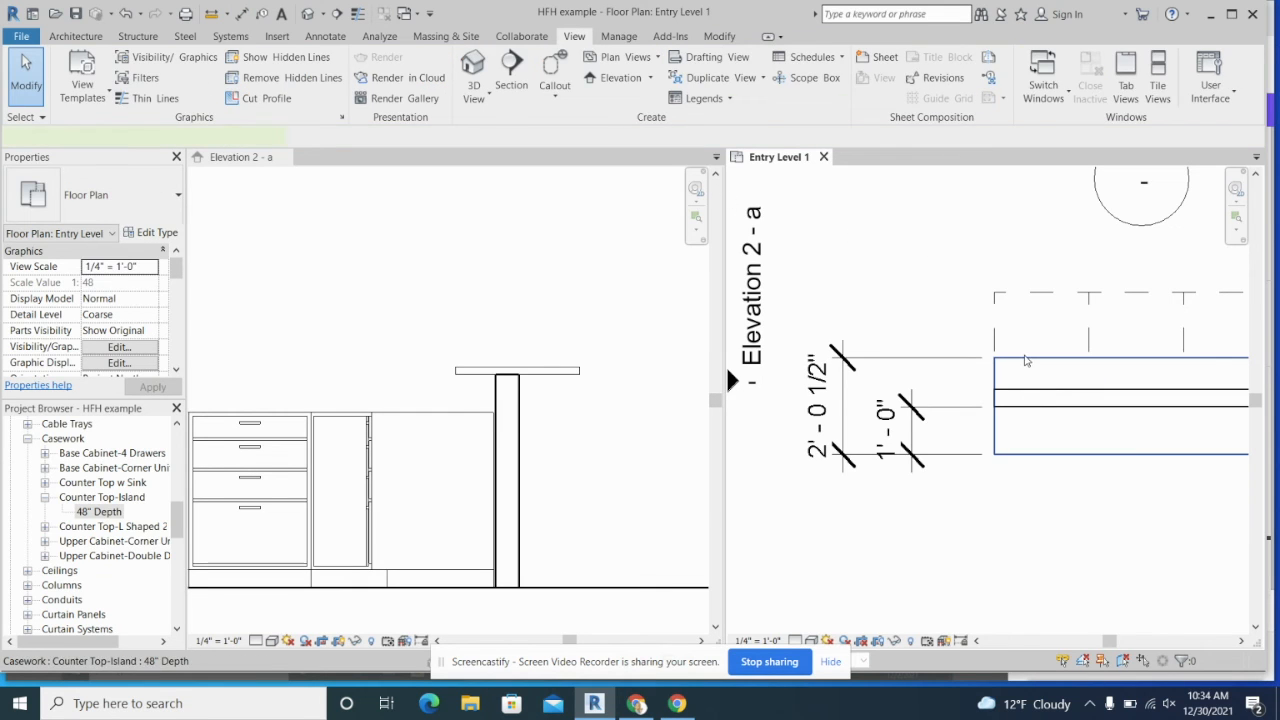
- Set the countertop's depth to 18" and its overhang beyond the low wall's outer face to 12"
click(1025, 372)
click(825, 405)
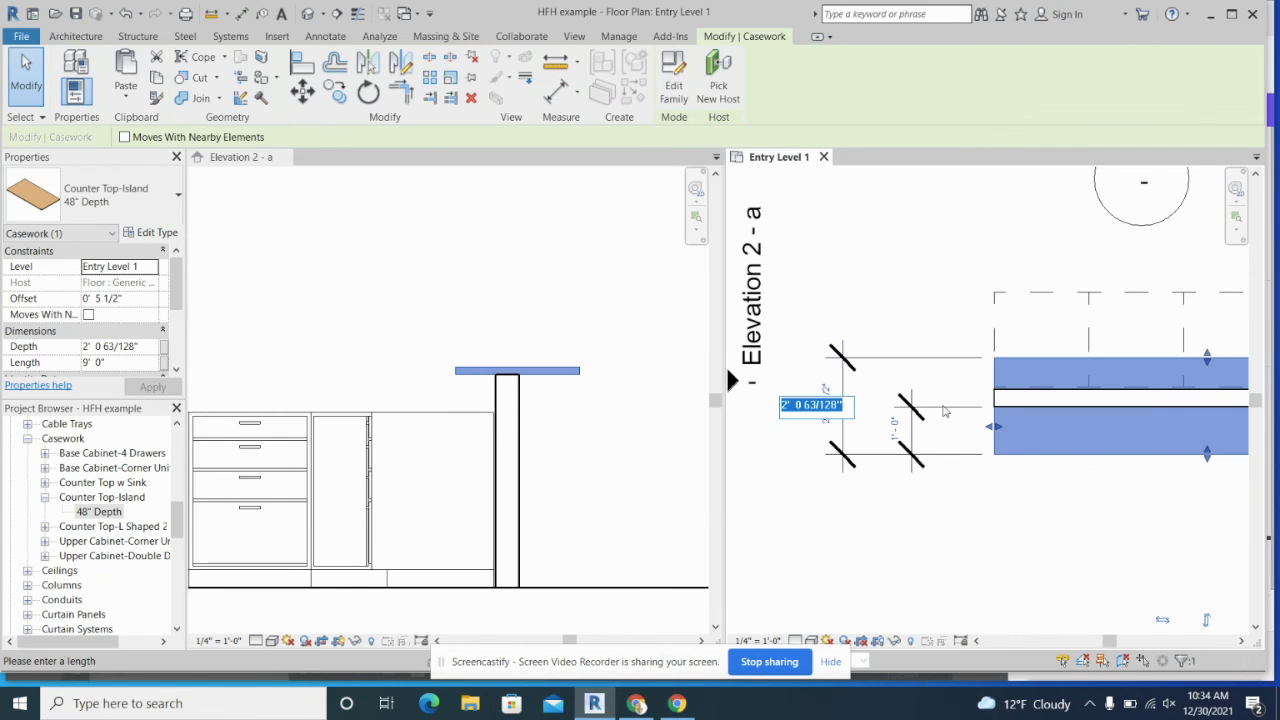
text(18)
key(Return)
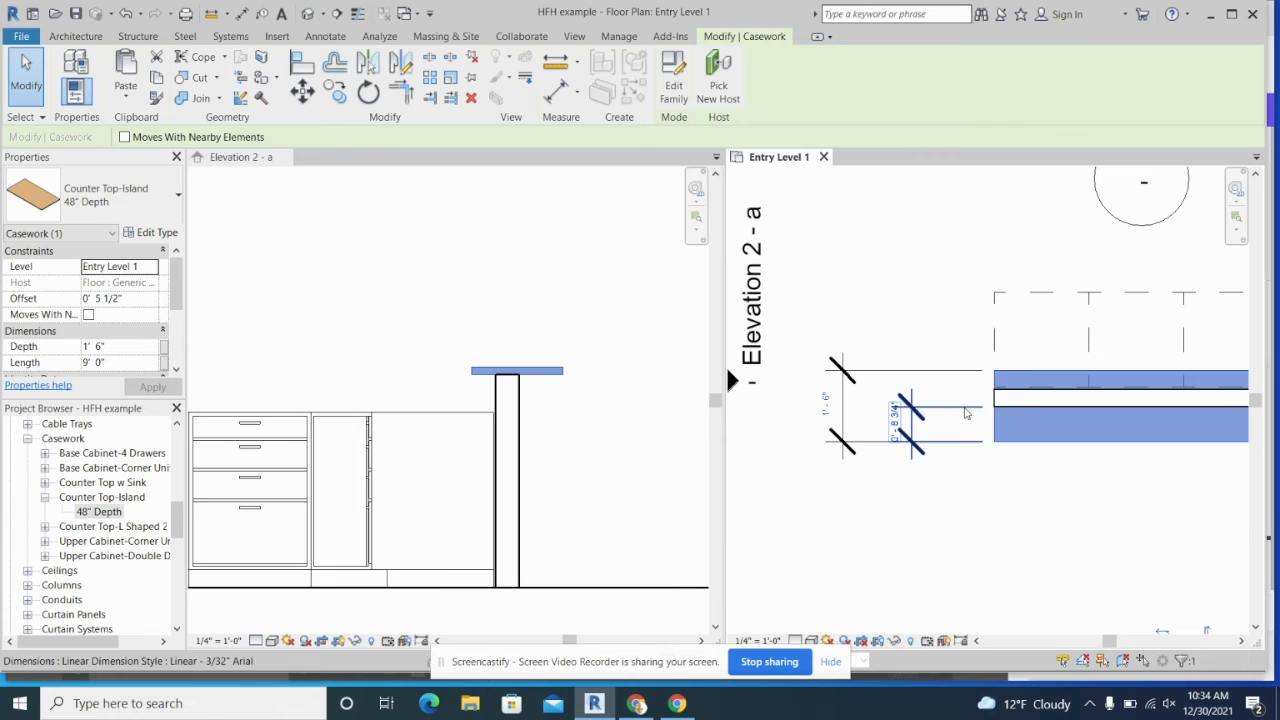
click(893, 418)
text(12)
key(Return)
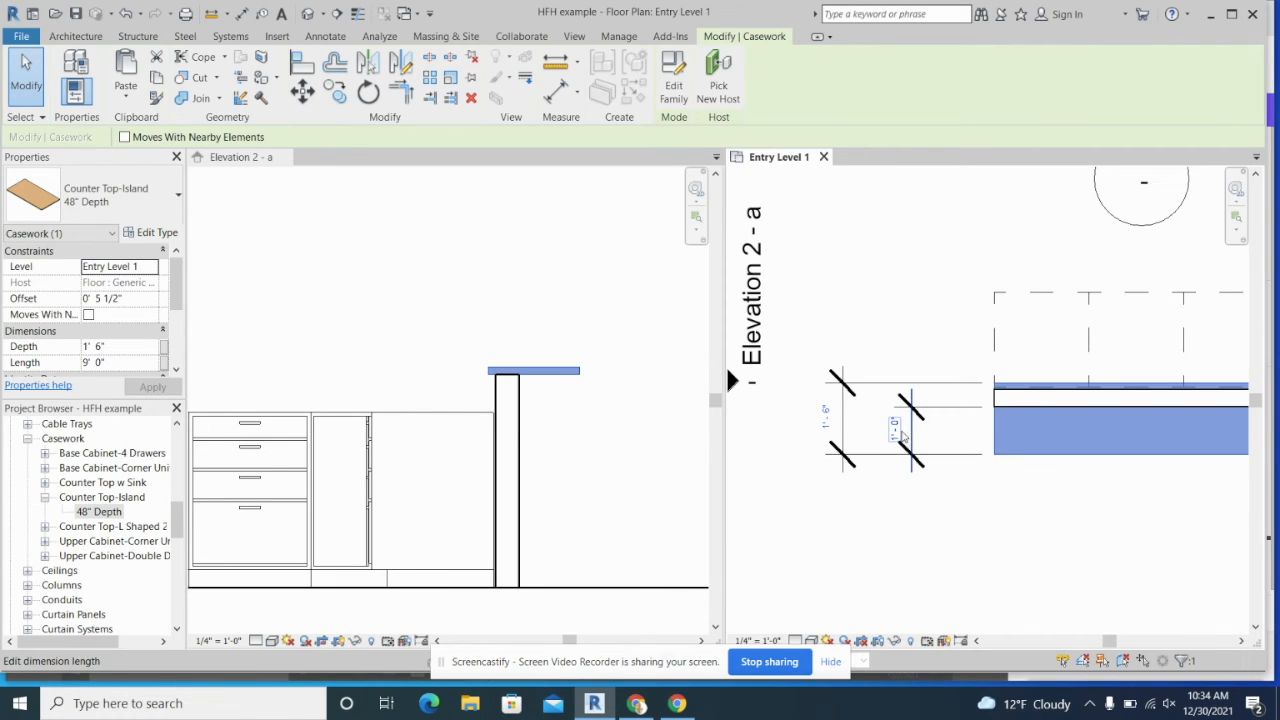
click(898, 432)
click(964, 438)
click(916, 428)
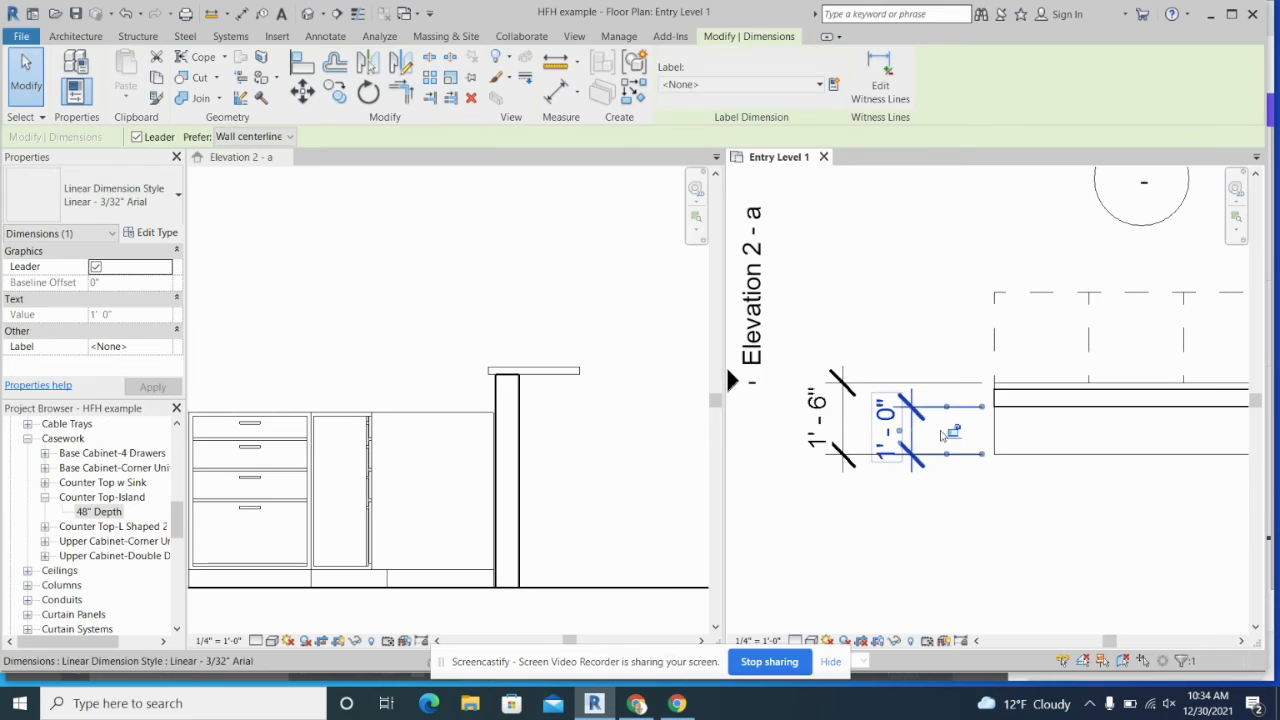
key(Escape)
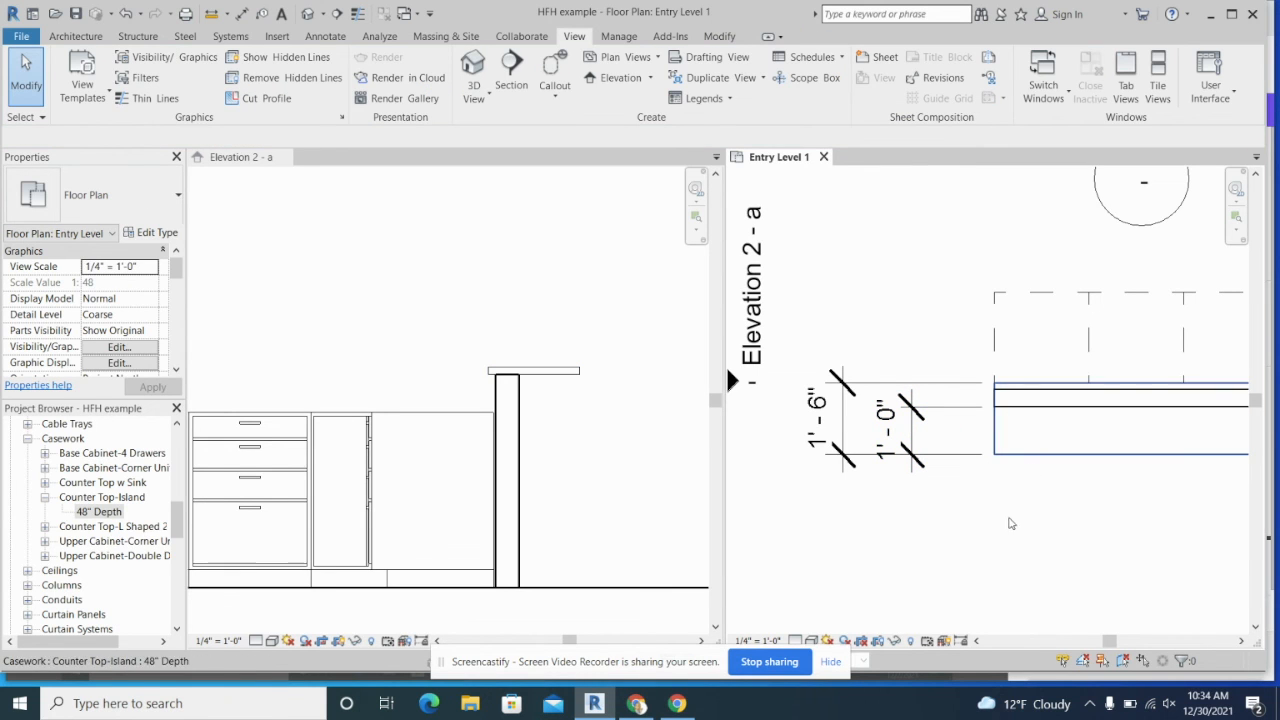
double_click(816, 418)
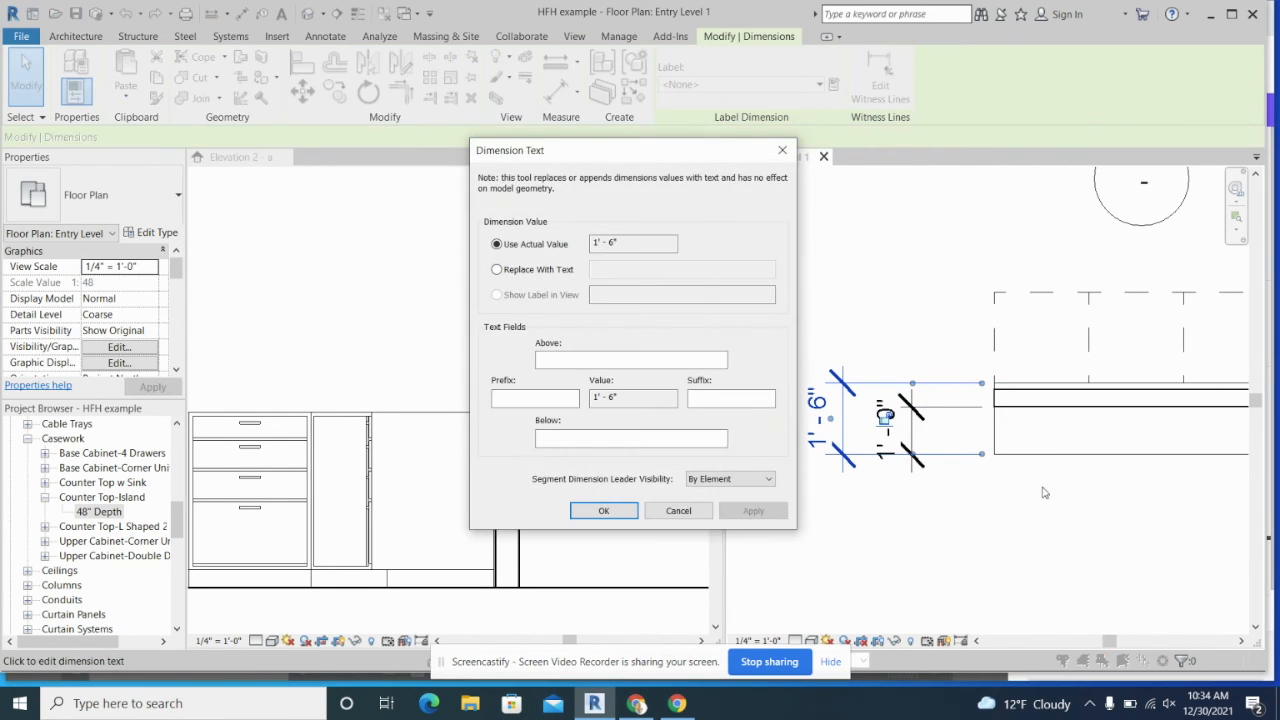
key(Escape)
- Set the raised countertop's full depth to 18" through its outer aligned dimension
click(1040, 450)
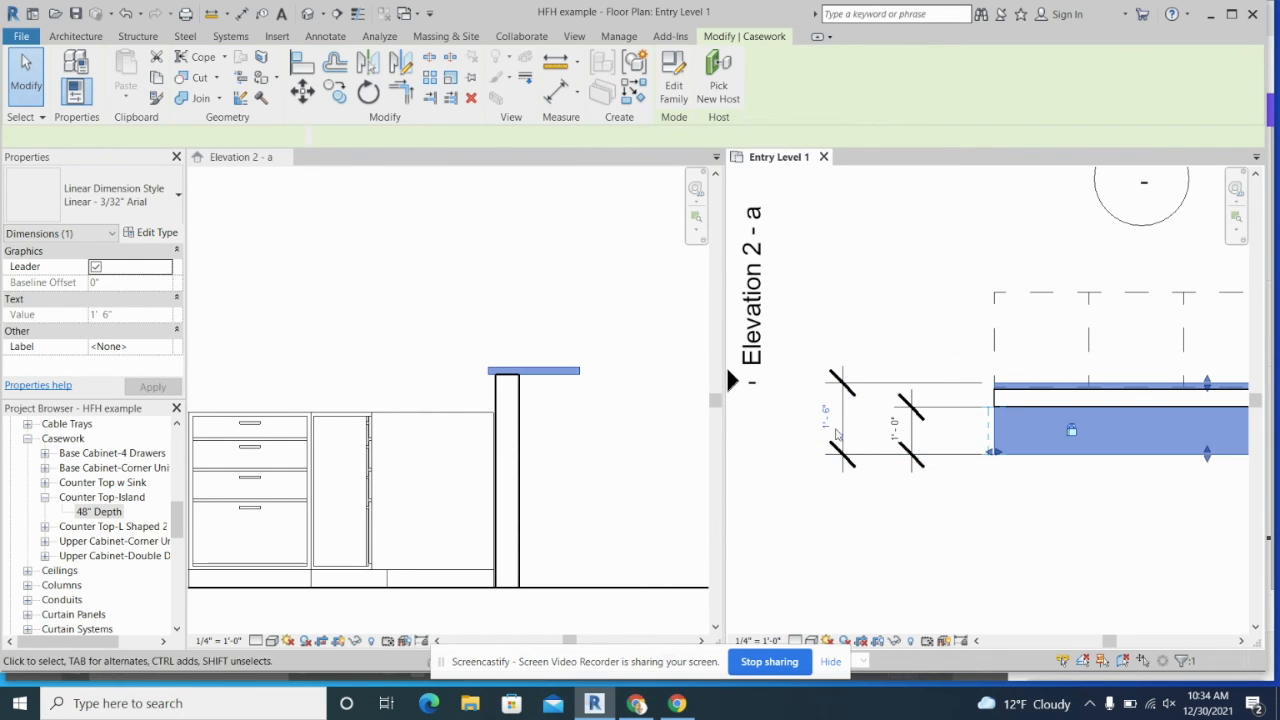
click(839, 430)
text(1)
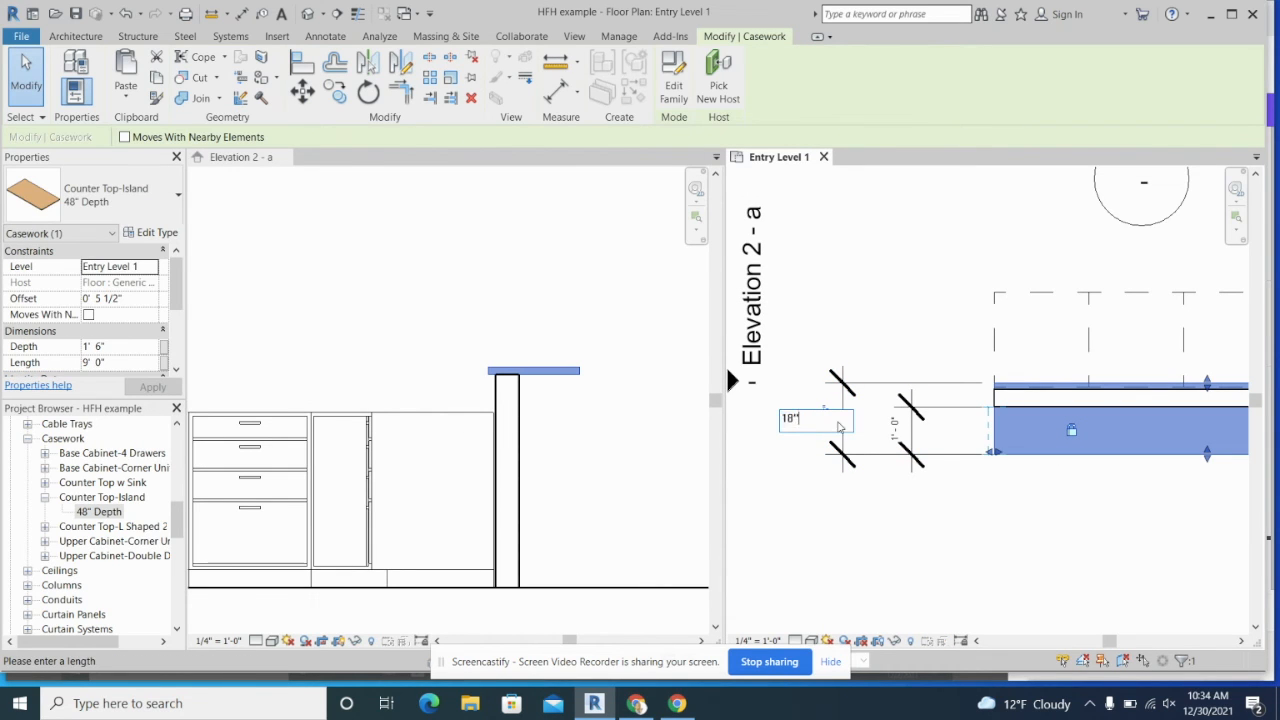
text(8")
key(Return)
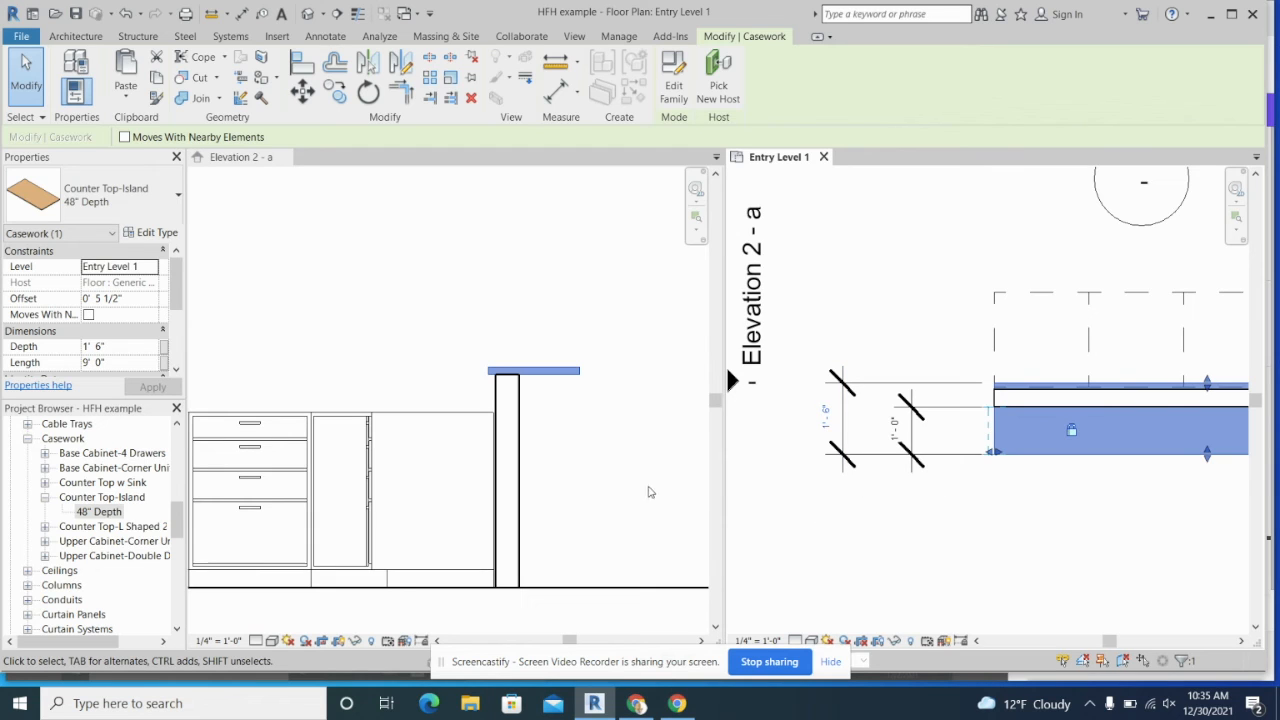
key(Escape)
- Browse the family library for loading and open its Casework > Counter Tops folder
scroll(505, 410, down, 1)
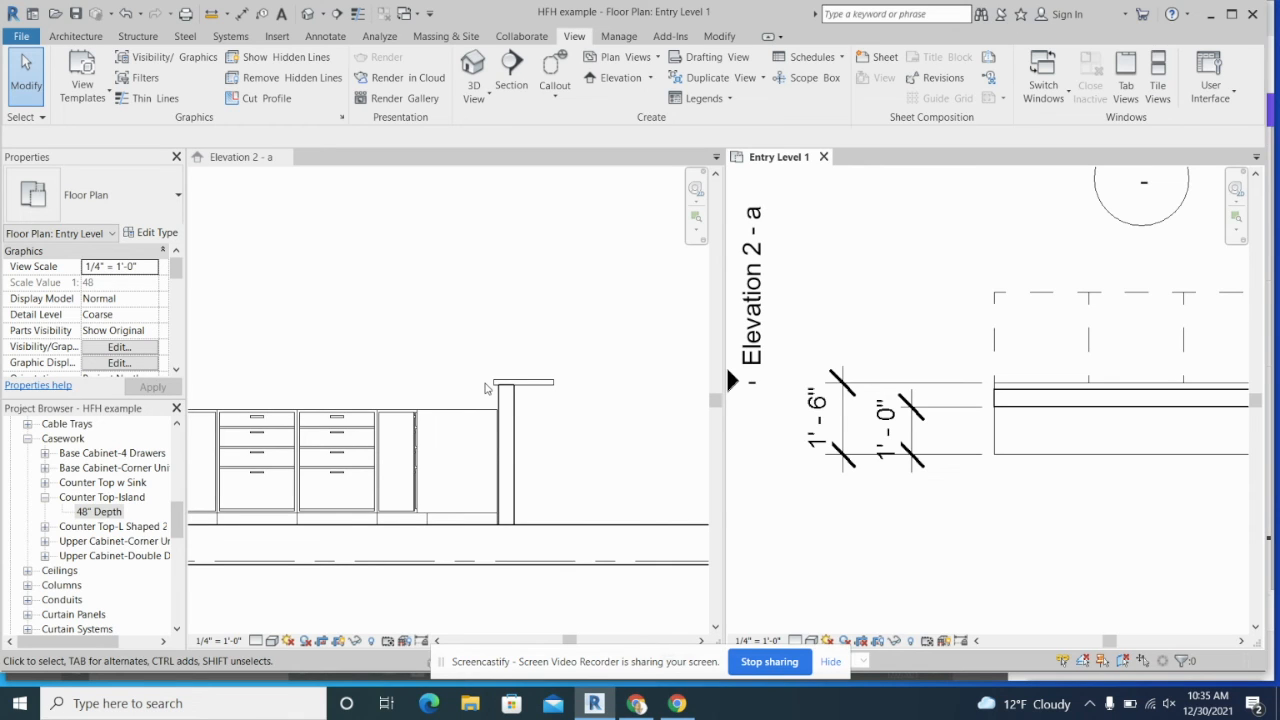
scroll(486, 388, down, 1)
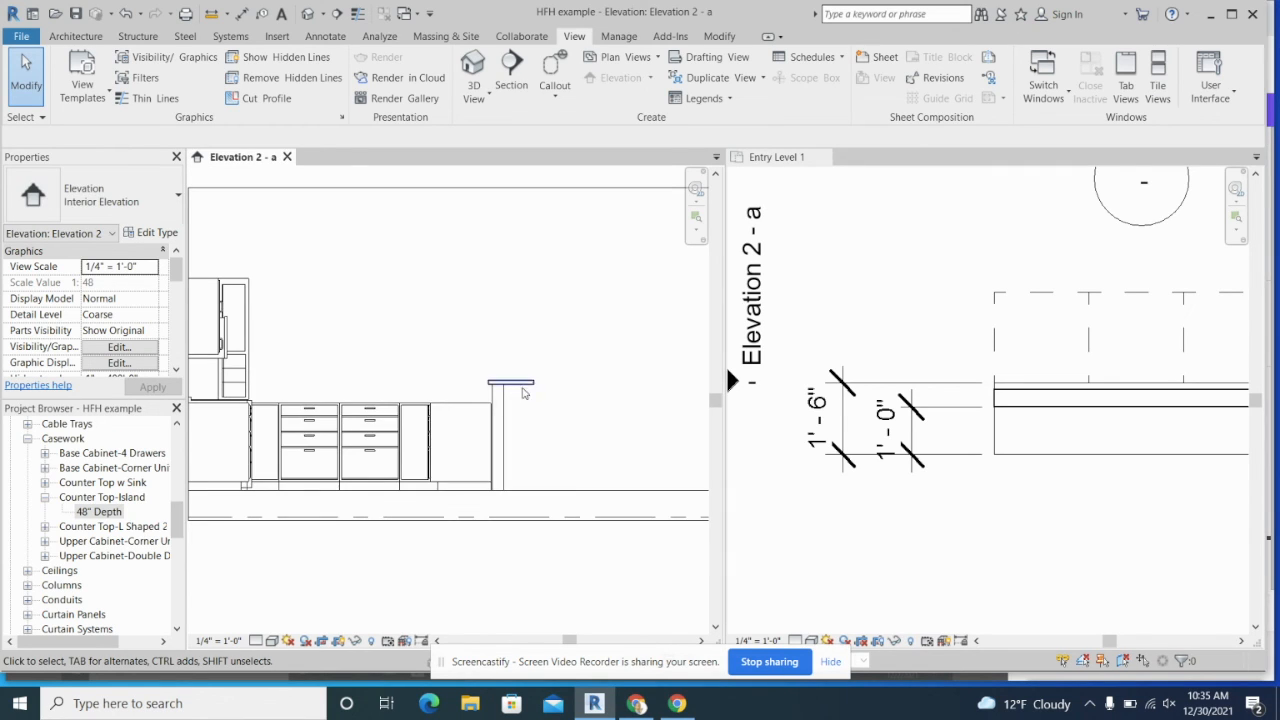
click(904, 330)
scroll(880, 338, down, 3)
middle_drag(882, 297, 805, 392)
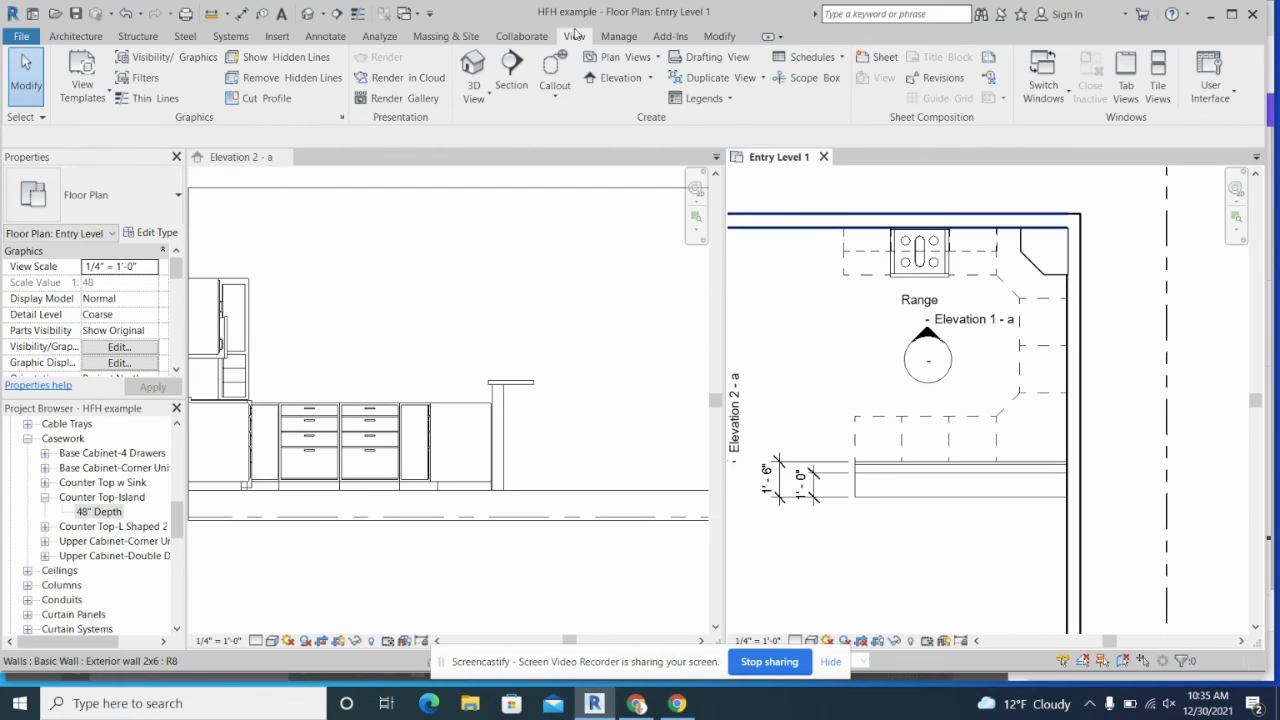
click(277, 36)
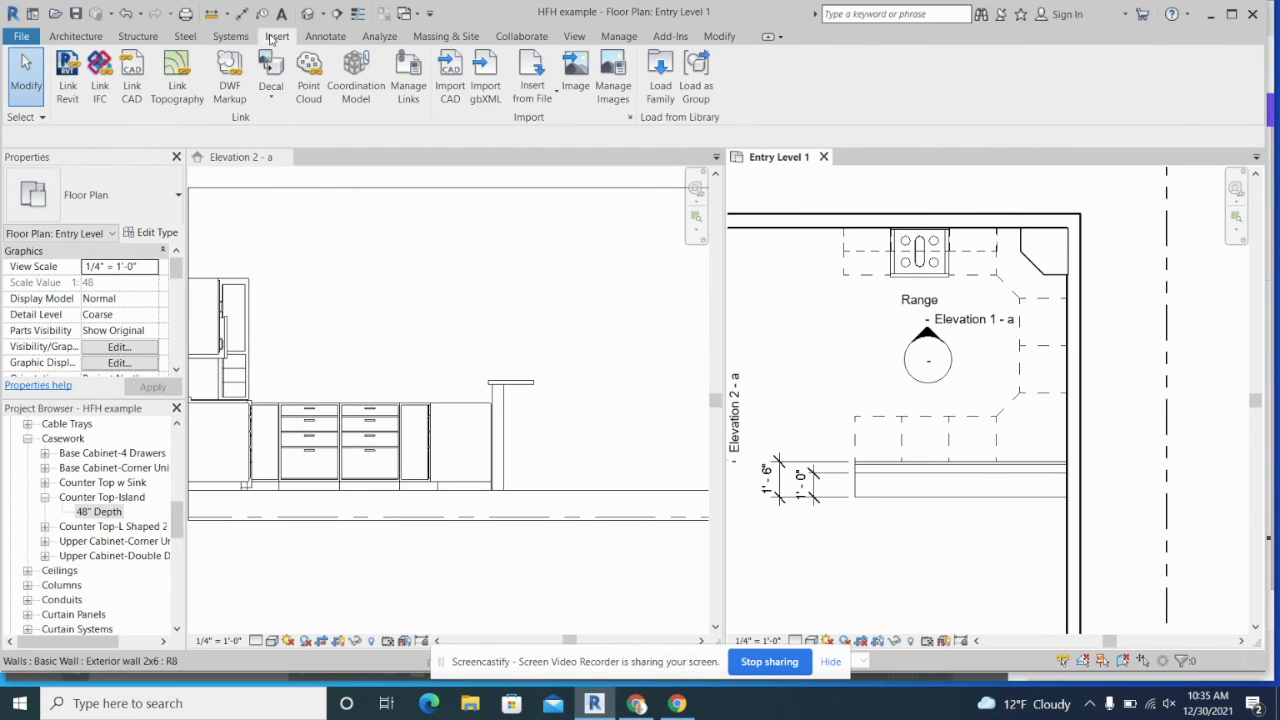
click(660, 72)
click(486, 176)
click(488, 302)
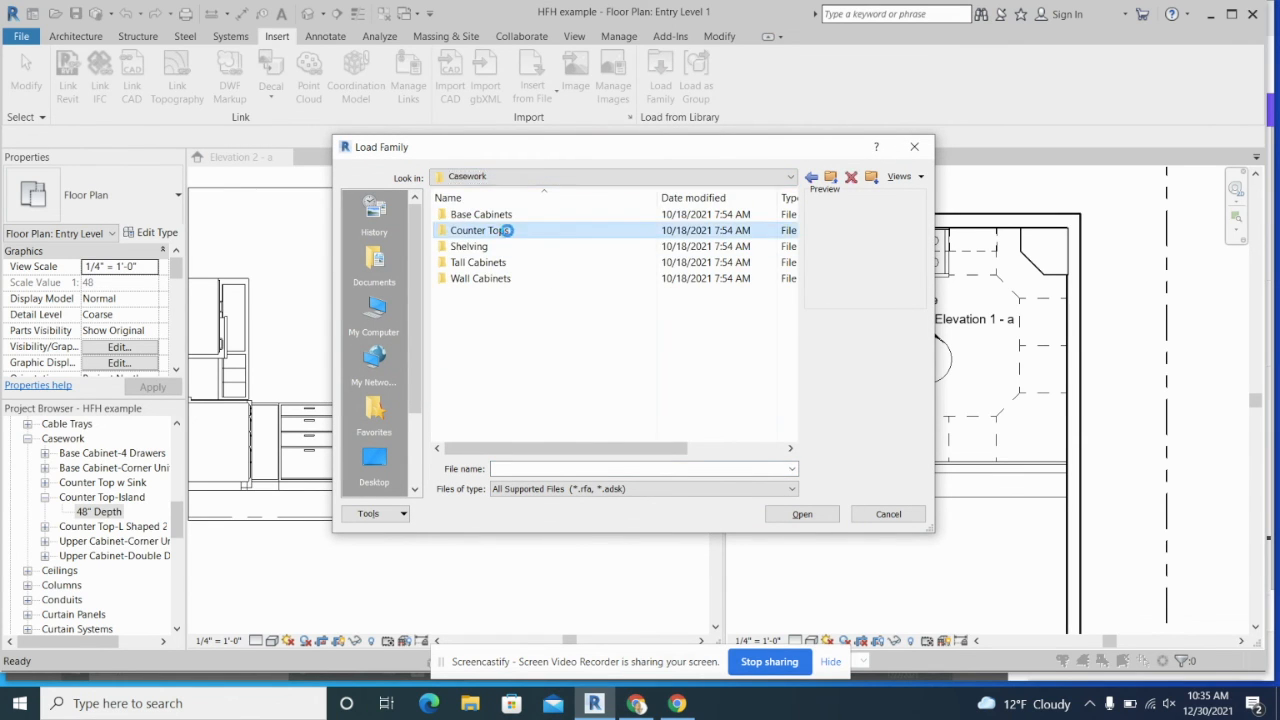
double_click(510, 230)
- Compare the previews of the straight, sink, sink-hole, island, L-shaped and vanity countertop families, and leave without loading any
click(528, 215)
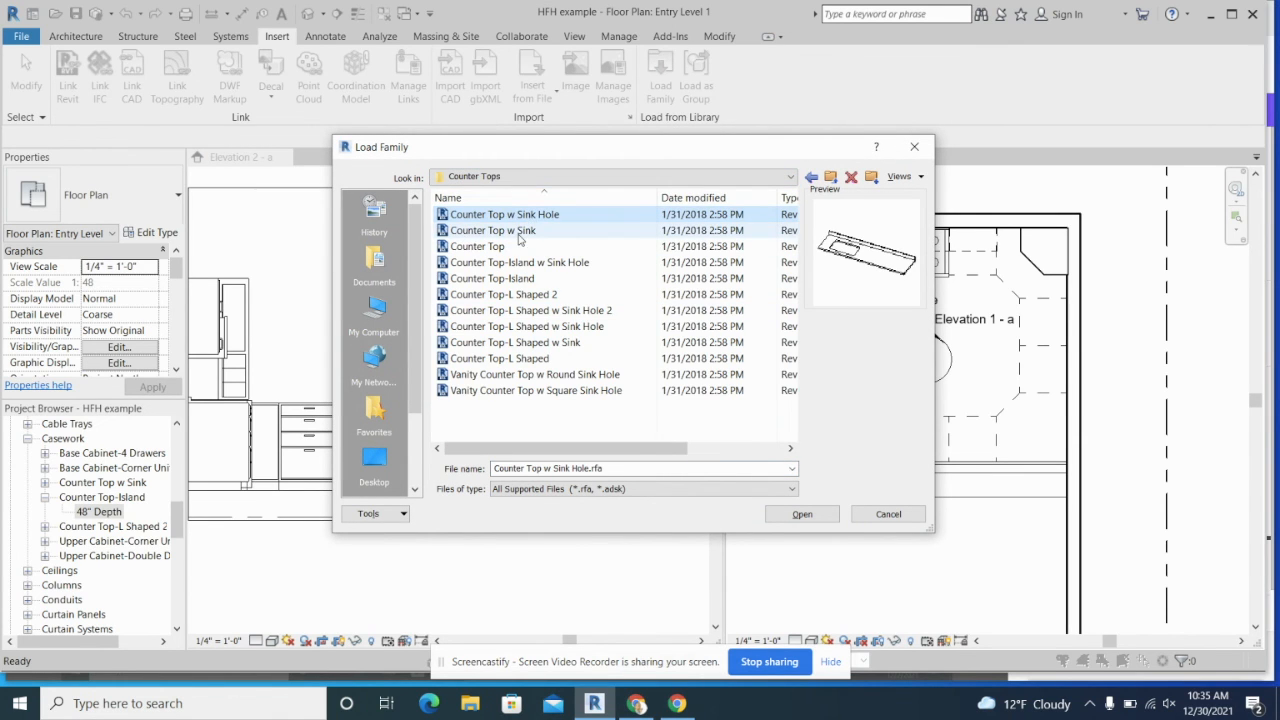
click(515, 232)
click(513, 248)
click(549, 231)
click(549, 215)
click(547, 233)
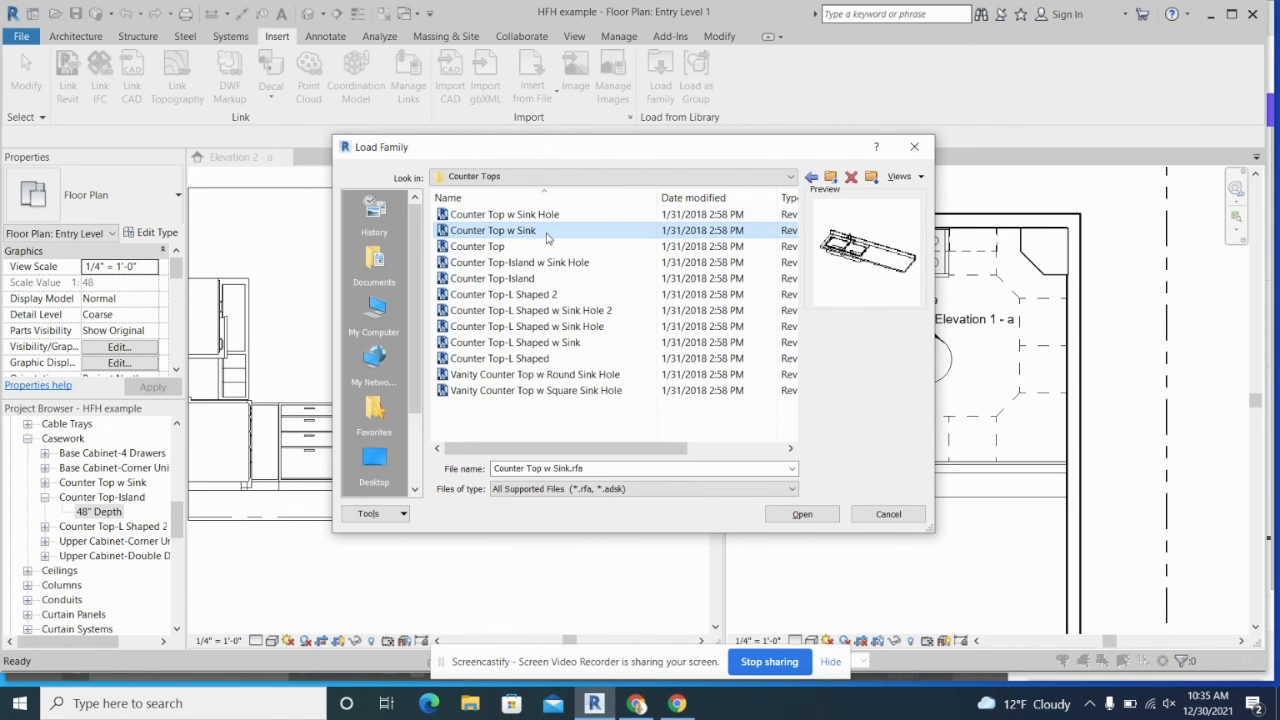
click(549, 215)
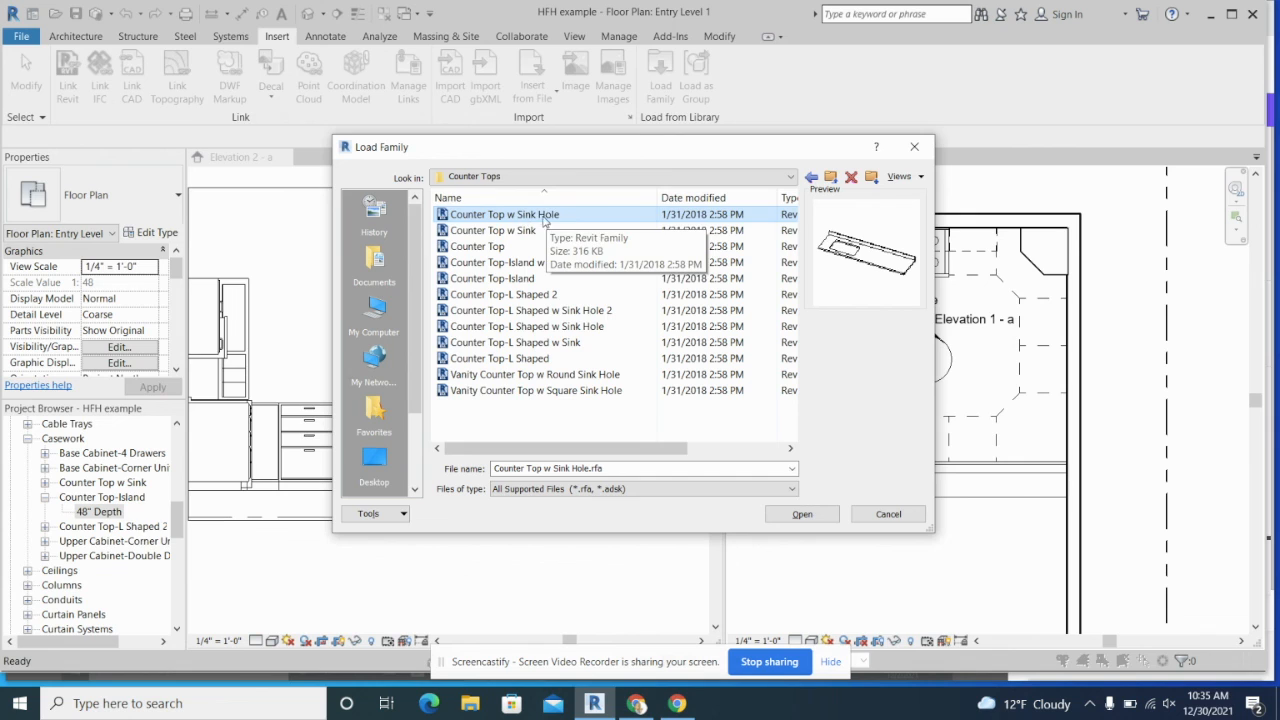
click(606, 231)
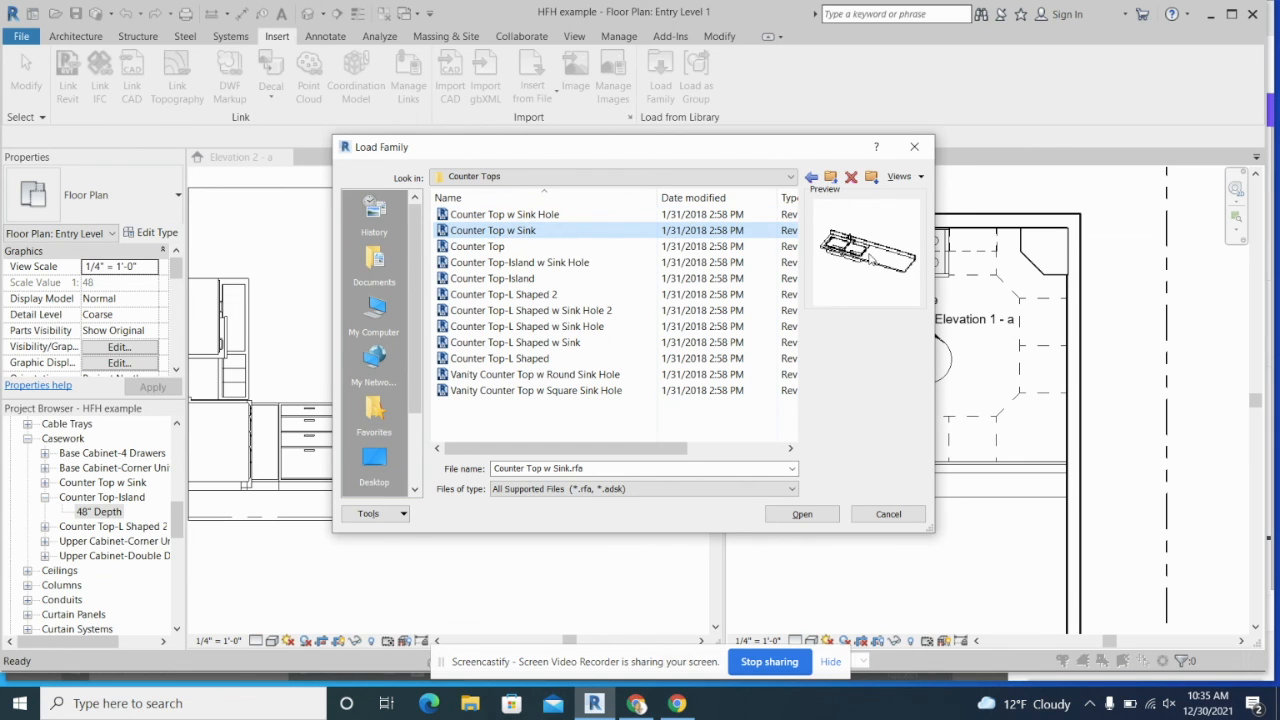
click(524, 264)
click(590, 278)
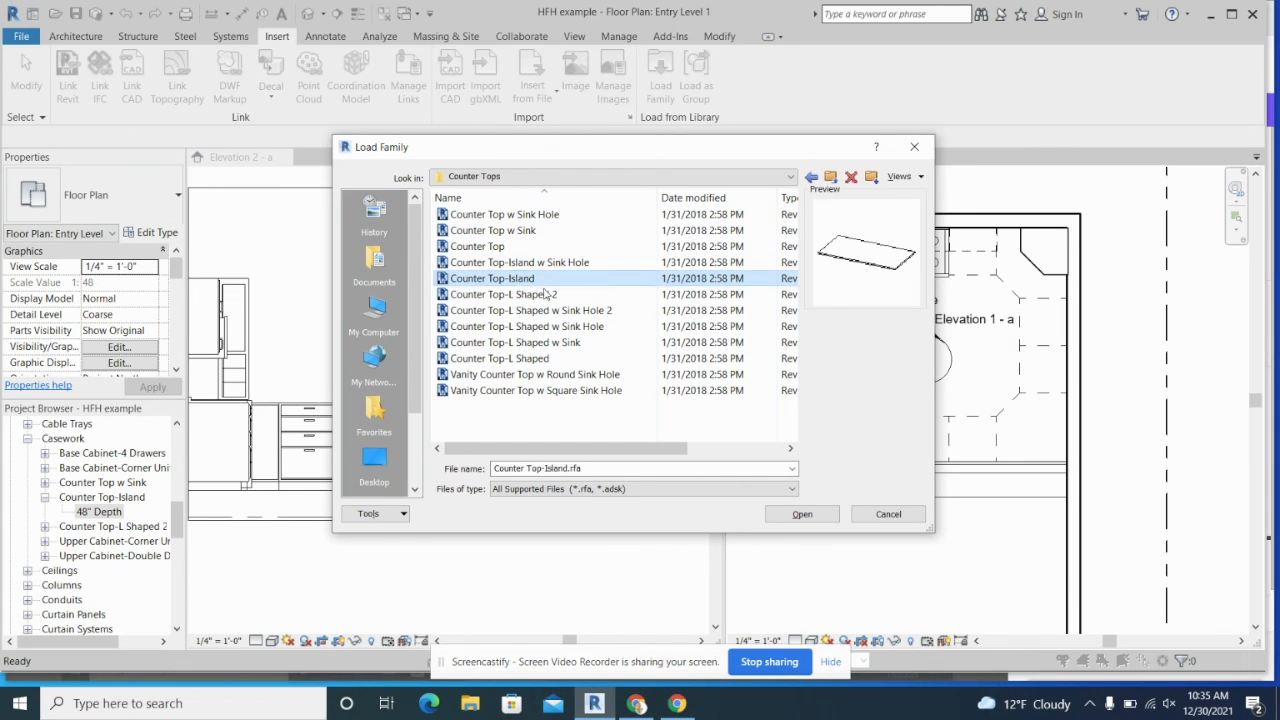
click(556, 294)
click(555, 326)
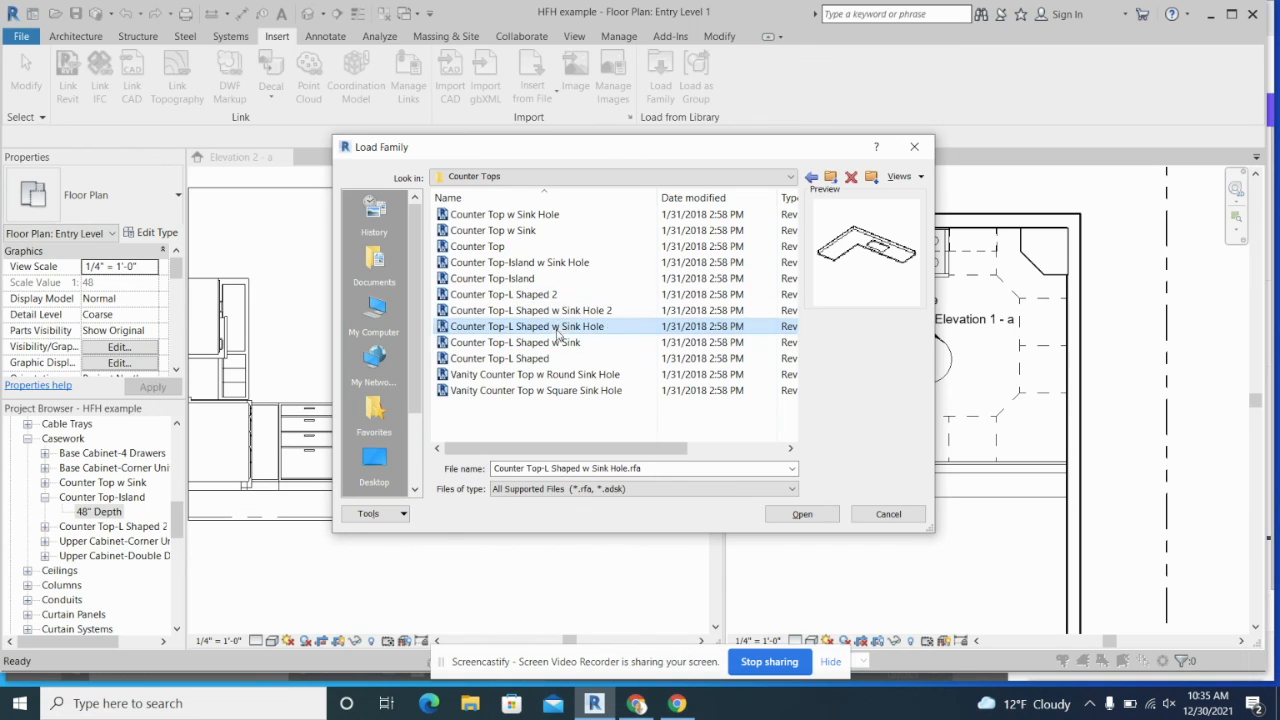
click(552, 342)
click(549, 360)
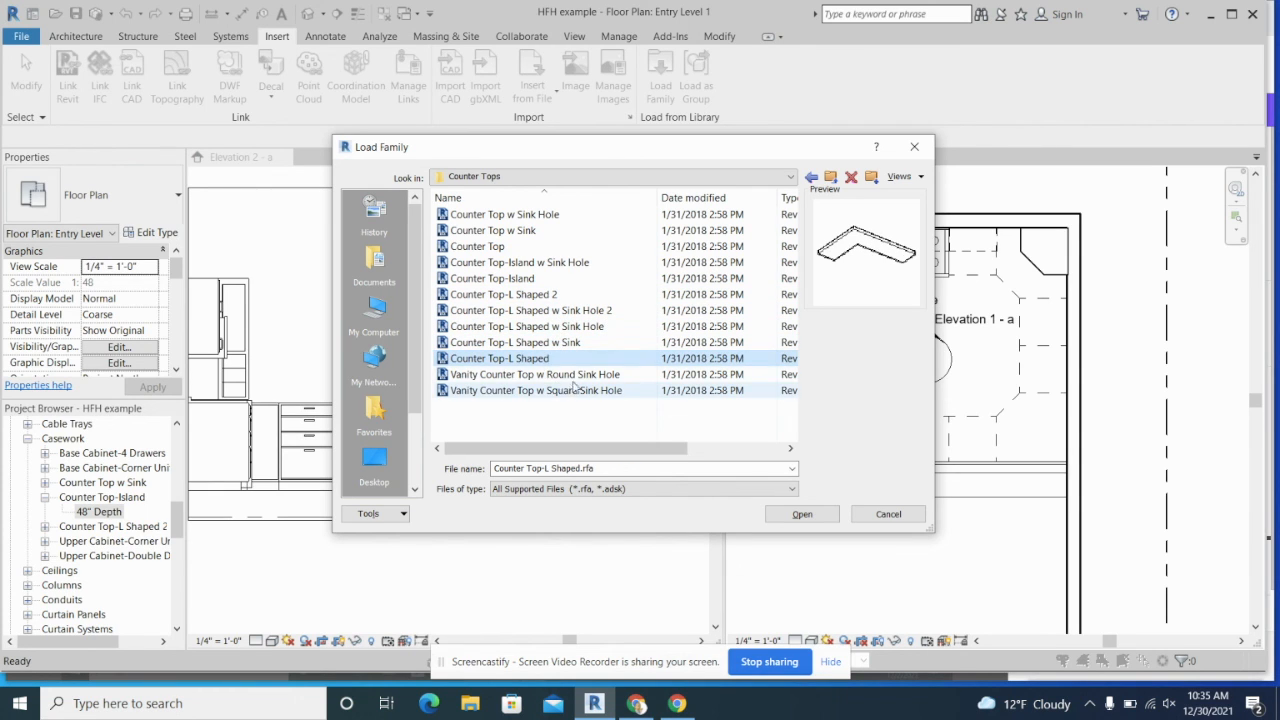
click(549, 375)
click(578, 391)
click(546, 281)
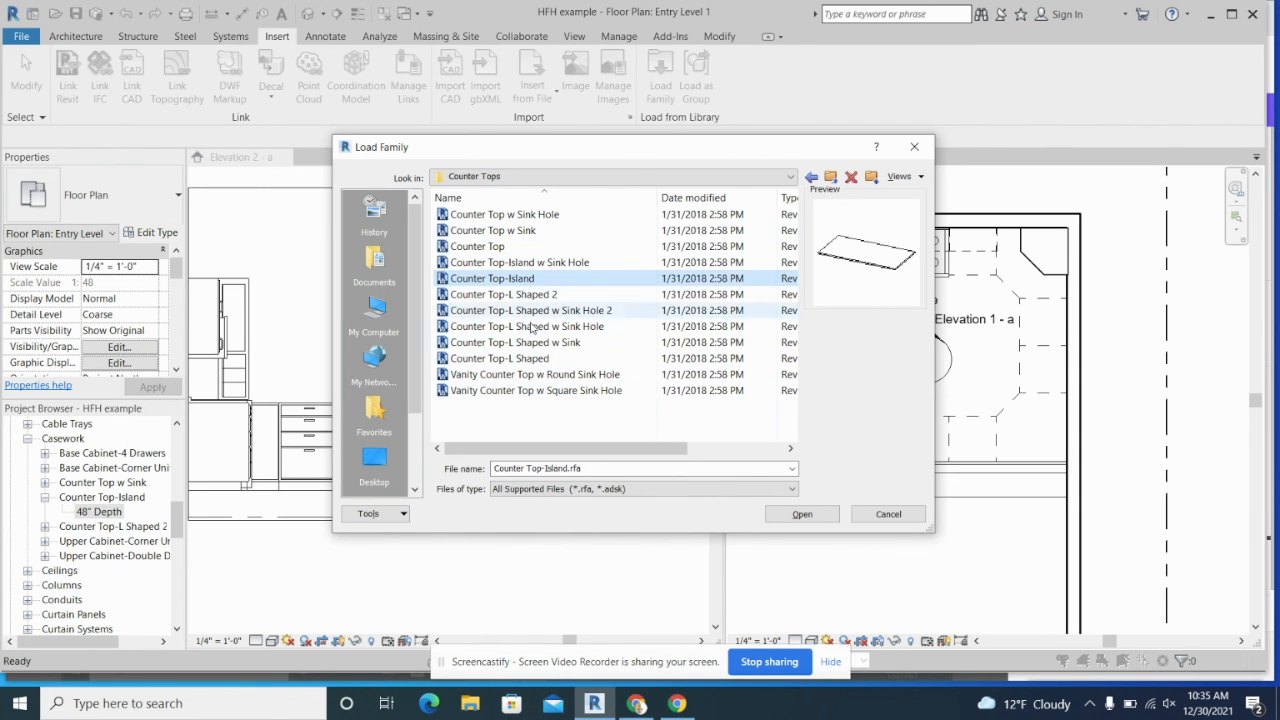
click(915, 147)
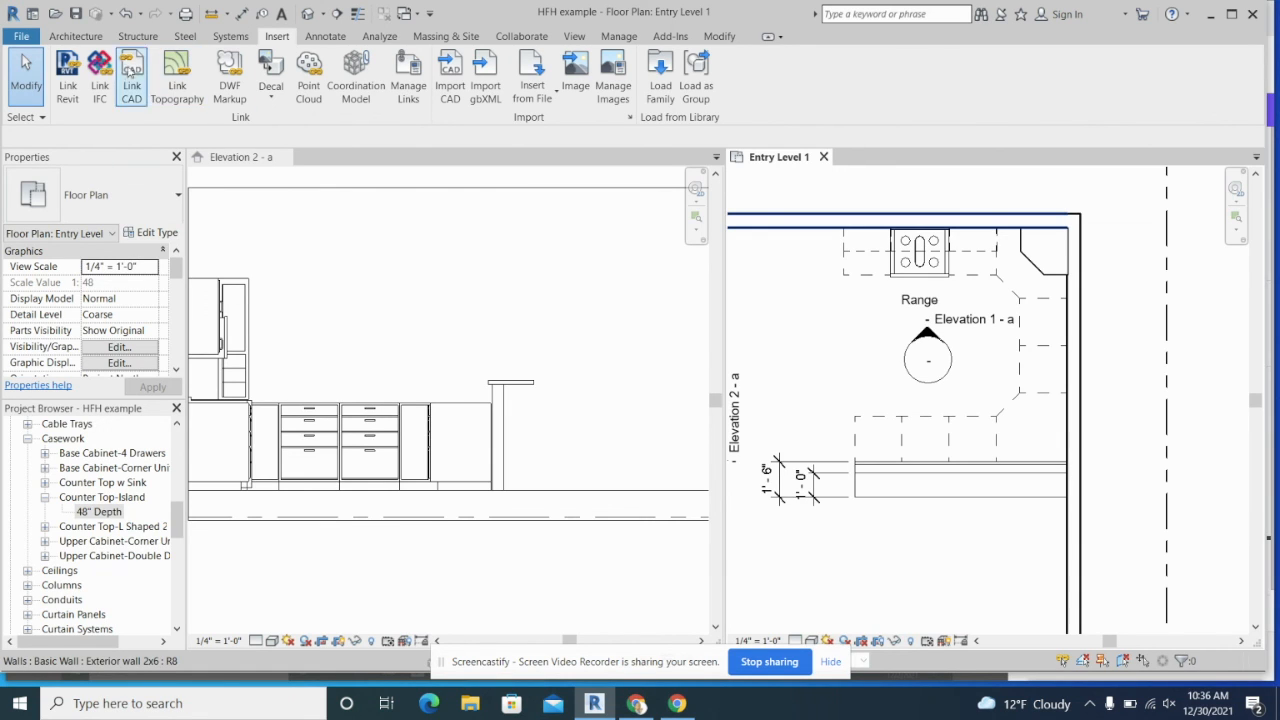
click(72, 35)
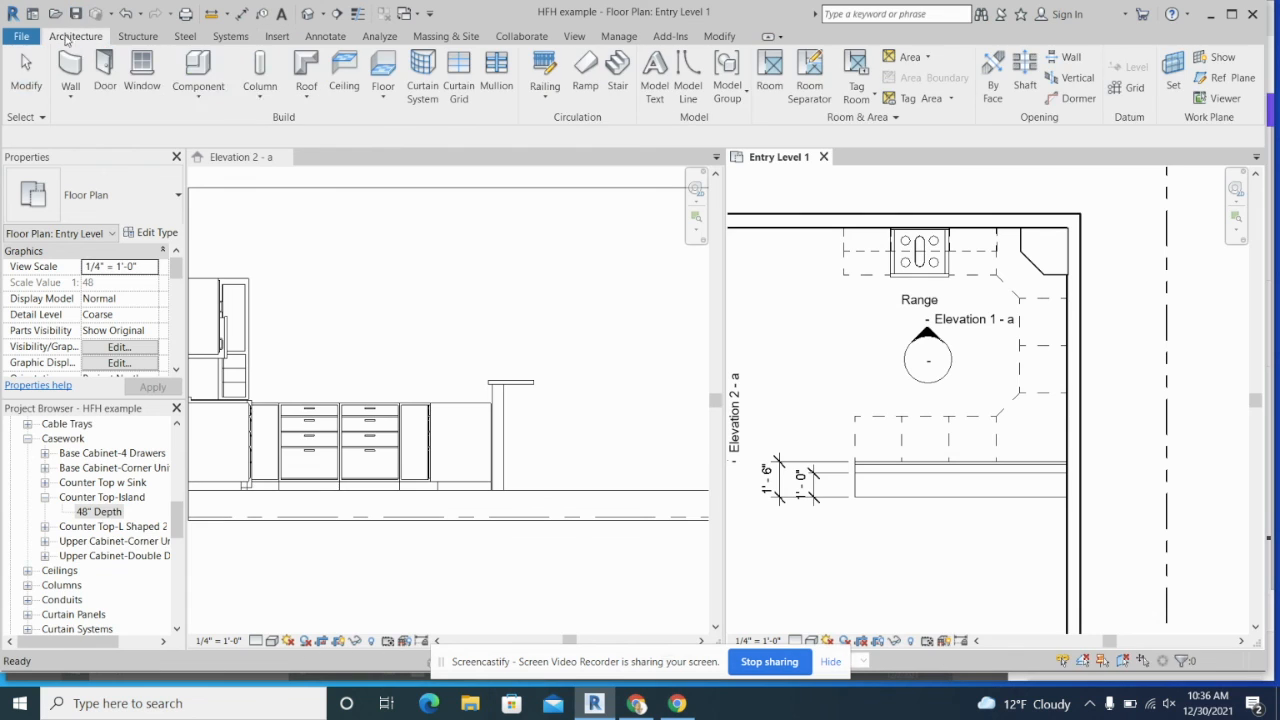
click(217, 96)
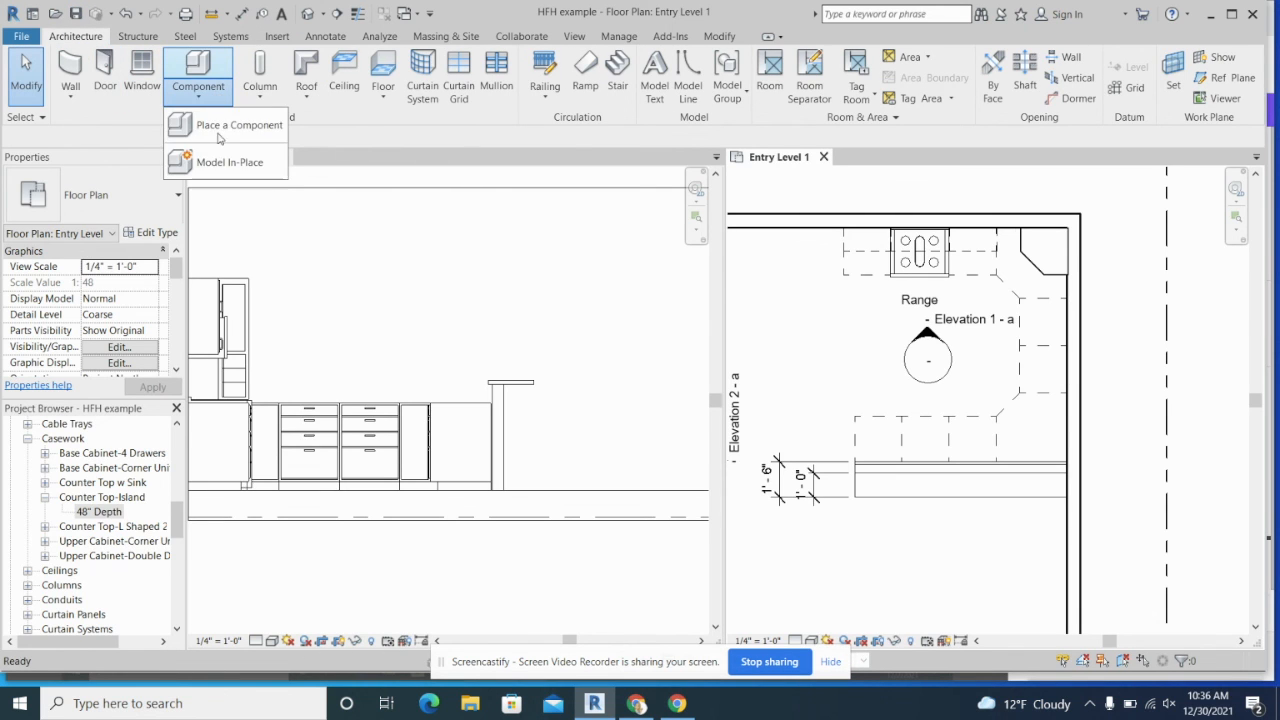
click(230, 163)
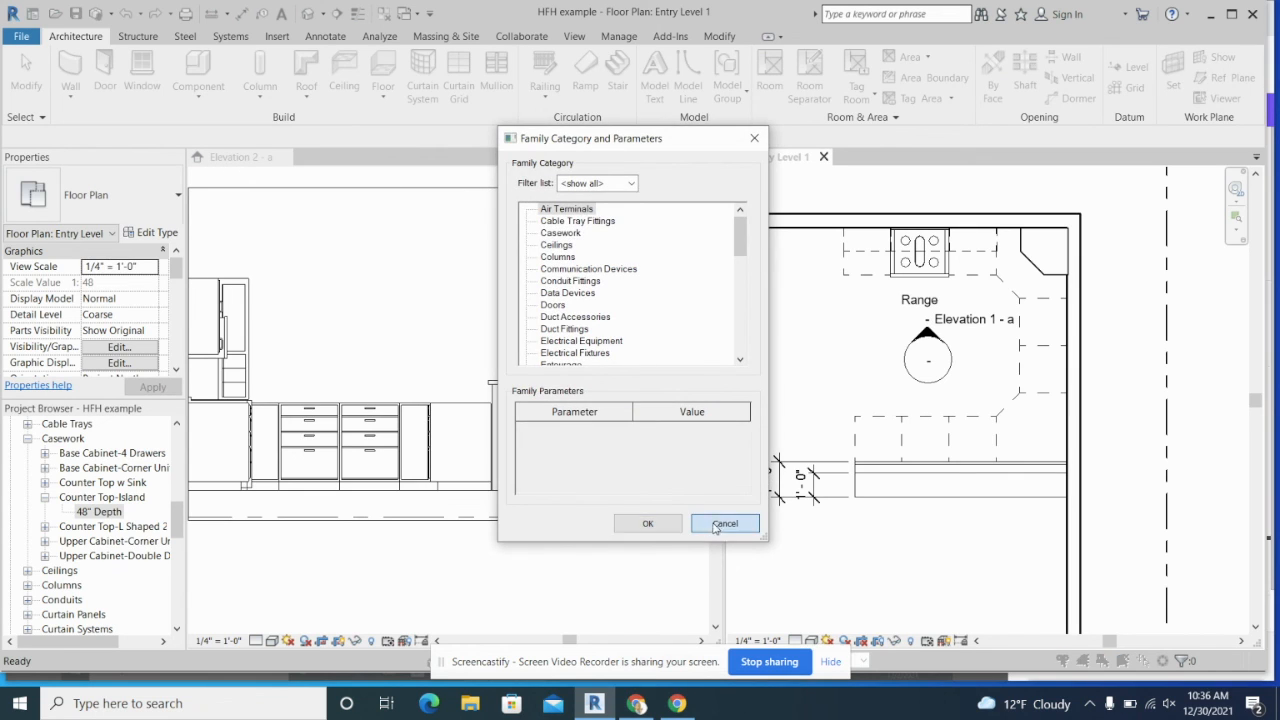
click(722, 523)
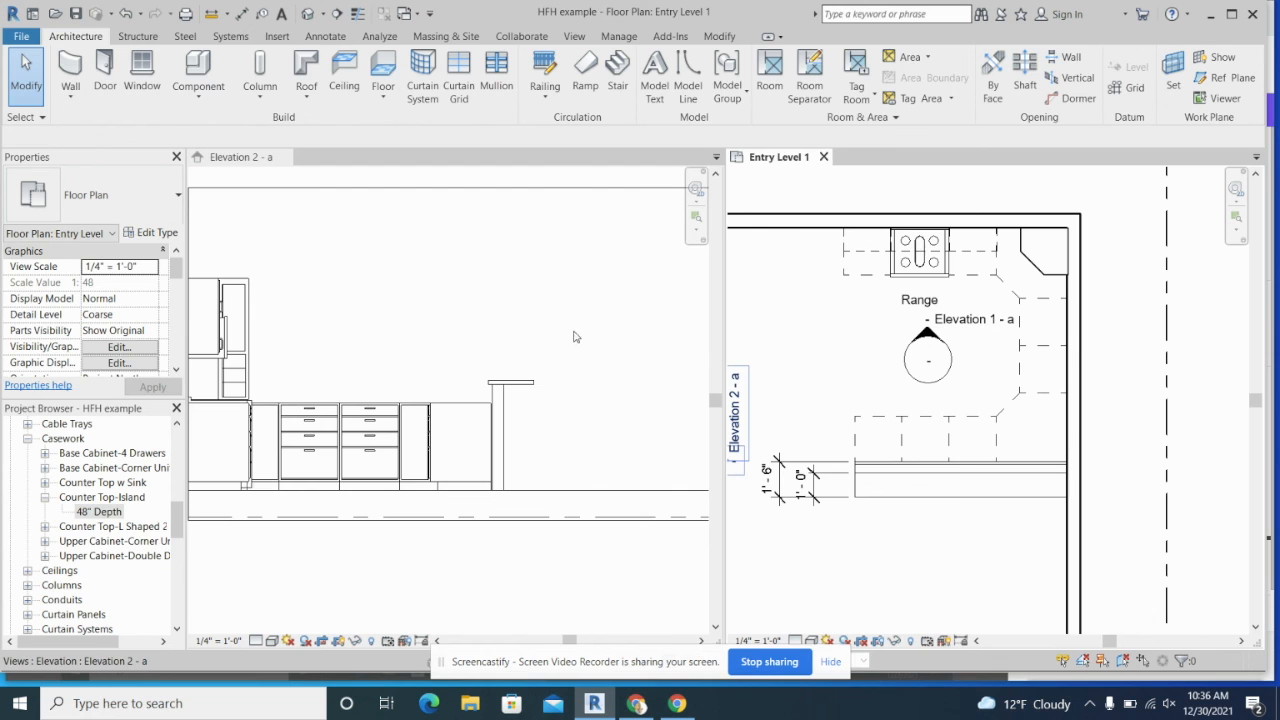
- Open the default 3D view and examine the kitchen cabinets and raised counter up close
click(309, 14)
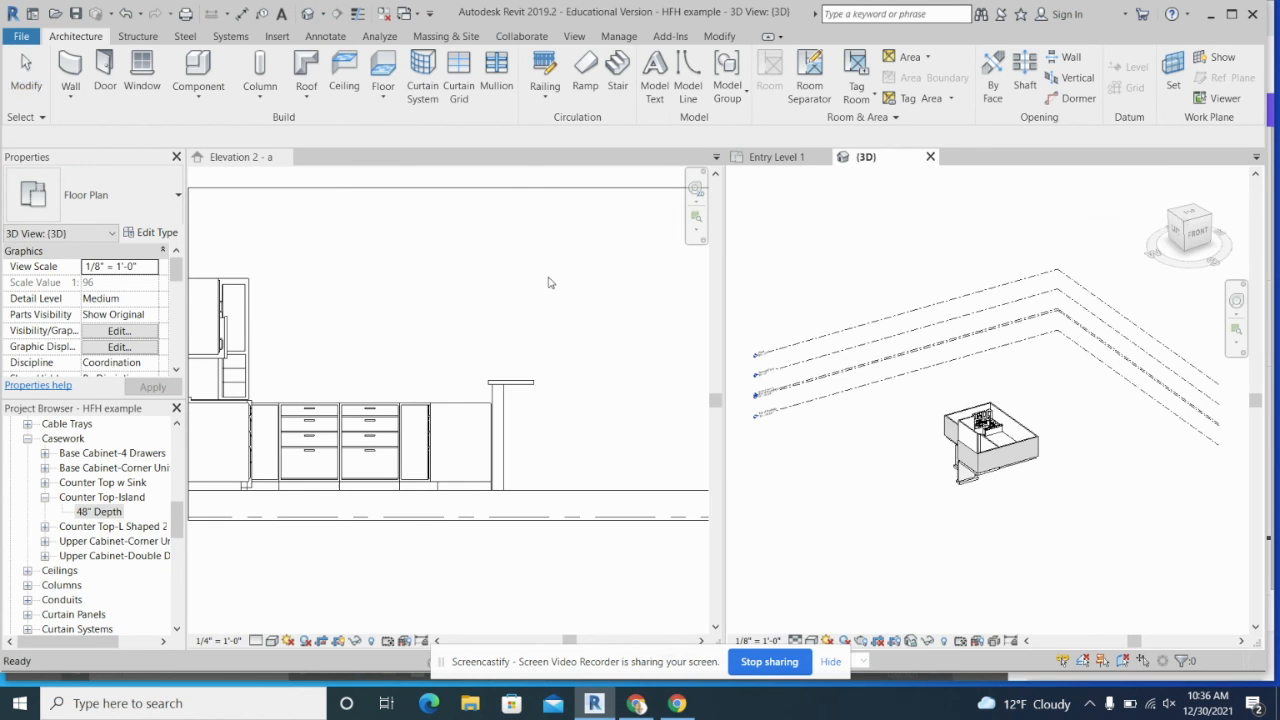
scroll(1000, 435, up, 8)
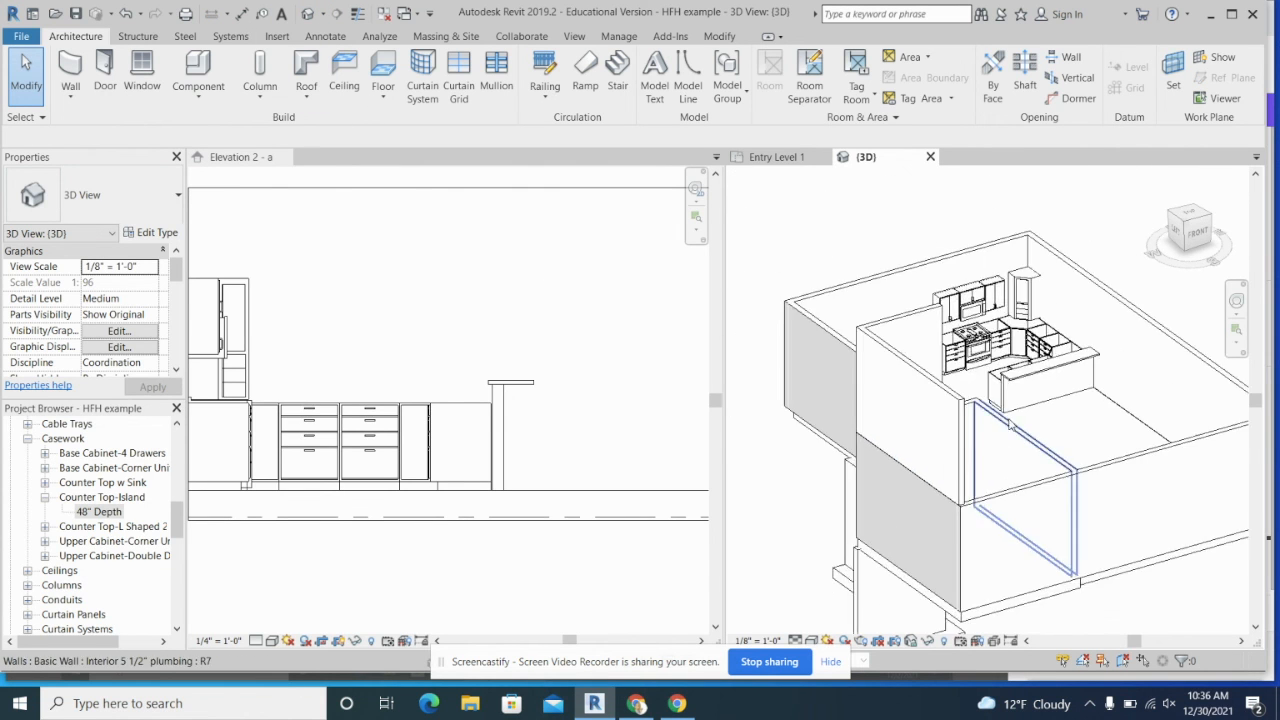
scroll(1030, 398, up, 3)
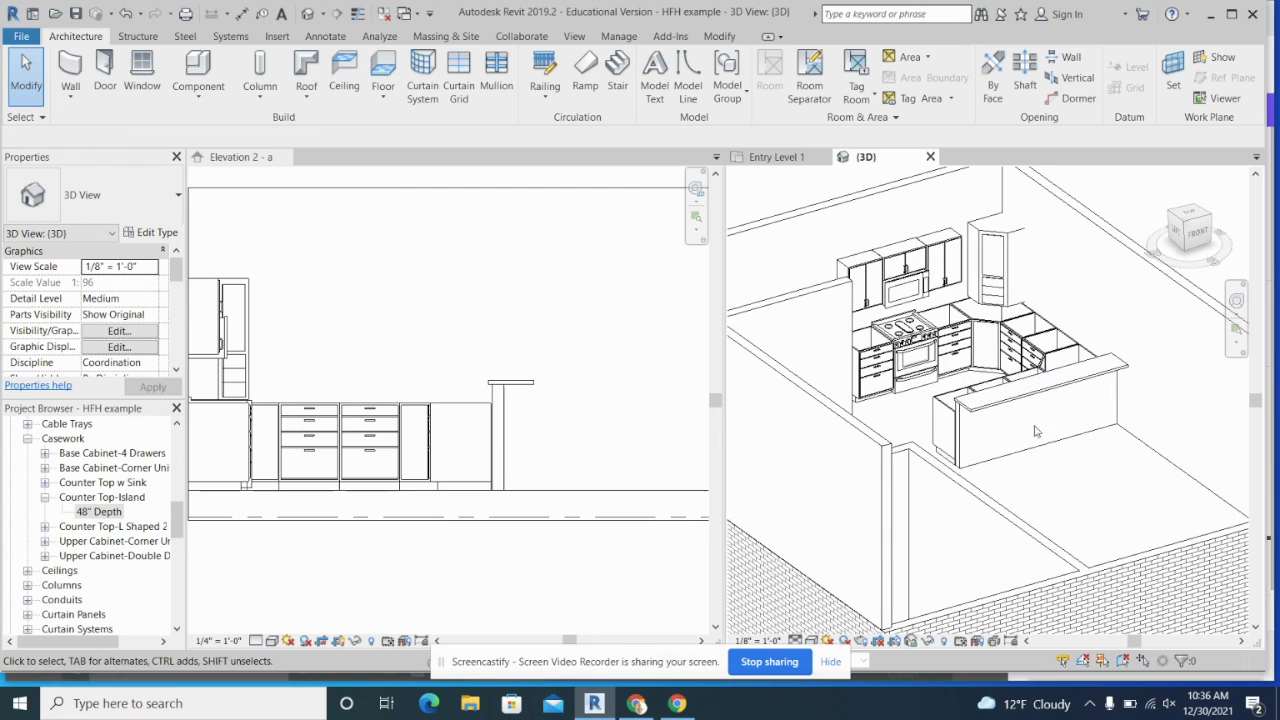